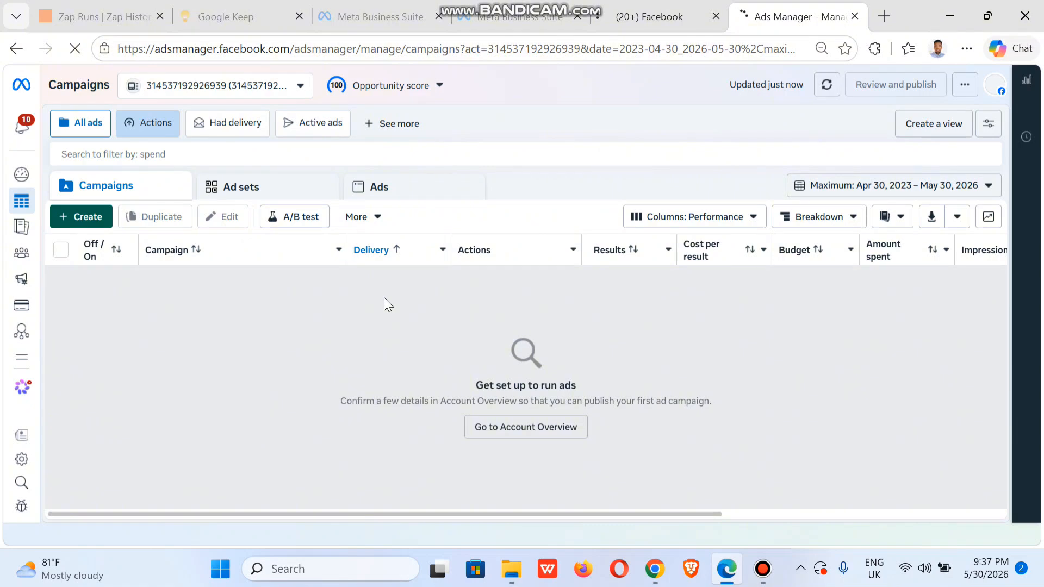
# - Search the ad accounts for "off", switch to the Official Gwrite Ad account under Gwrite, and dismiss the ad blocker notice
pyautogui.click(242, 91)
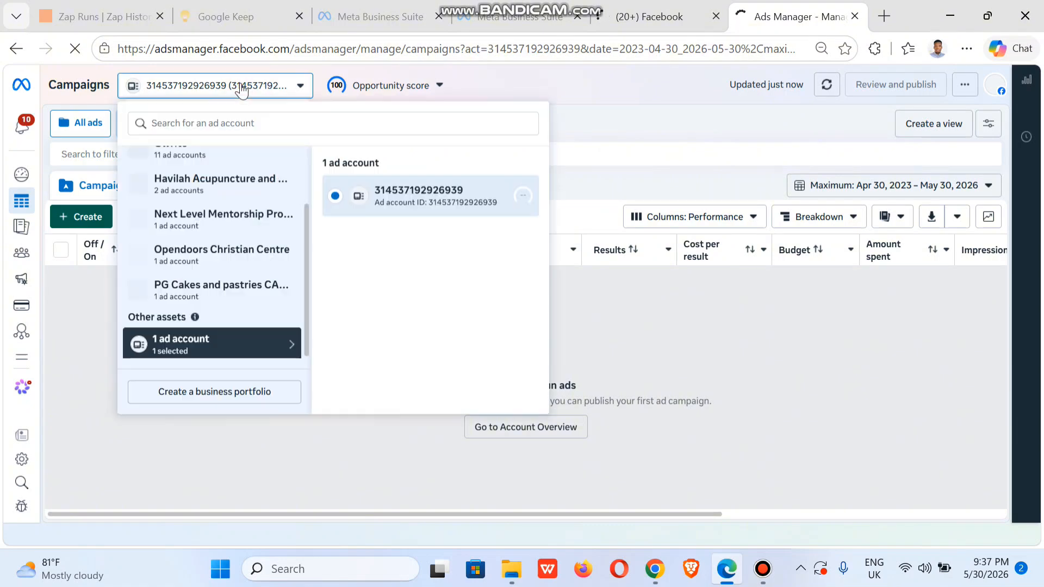
pyautogui.click(186, 125)
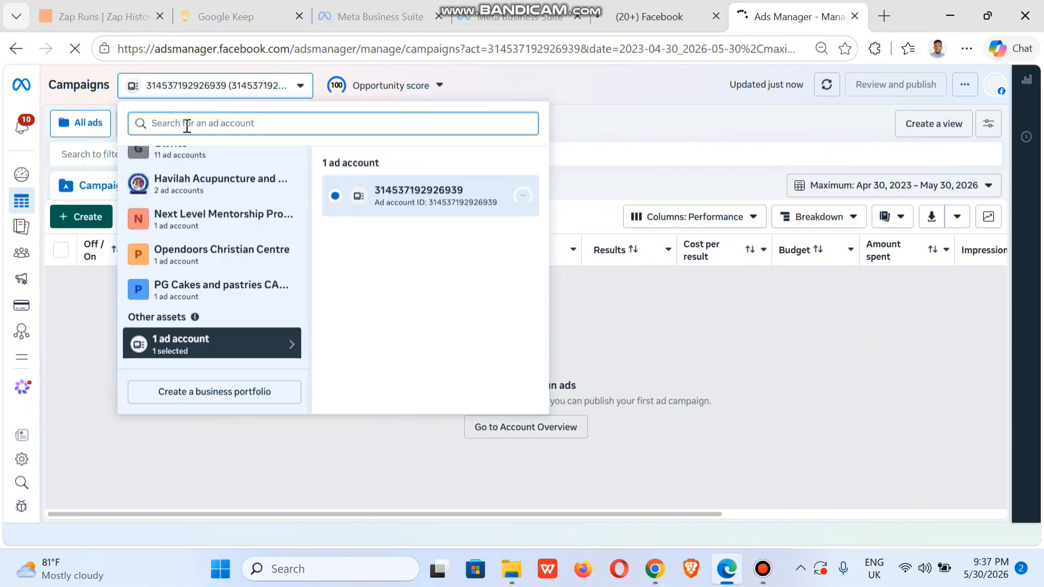
pyautogui.write('off')
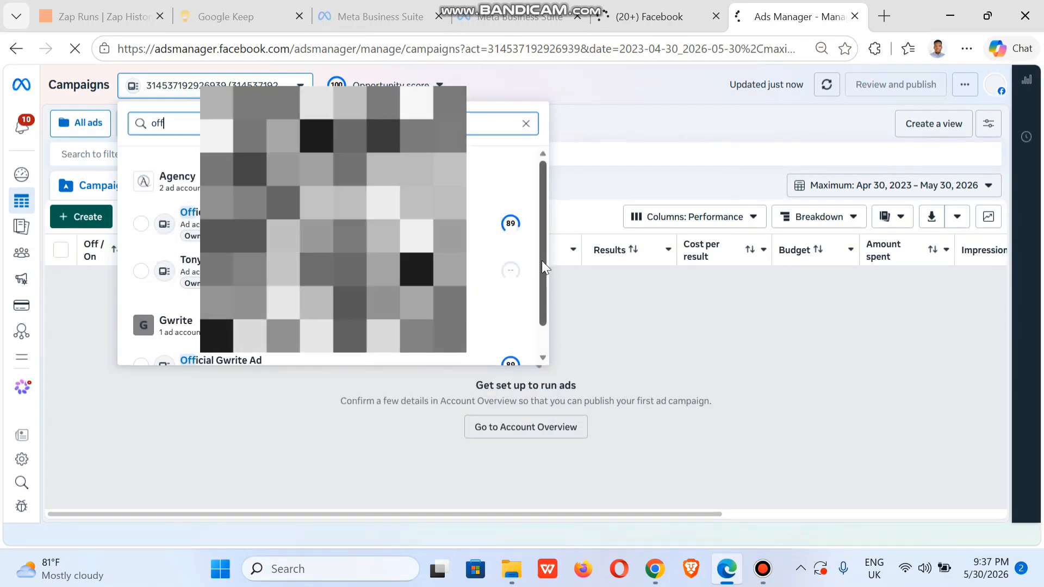
pyautogui.scroll(-1, 542, 260)
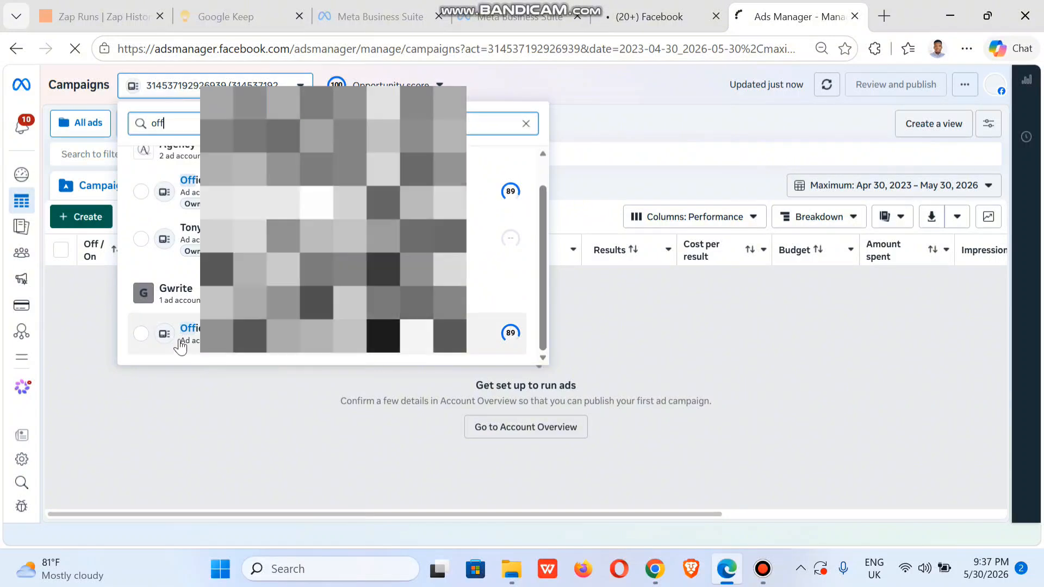
pyautogui.click(179, 343)
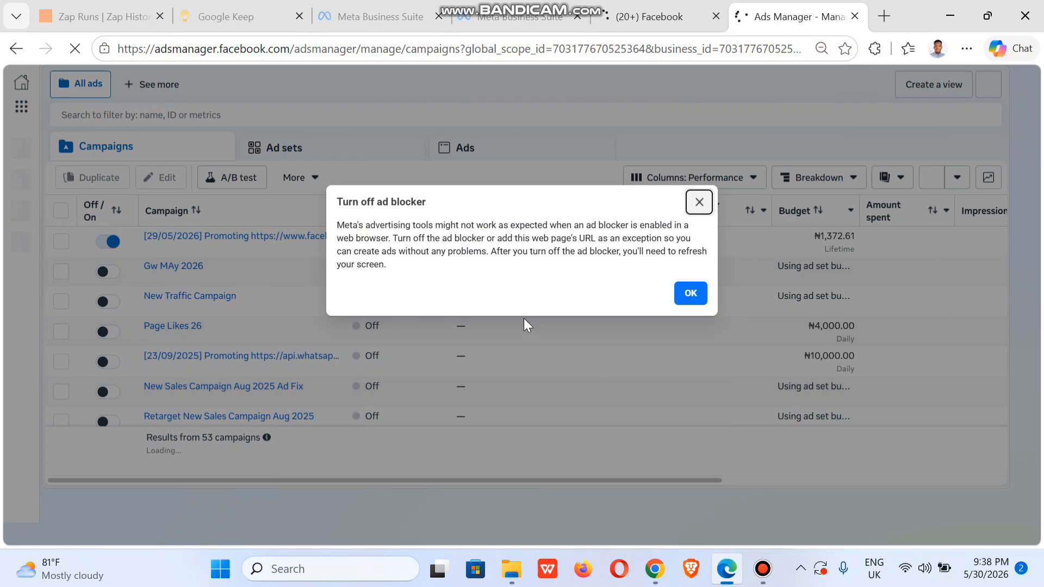
pyautogui.click(688, 299)
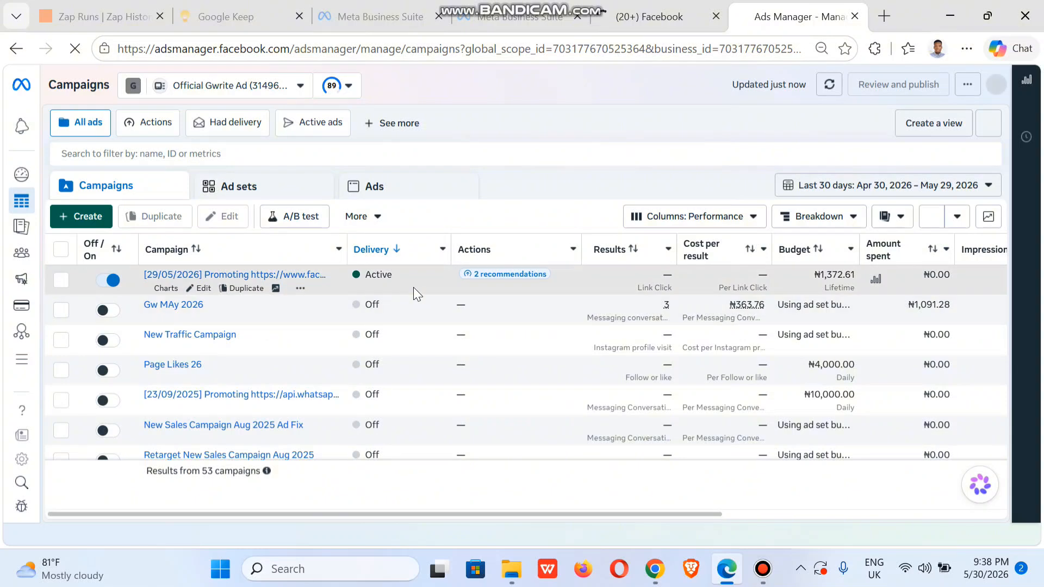
# - Create a new Auction campaign with the Traffic objective, using the manual traffic campaign setup
pyautogui.click(79, 217)
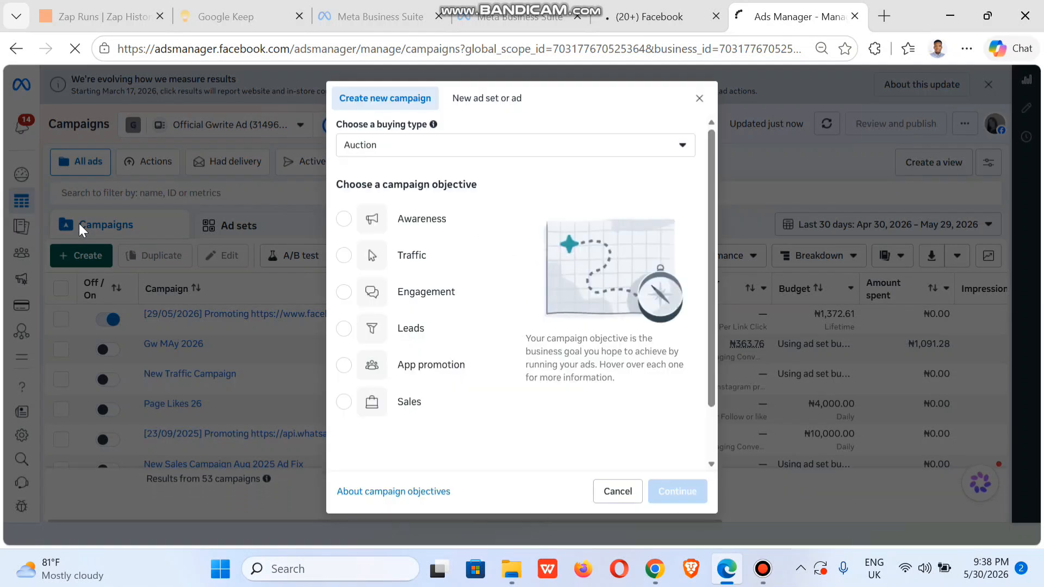
pyautogui.click(359, 255)
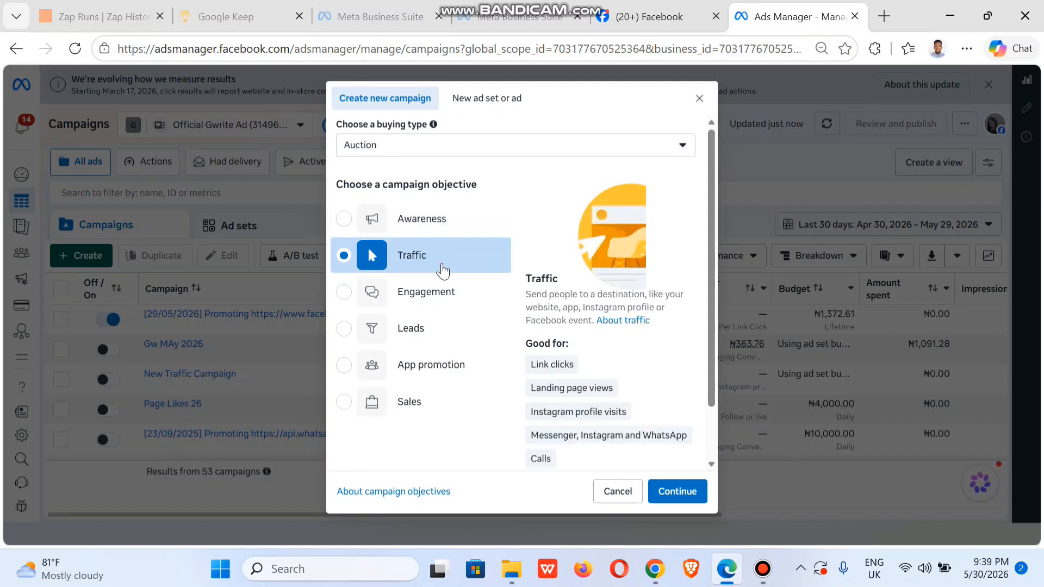
pyautogui.scroll(-1, 714, 392)
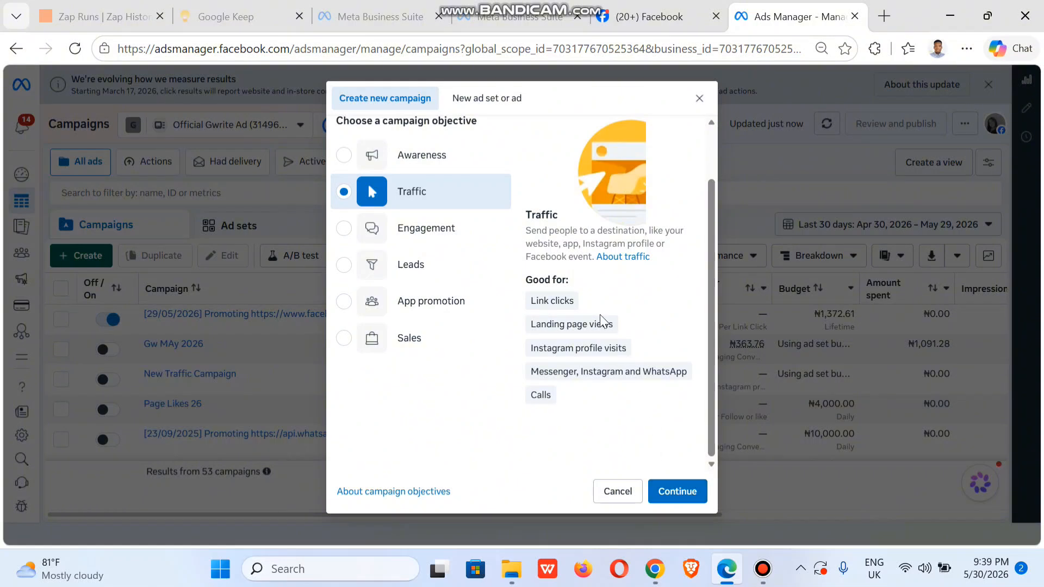
pyautogui.moveTo(559, 290)
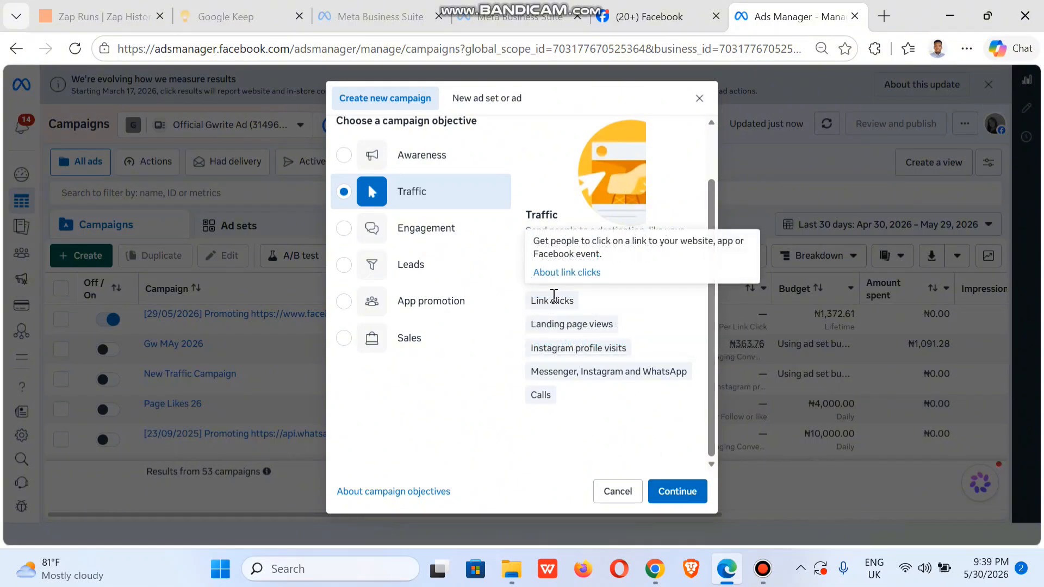
pyautogui.moveTo(564, 347)
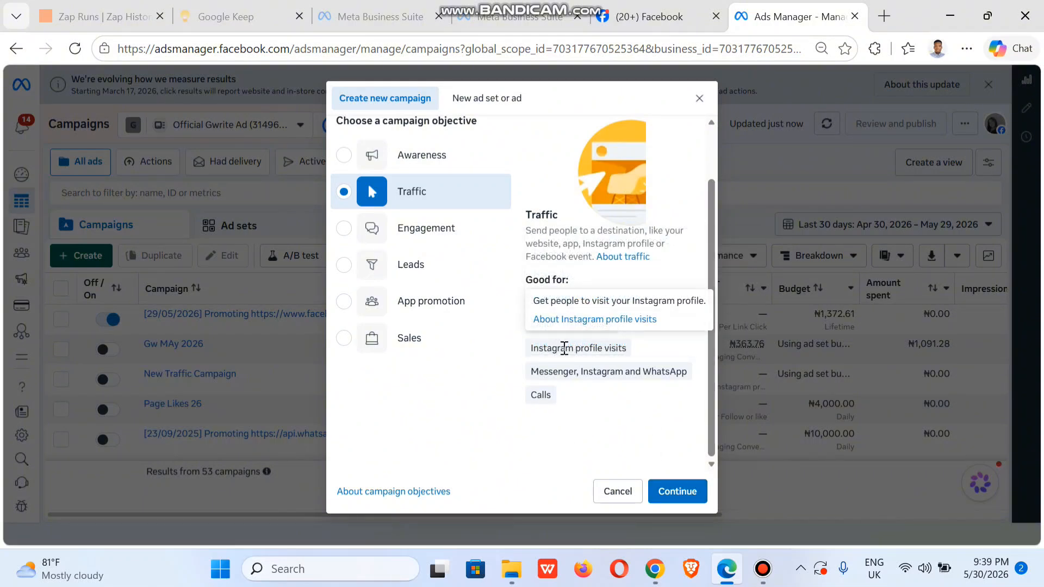
pyautogui.moveTo(575, 372)
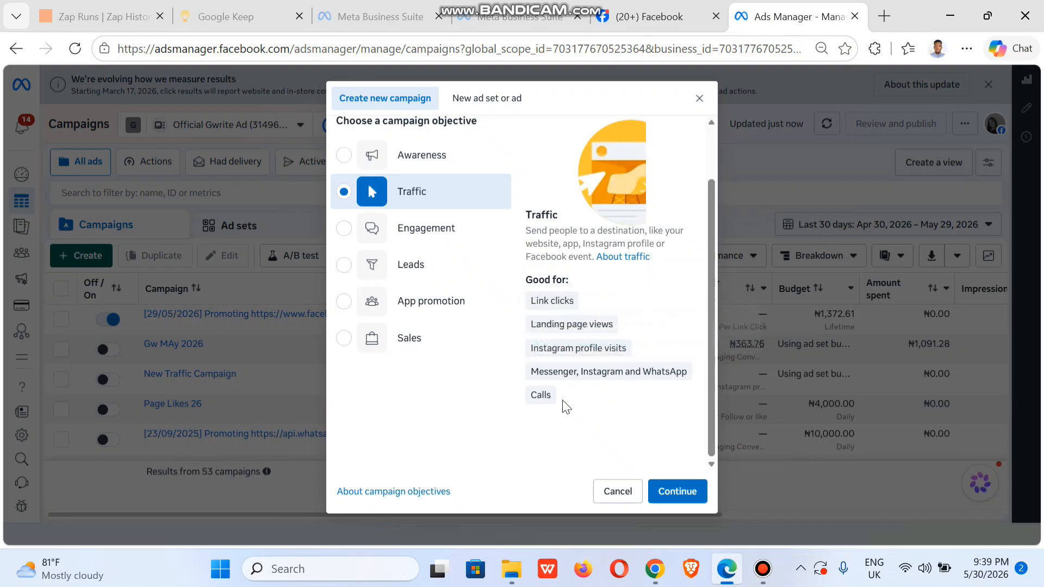
pyautogui.click(689, 494)
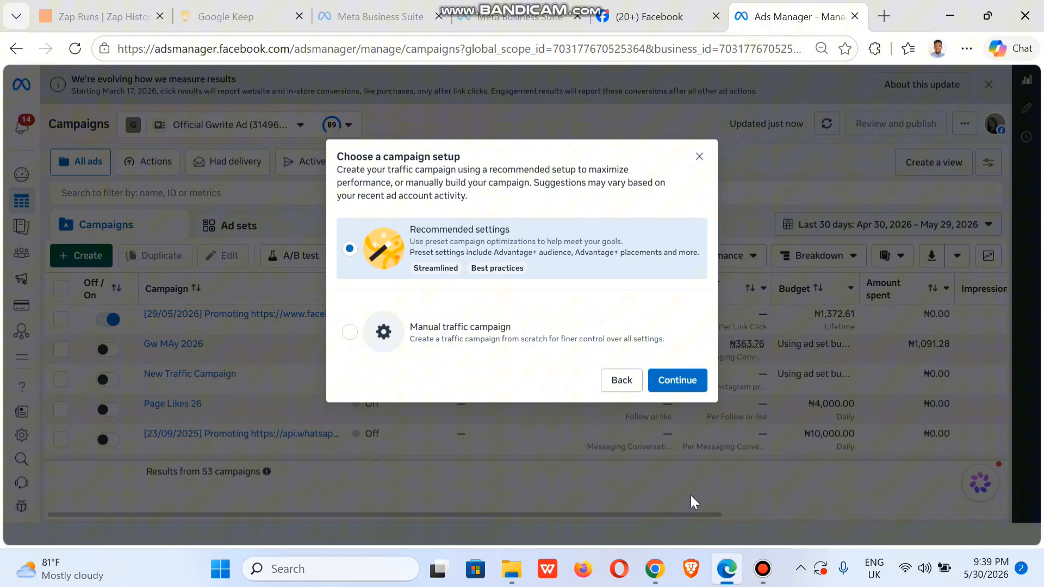
pyautogui.click(352, 332)
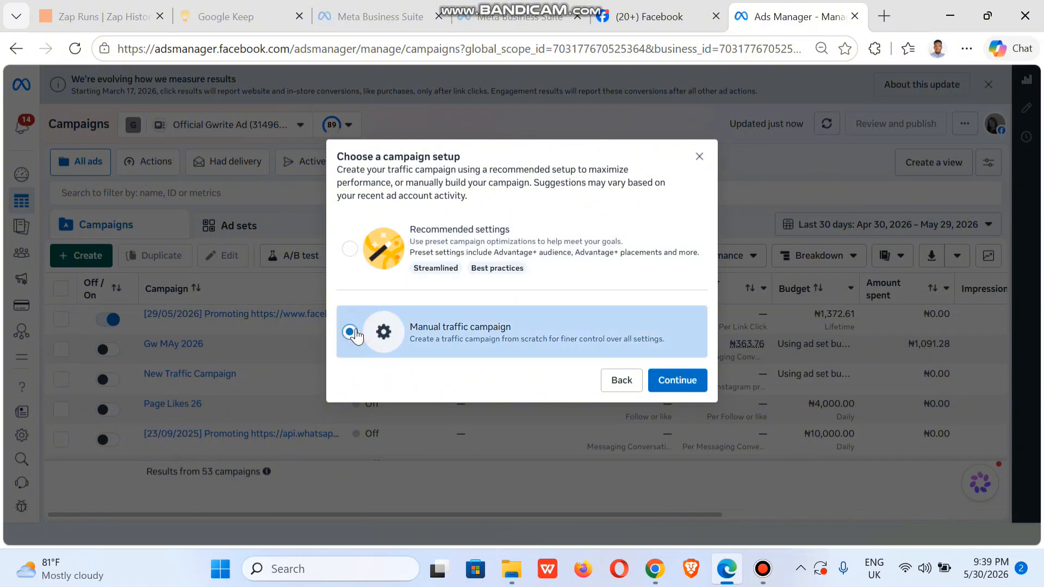
pyautogui.click(677, 382)
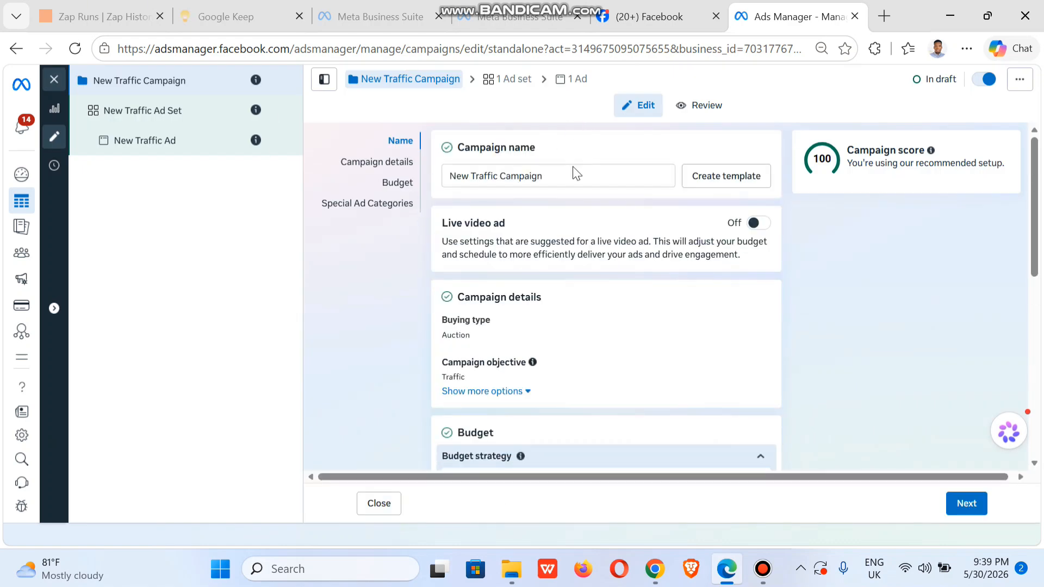
# - Name the new traffic campaign "PV class"
pyautogui.click(561, 172)
pyautogui.hotkey('ctrl', 'a')
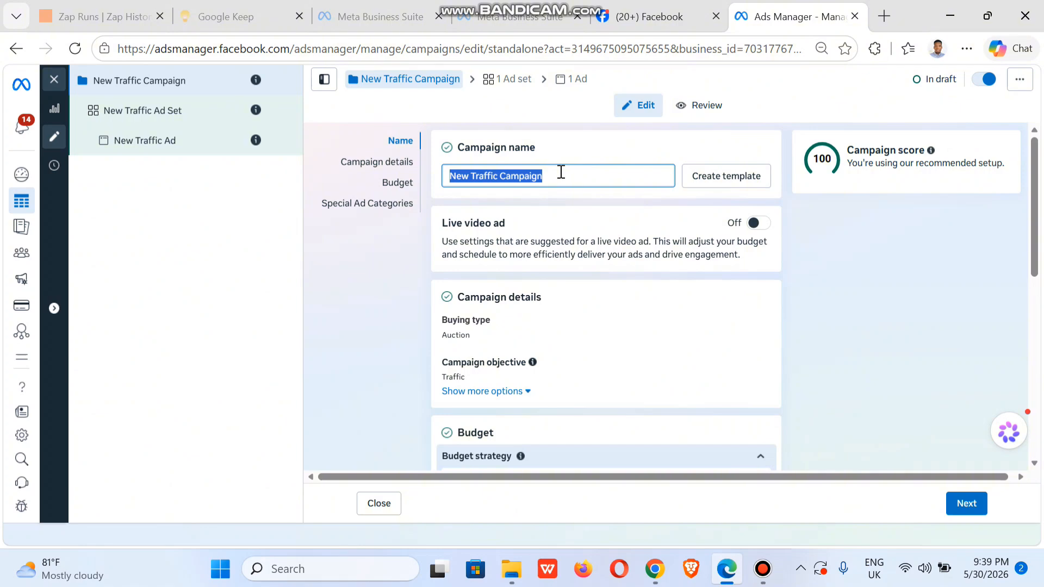
pyautogui.write('P')
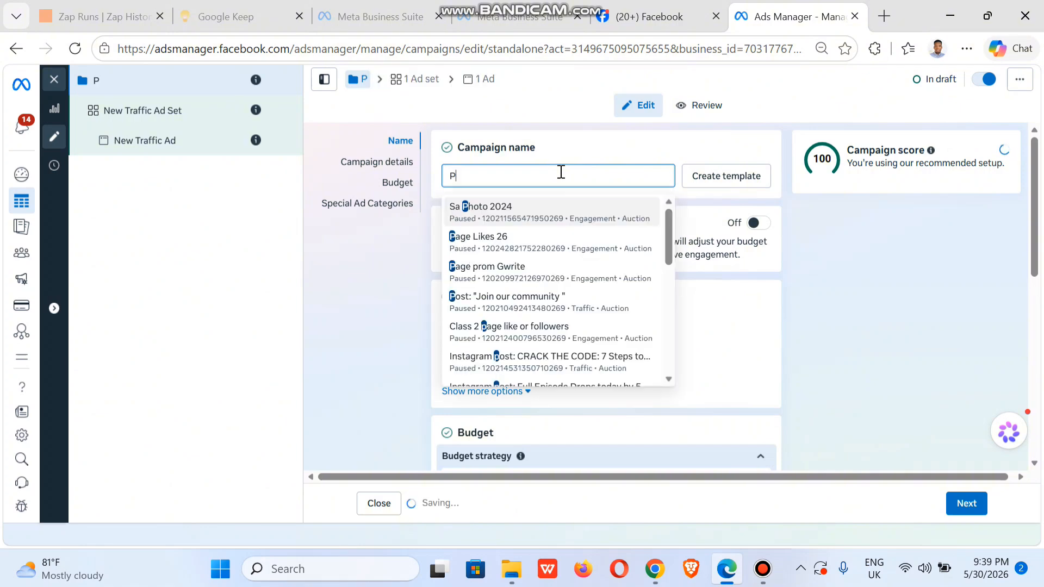
pyautogui.write('V ')
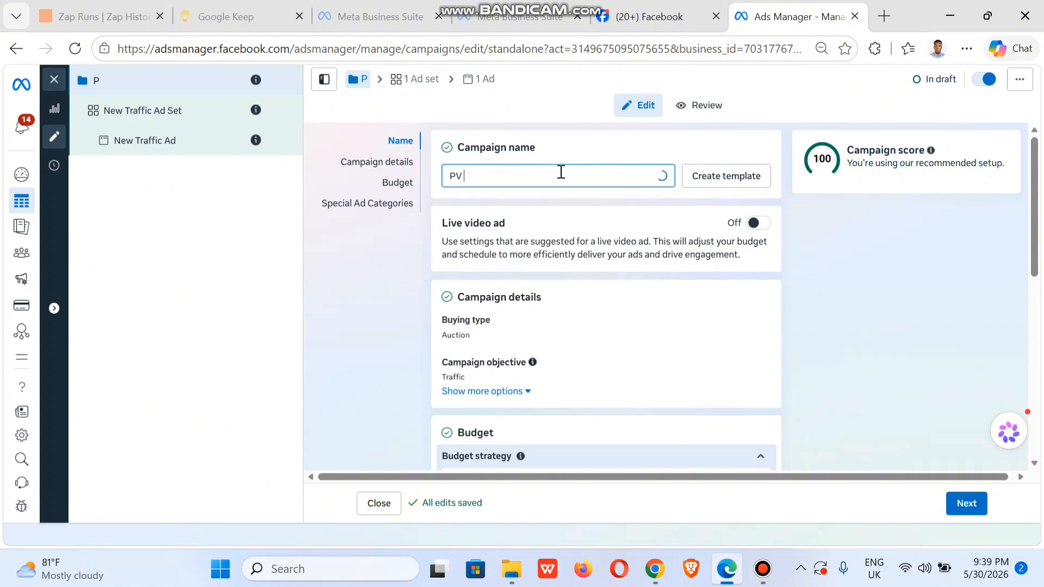
pyautogui.write('class')
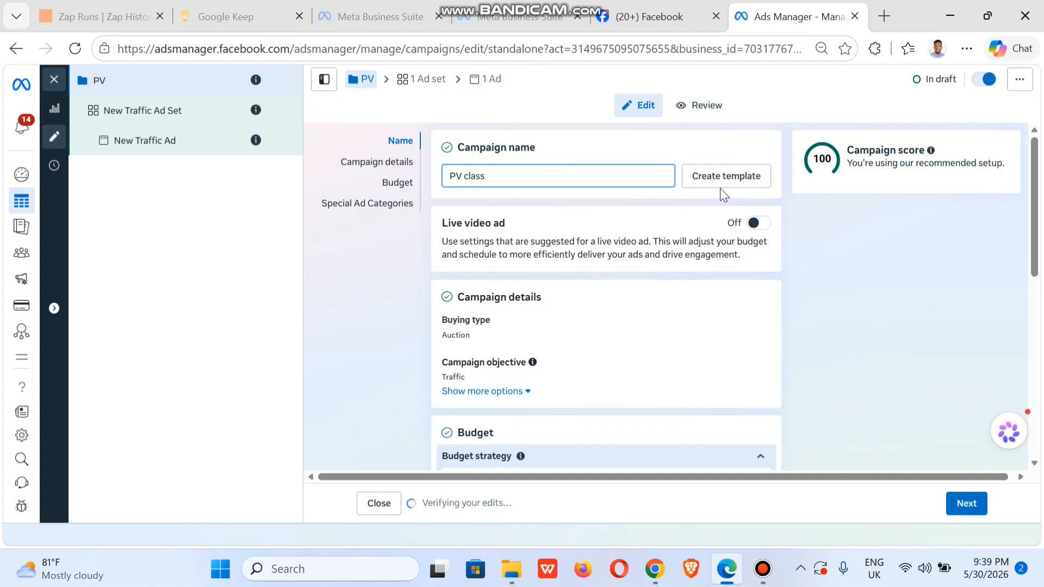
pyautogui.click(926, 234)
# - Review the campaign's budget strategy and special ad categories without declaring a category, and continue to the ad set
pyautogui.moveTo(1034, 217); pyautogui.dragTo(1033, 310)
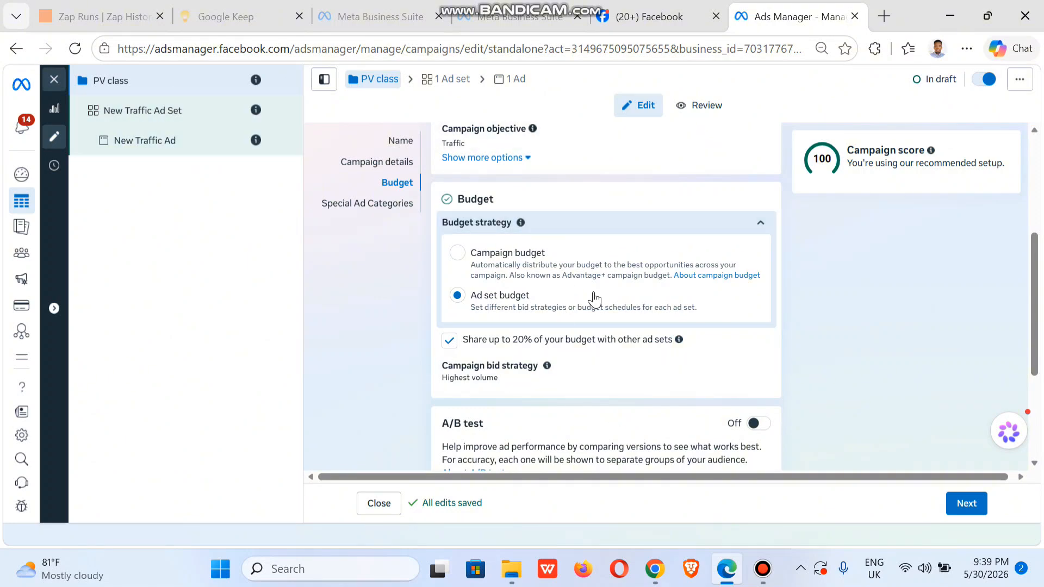
pyautogui.moveTo(1035, 348); pyautogui.dragTo(1041, 435)
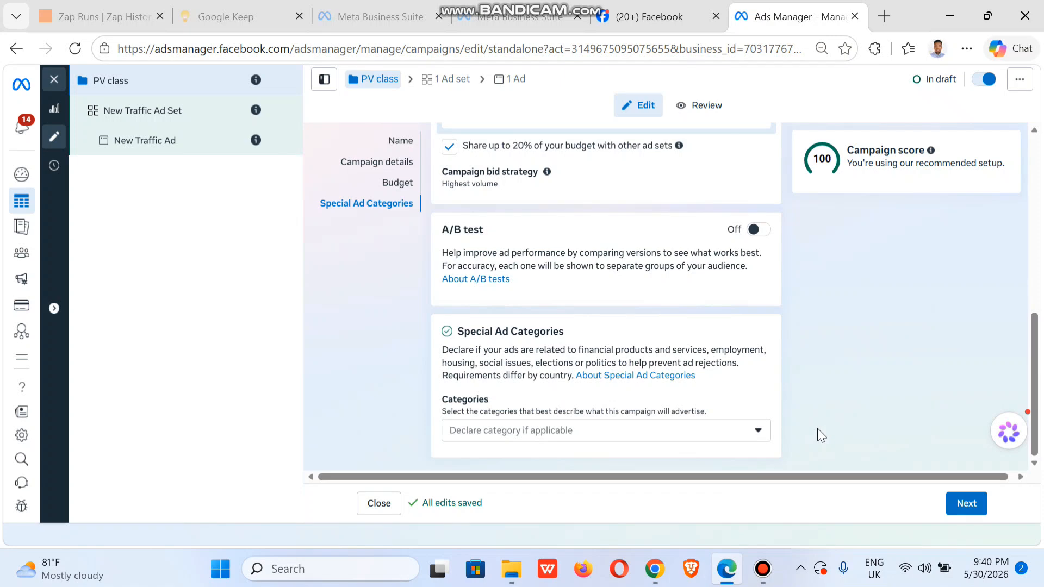
pyautogui.click(714, 435)
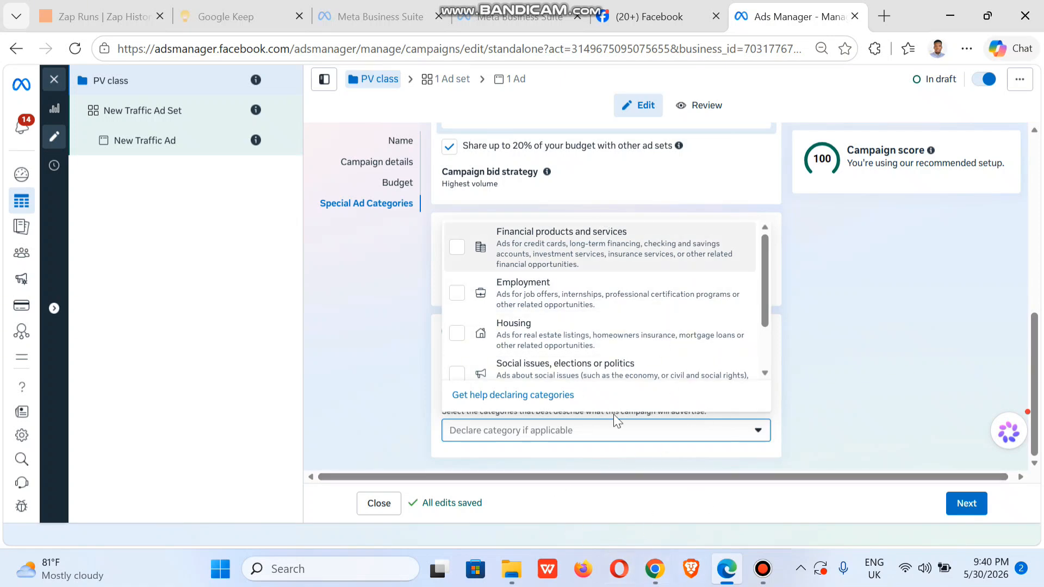
pyautogui.click(858, 384)
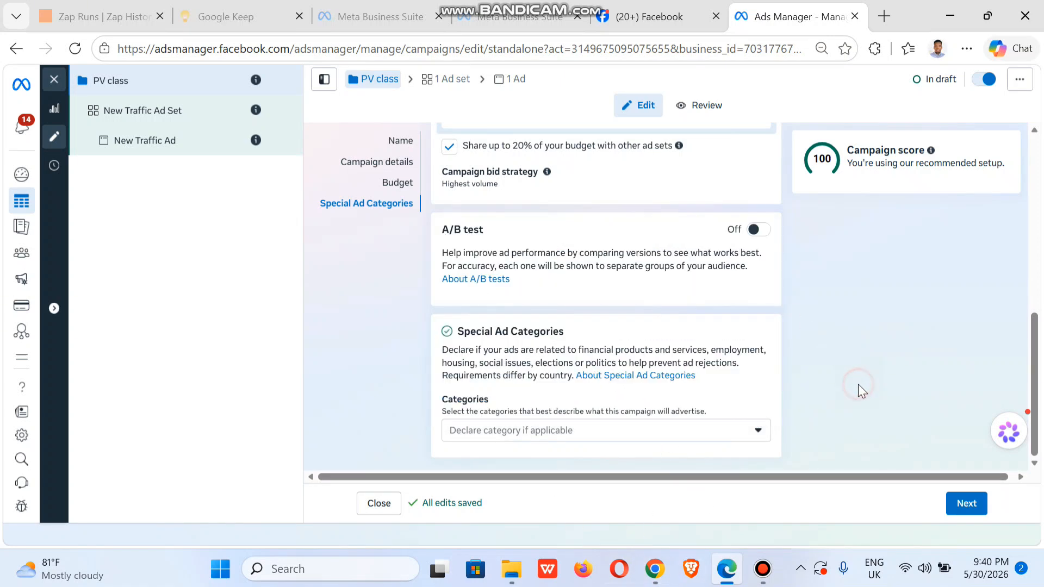
pyautogui.click(966, 513)
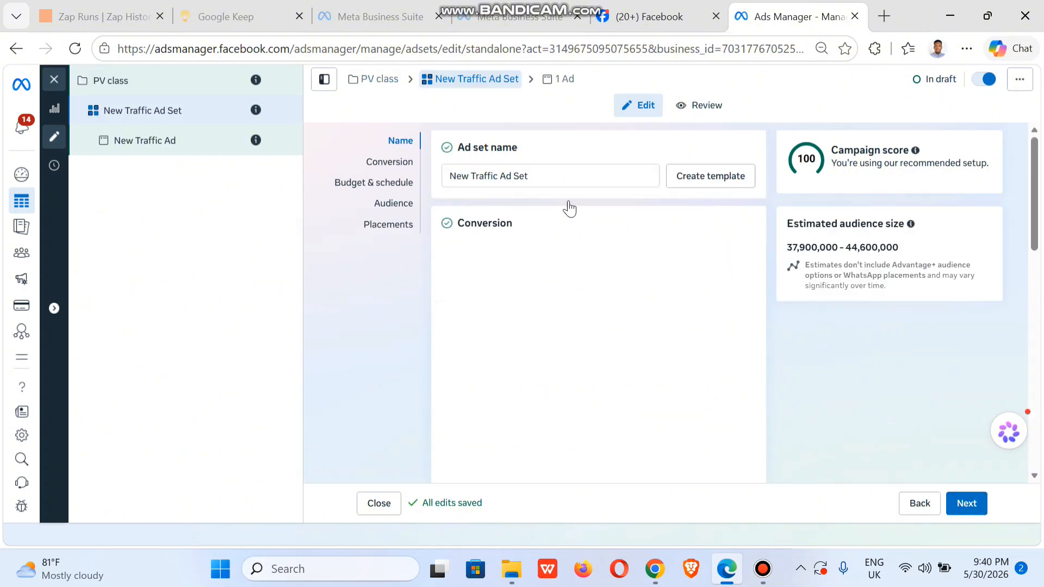
# - Name the ad set "AS Gw01"
pyautogui.click(542, 175)
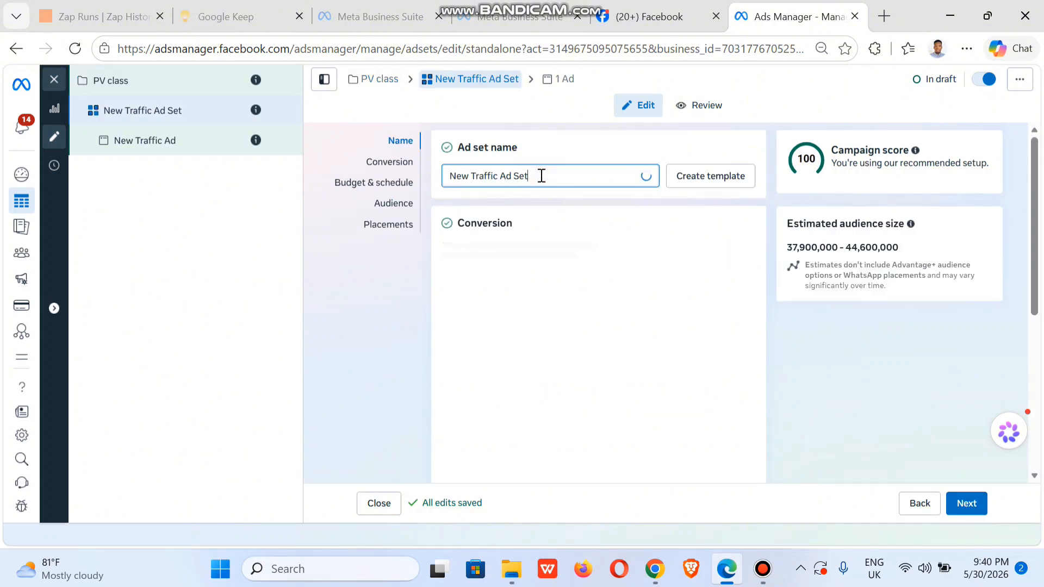
pyautogui.hotkey('ctrl', 'a')
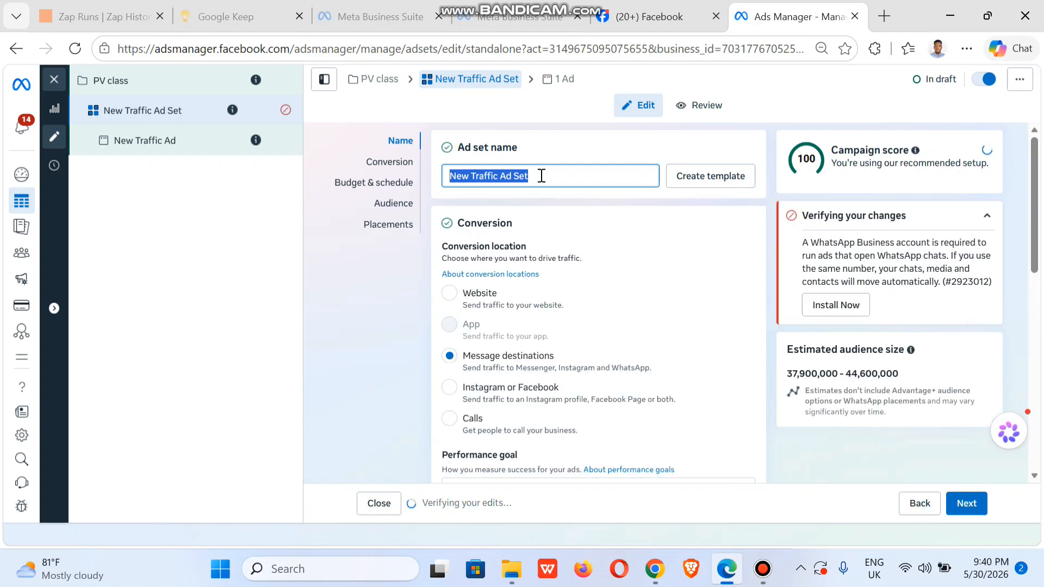
pyautogui.write('AS G')
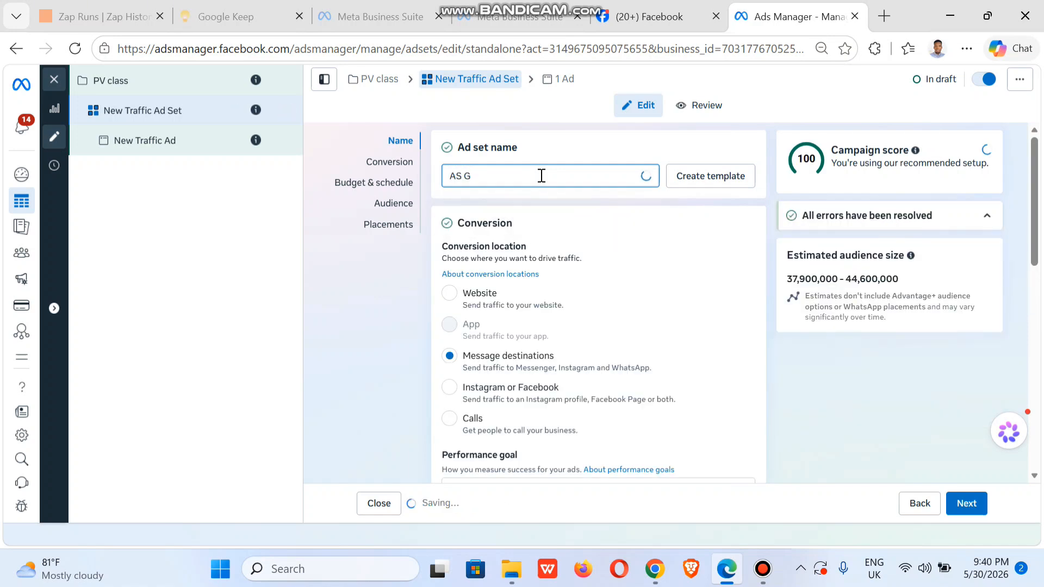
pyautogui.write('w01')
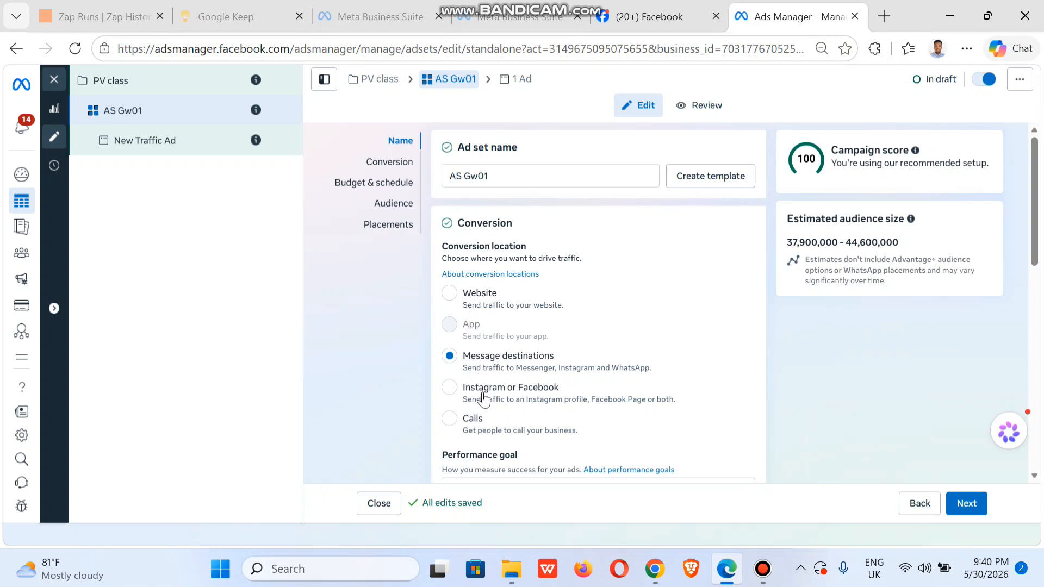
# - Set the ad set's conversion location to Instagram or Facebook and choose Gwrite Agency as its Facebook Page identity
pyautogui.click(450, 388)
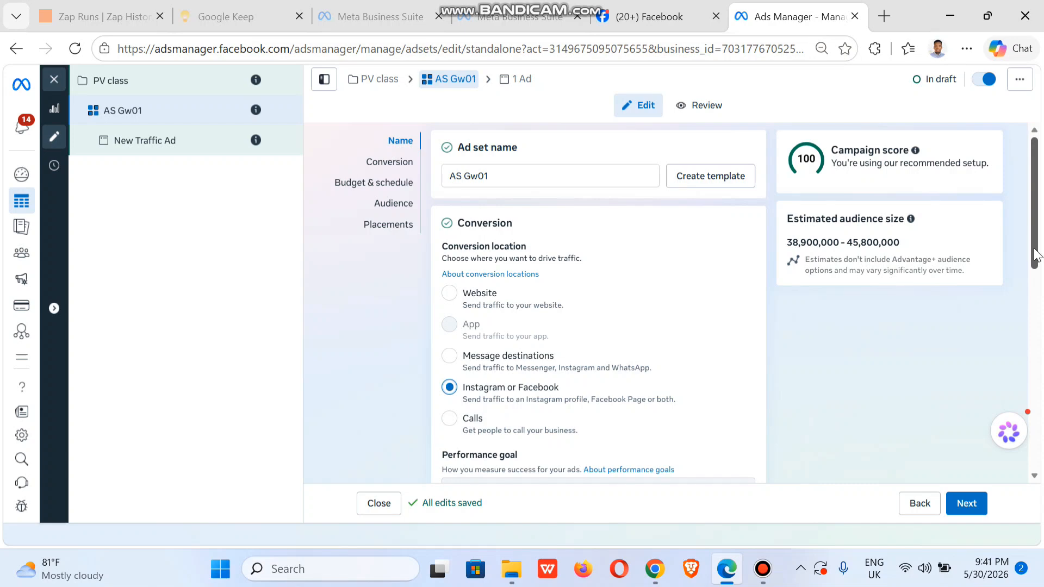
pyautogui.moveTo(1036, 258); pyautogui.dragTo(1038, 342)
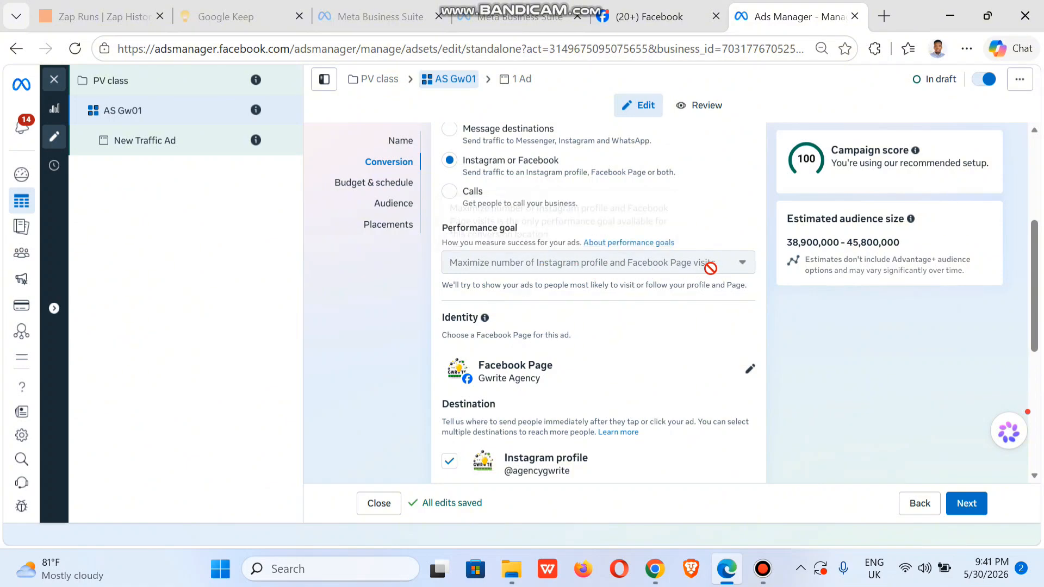
pyautogui.scroll(-1, 508, 259)
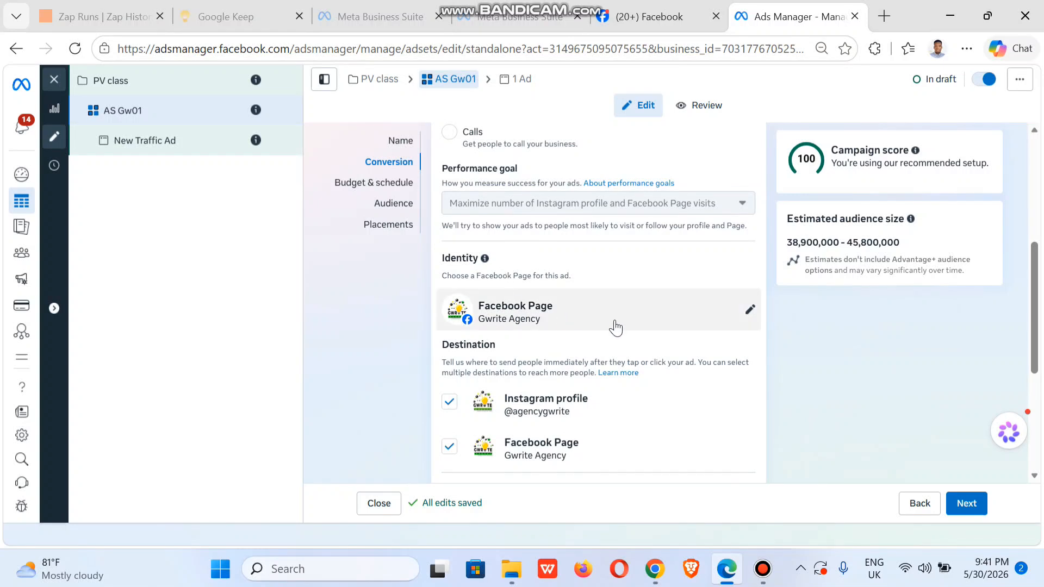
pyautogui.click(749, 316)
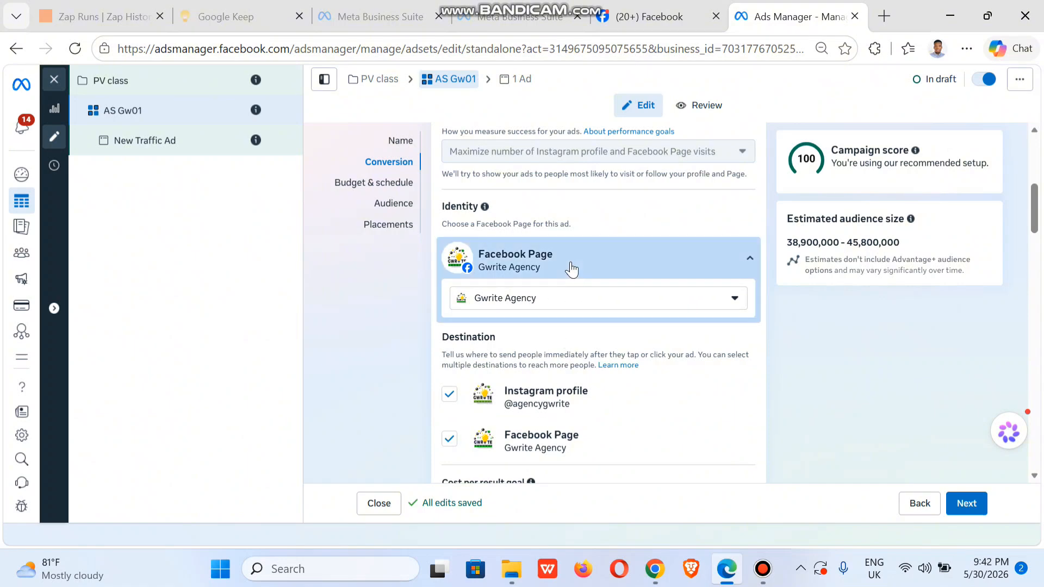
pyautogui.click(555, 299)
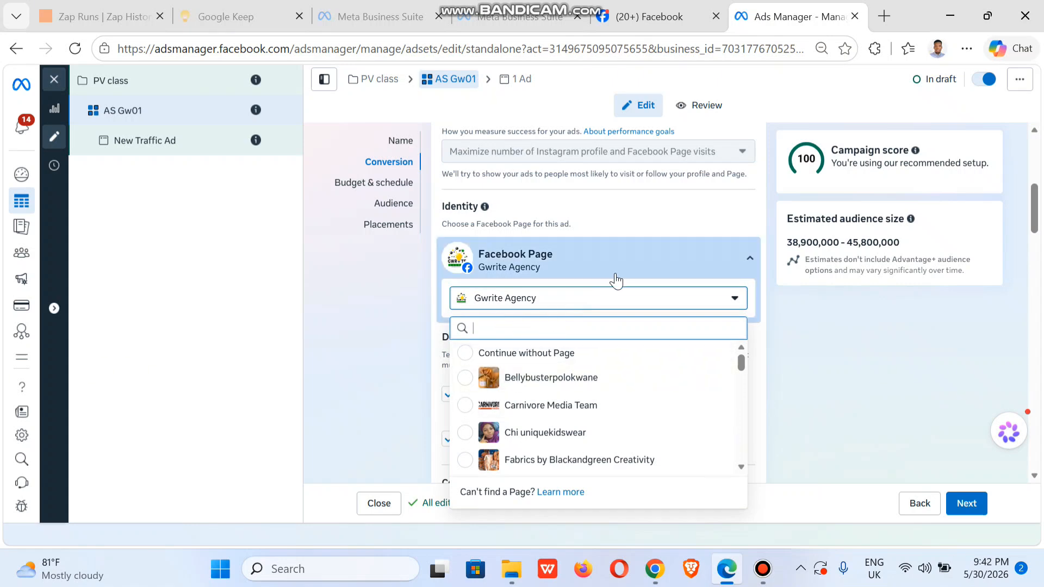
pyautogui.write('gw')
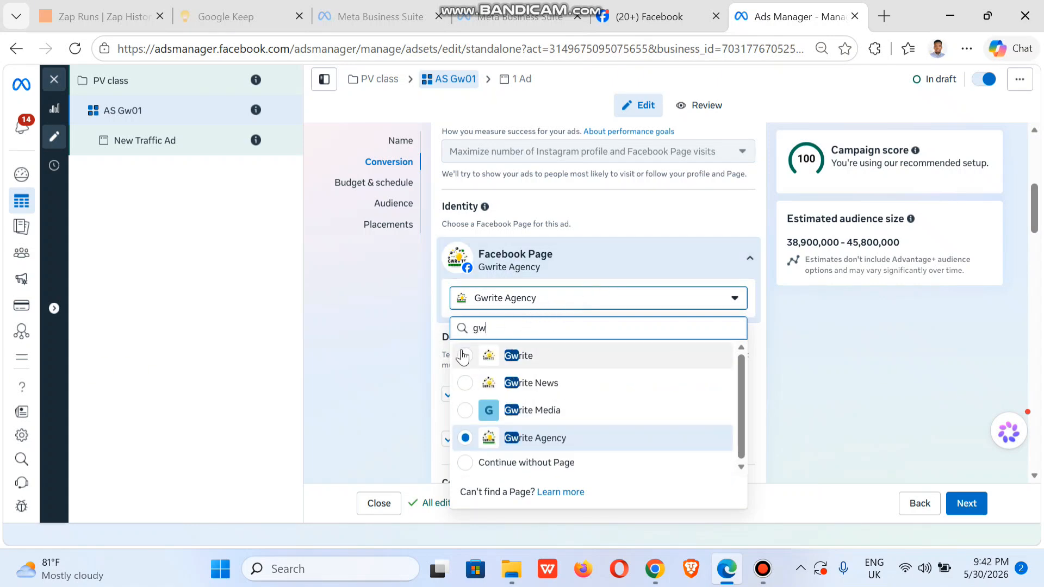
pyautogui.click(568, 439)
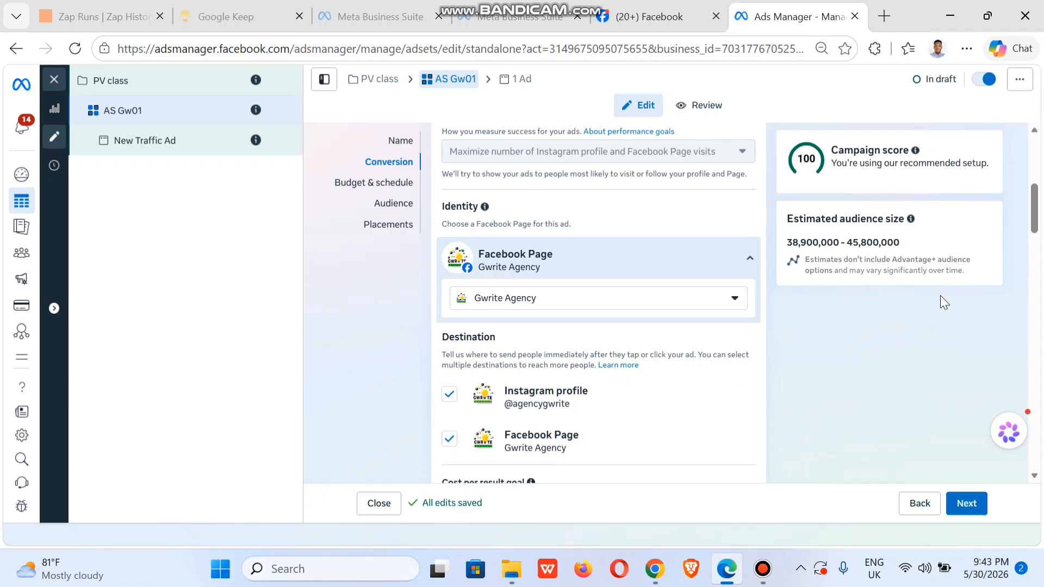
# - Deselect the Facebook Page as a destination, keeping only the Instagram profile for the ad set
pyautogui.scroll(-3, 1026, 235)
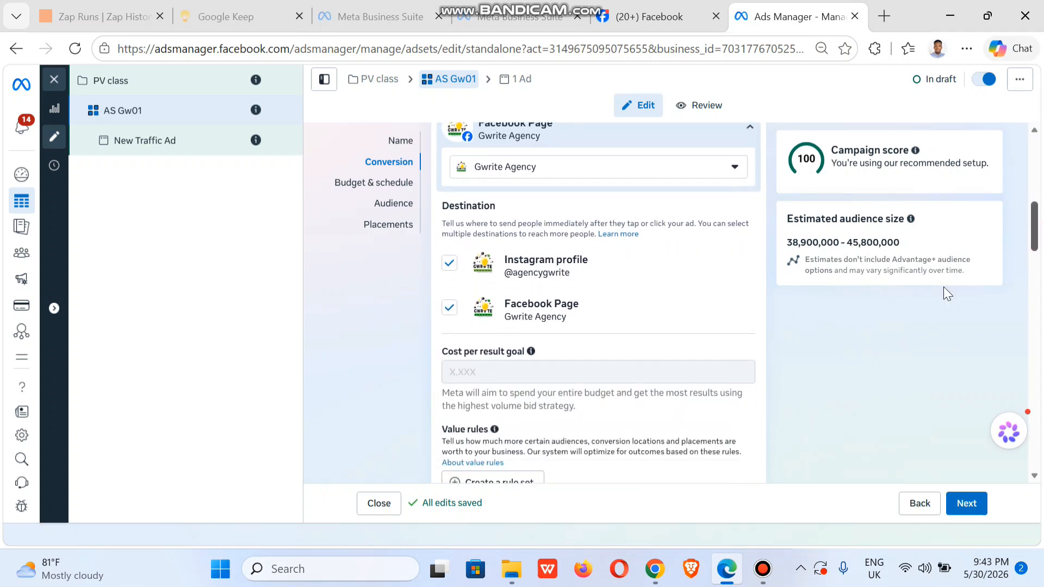
pyautogui.click(449, 313)
# - Set the ad set's daily budget to ₦10,000.00
pyautogui.moveTo(1041, 228); pyautogui.dragTo(1037, 292)
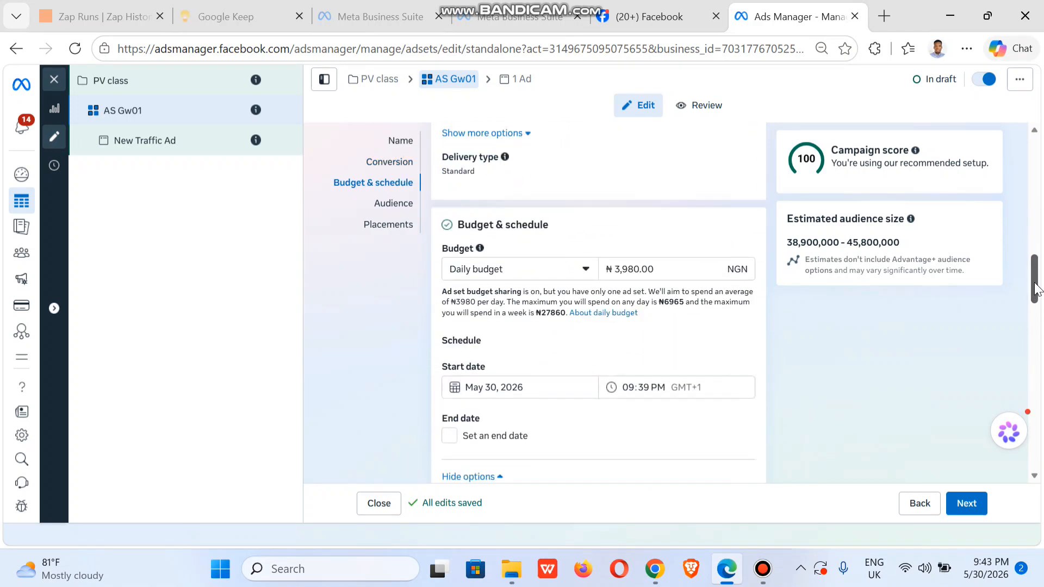
pyautogui.click(661, 270)
pyautogui.doubleClick(661, 271)
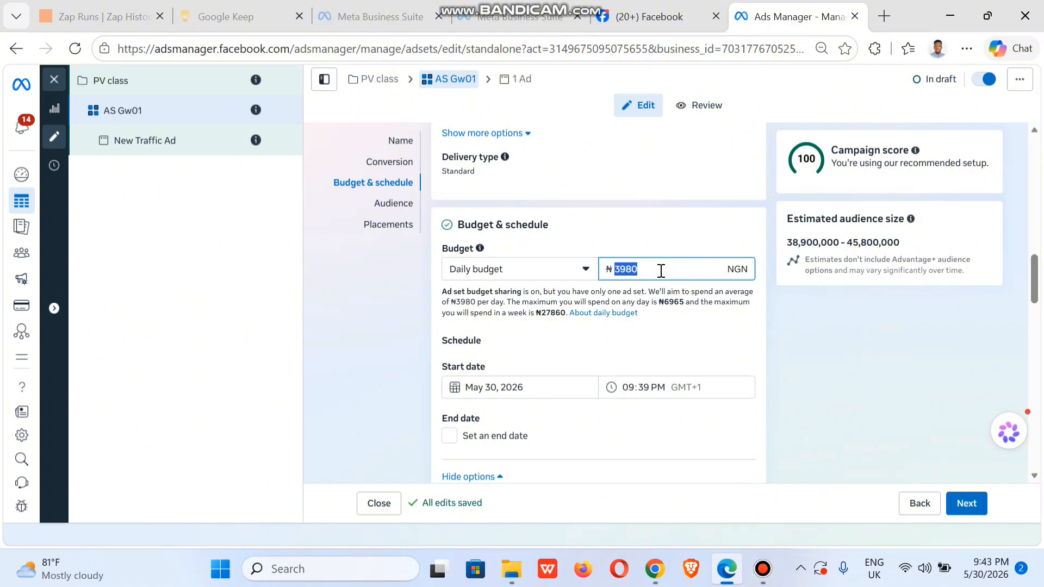
pyautogui.write('10,000.00')
pyautogui.click(813, 367)
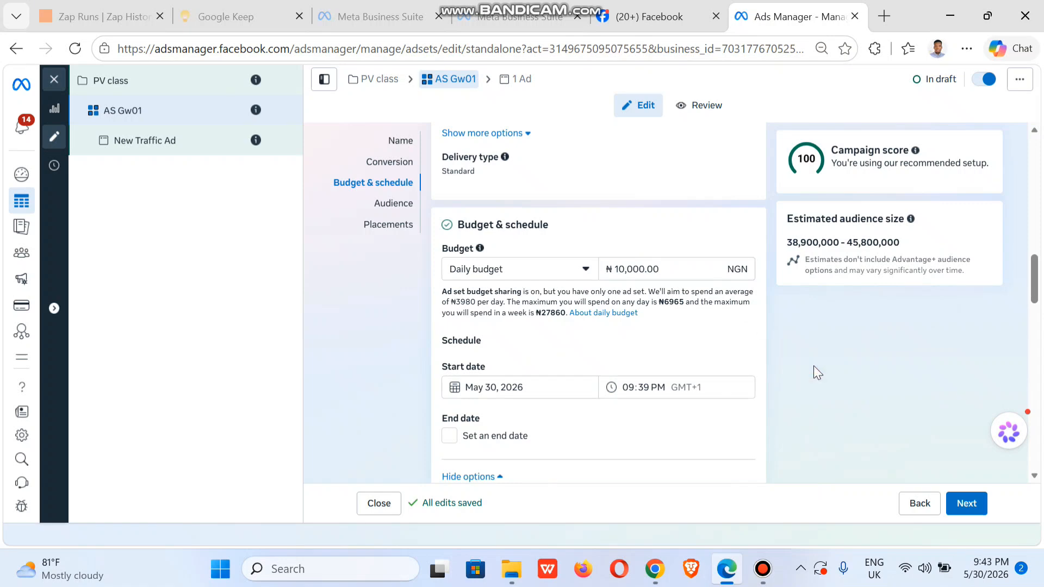
pyautogui.click(813, 366)
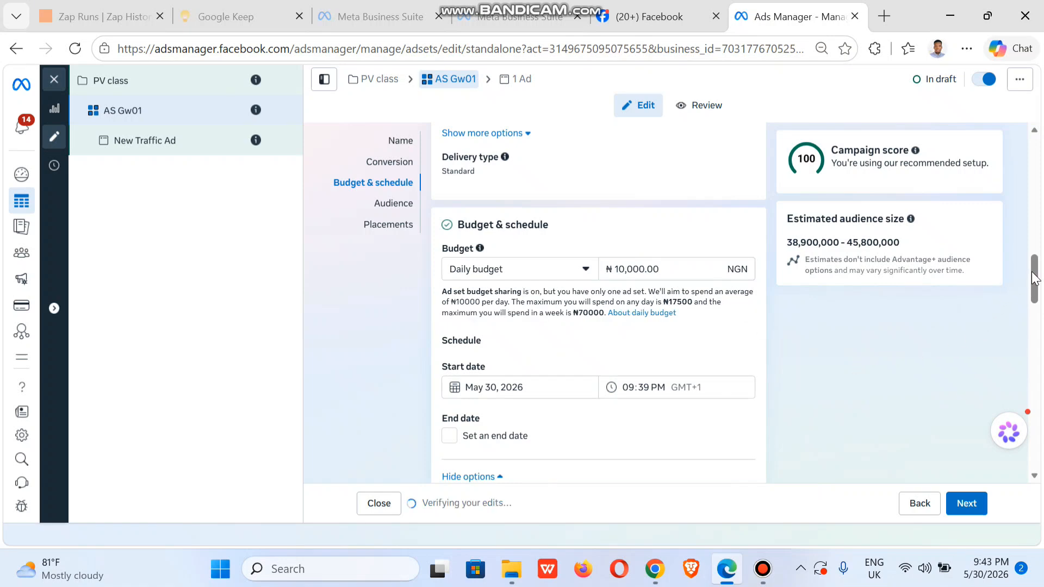
# - Examine the ad set's schedule, audience controls, Advantage+ audience and placement settings, including the brand safety and inventory filter options
pyautogui.scroll(-2, 489, 391)
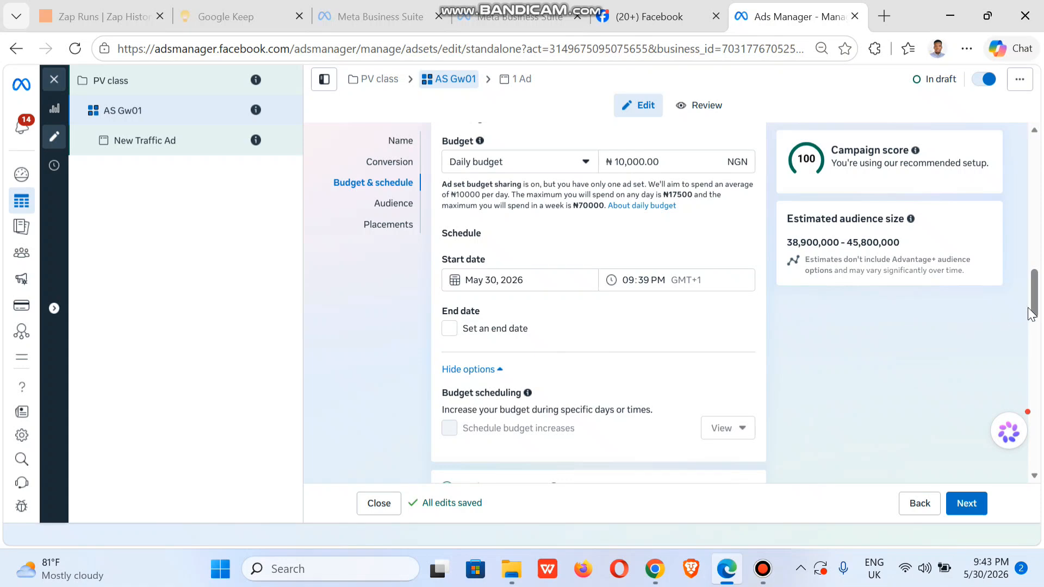
pyautogui.moveTo(1031, 314); pyautogui.dragTo(1037, 362)
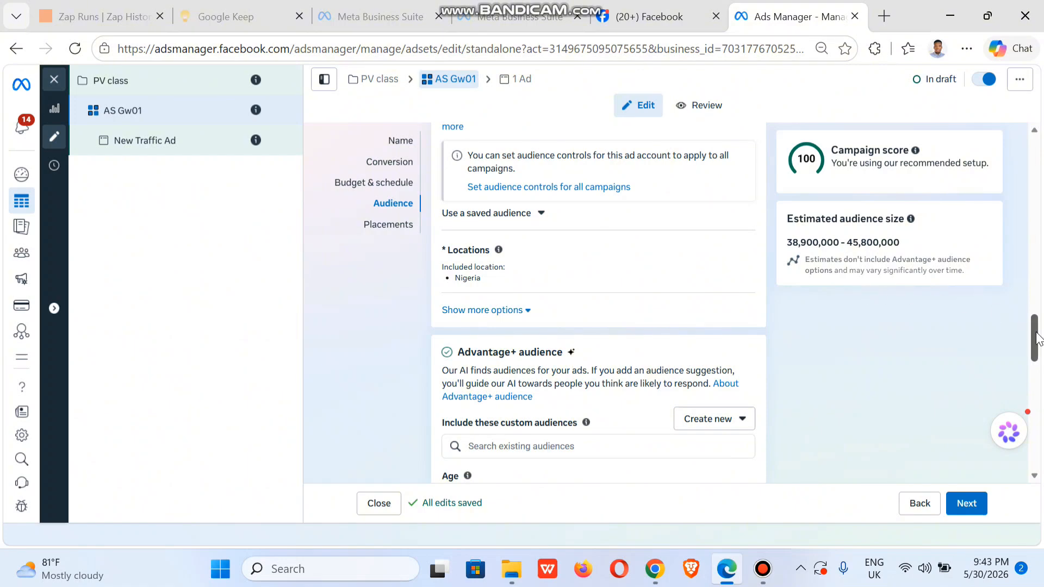
pyautogui.moveTo(1037, 338); pyautogui.dragTo(1039, 368)
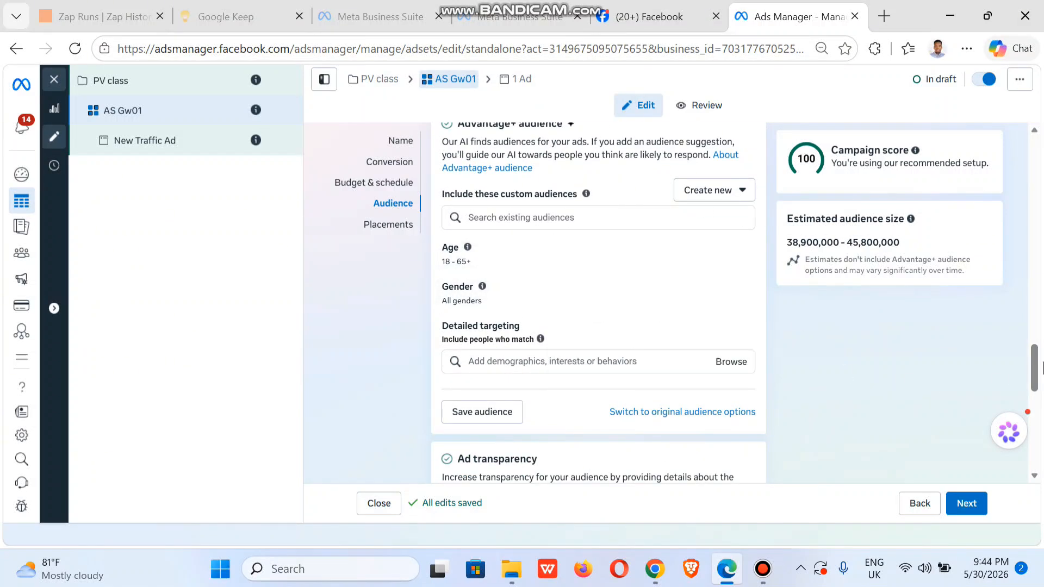
pyautogui.moveTo(1031, 371); pyautogui.dragTo(1038, 447)
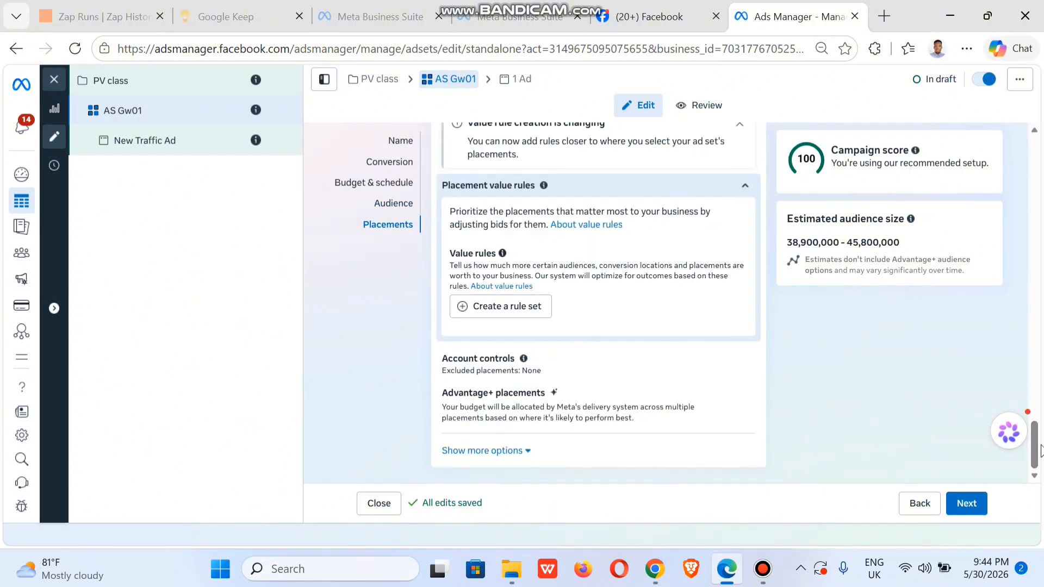
pyautogui.moveTo(707, 418)
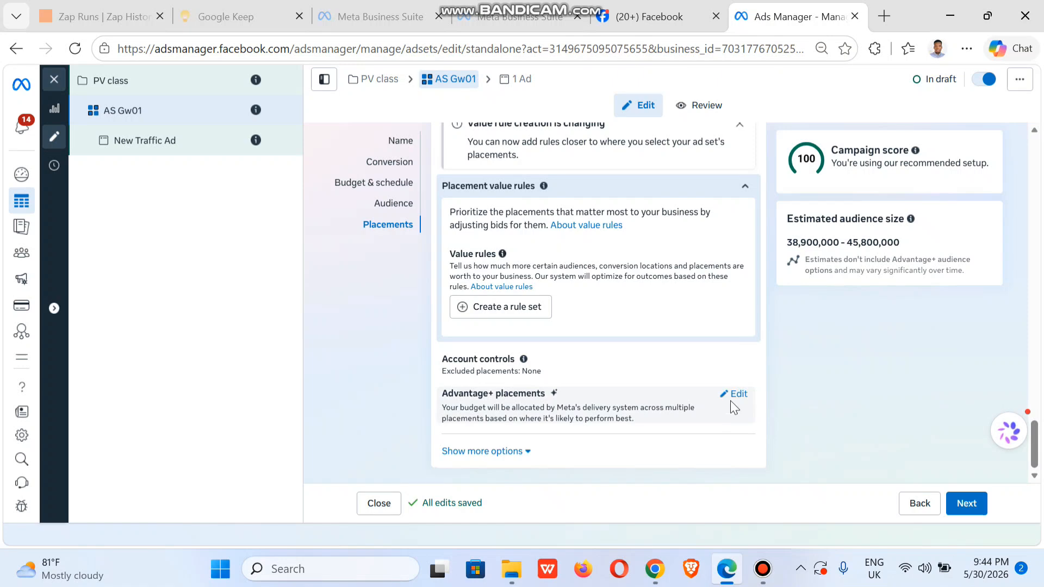
pyautogui.click(517, 454)
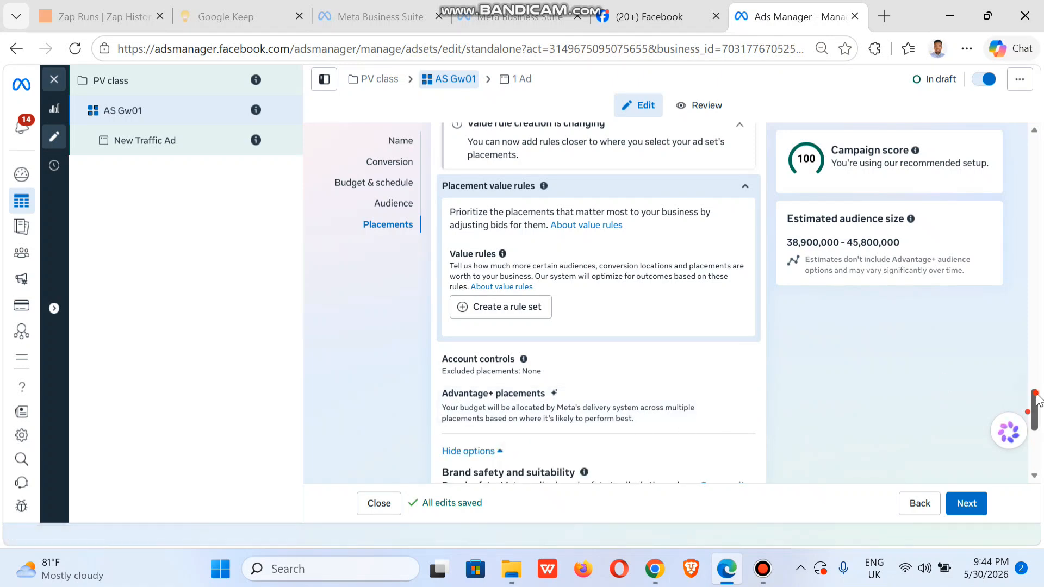
pyautogui.moveTo(1039, 406); pyautogui.dragTo(1039, 438)
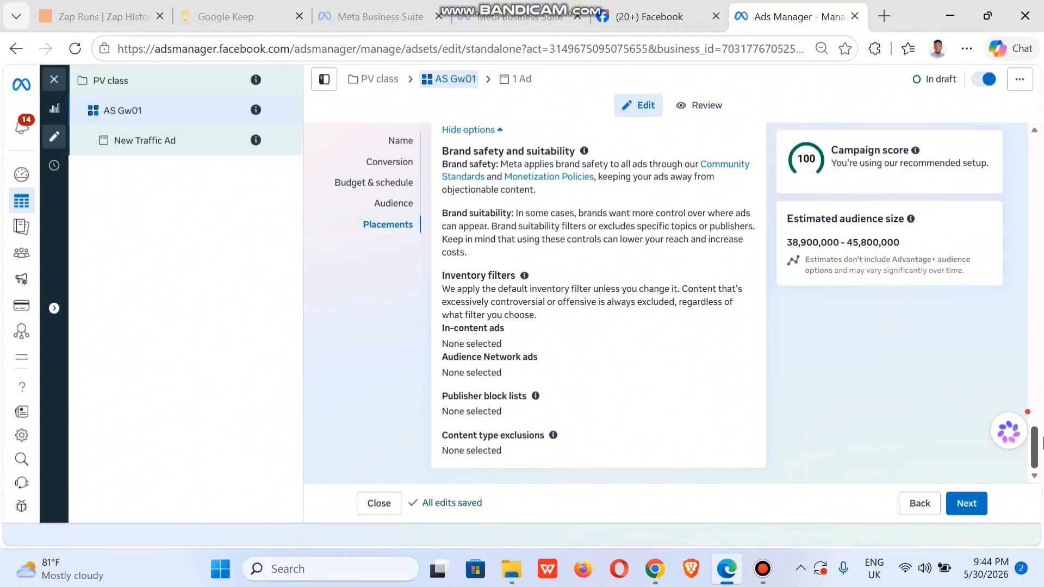
pyautogui.scroll(6, 628, 389)
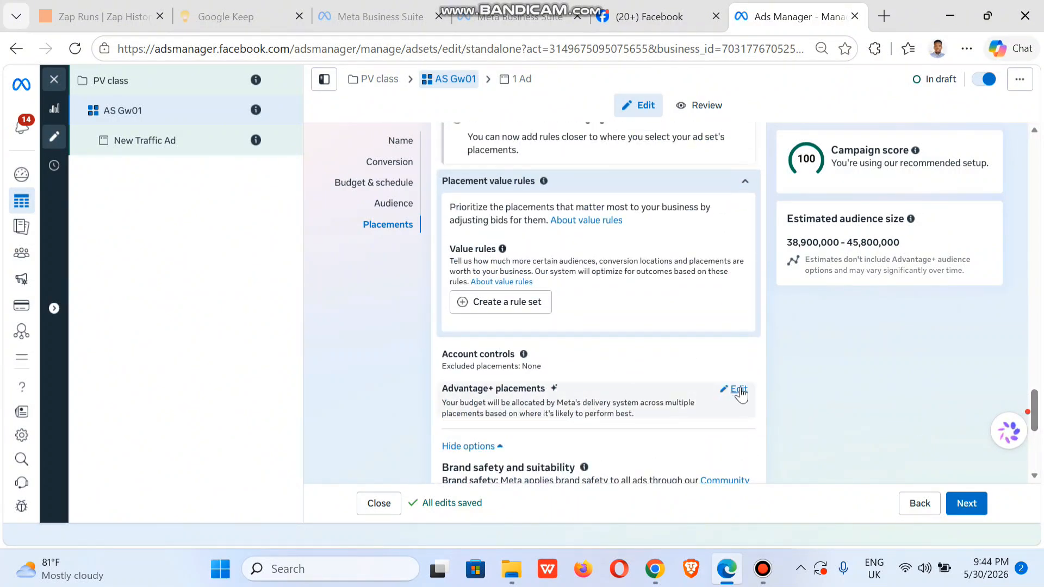
# - Switch the ad set to manual placements and remove Facebook from the platforms, leaving Instagram
pyautogui.click(739, 390)
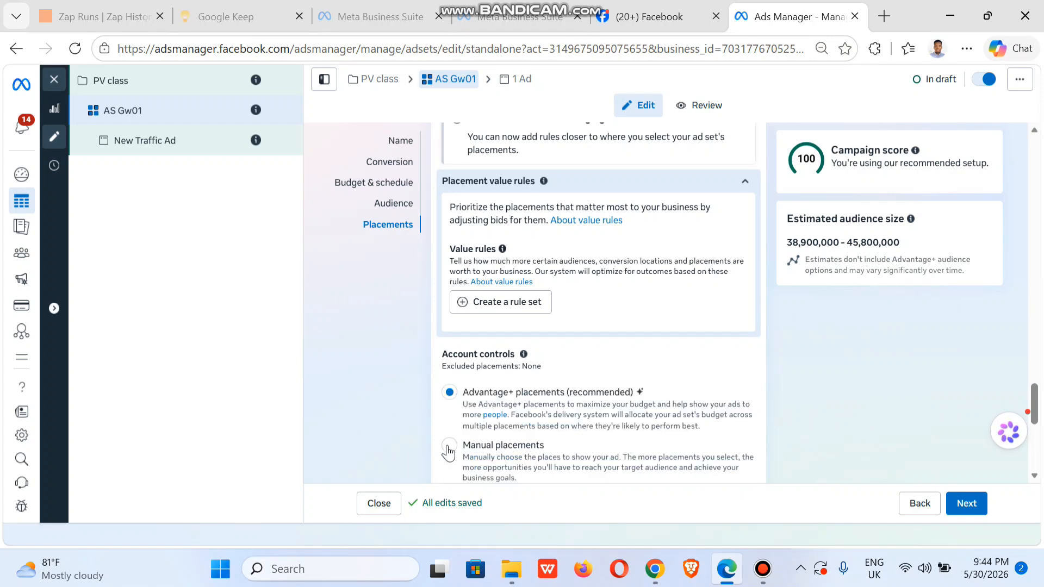
pyautogui.click(448, 447)
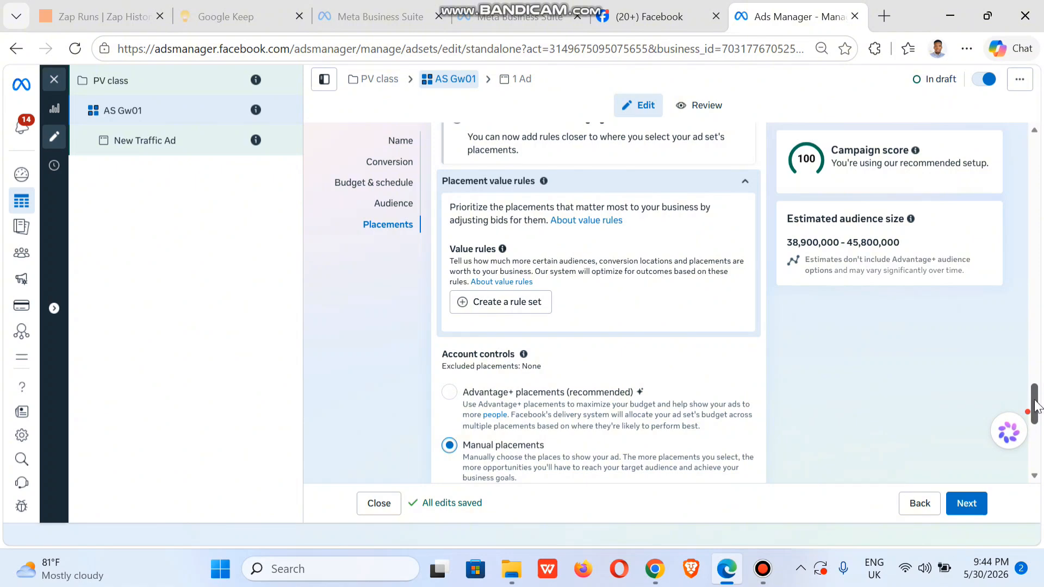
pyautogui.moveTo(1036, 405); pyautogui.dragTo(1042, 444)
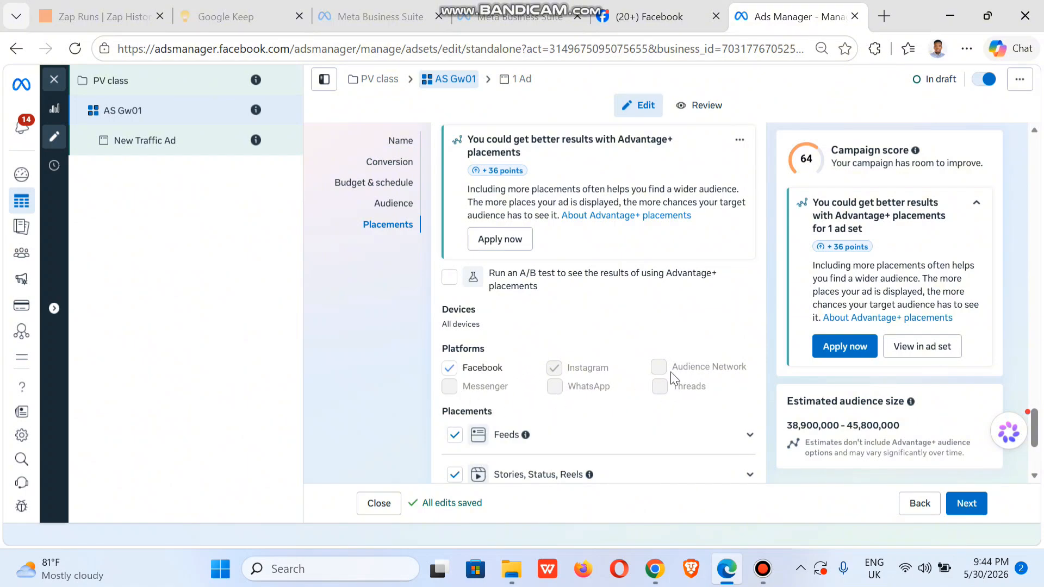
pyautogui.click(449, 369)
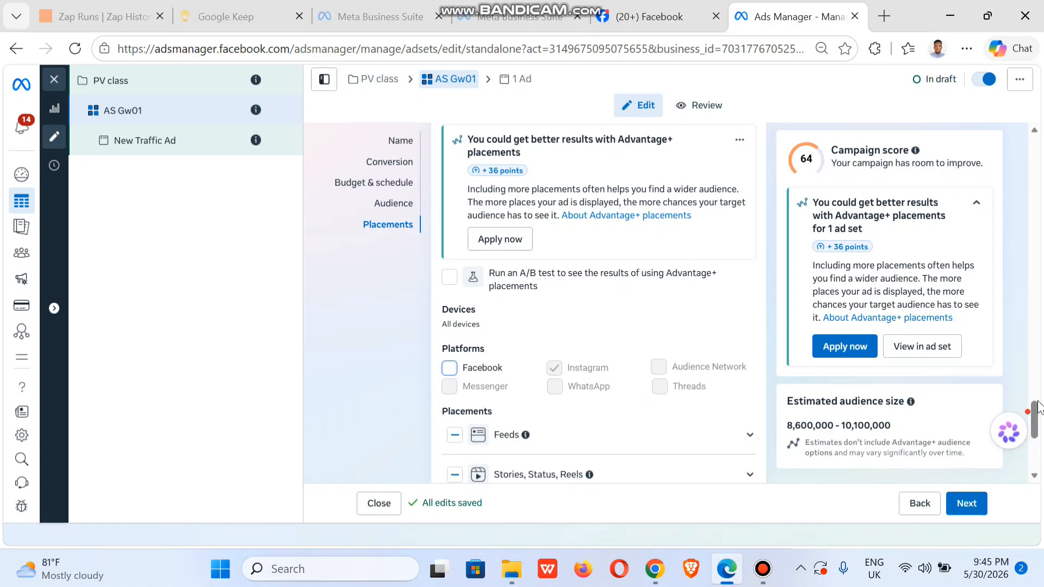
# - Disallow limited spending to excluded placements and confirm the exclusion of Facebook Feed
pyautogui.scroll(-5, 1038, 405)
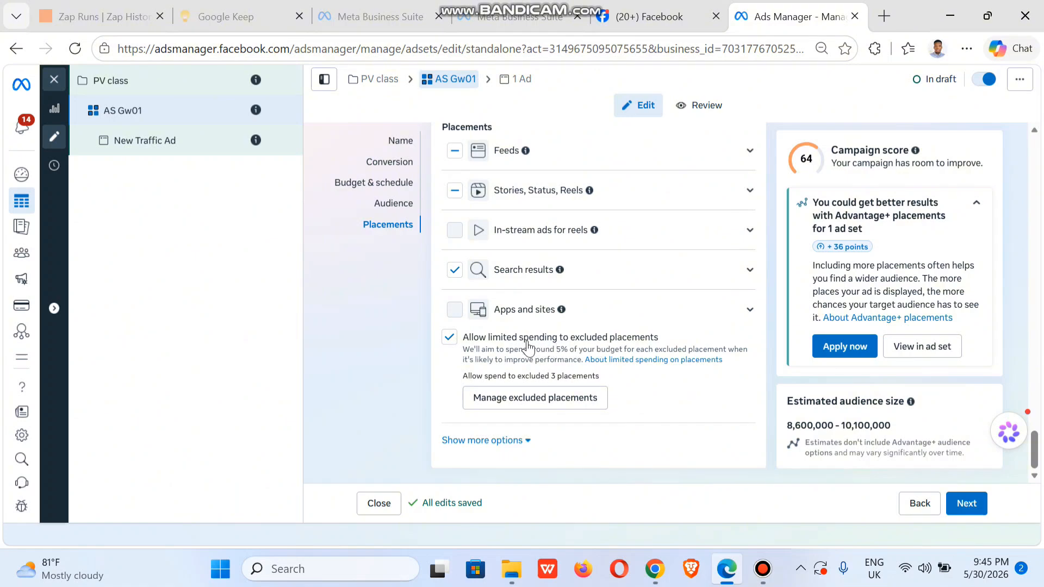
pyautogui.click(449, 338)
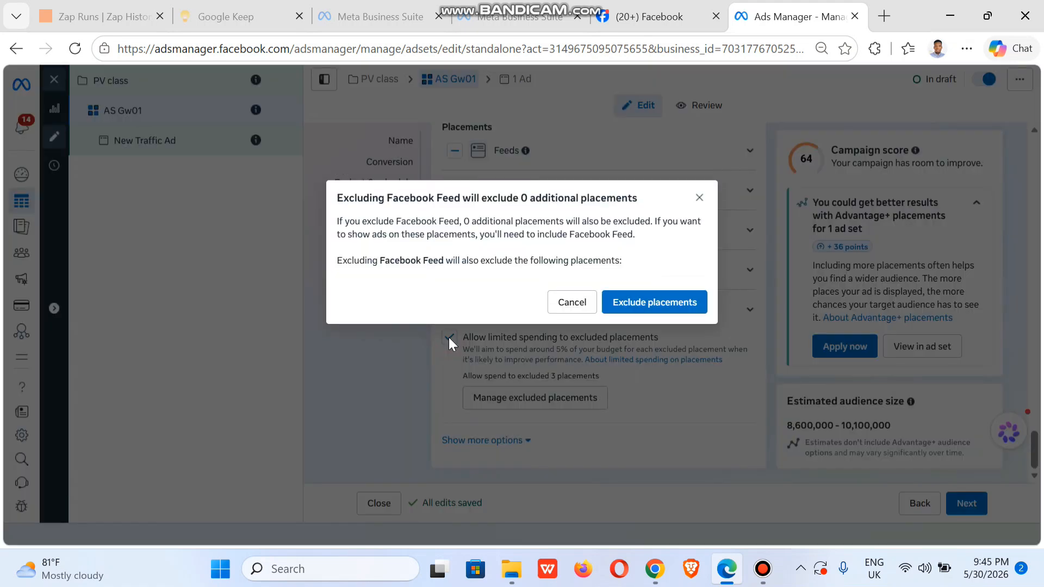
pyautogui.click(650, 313)
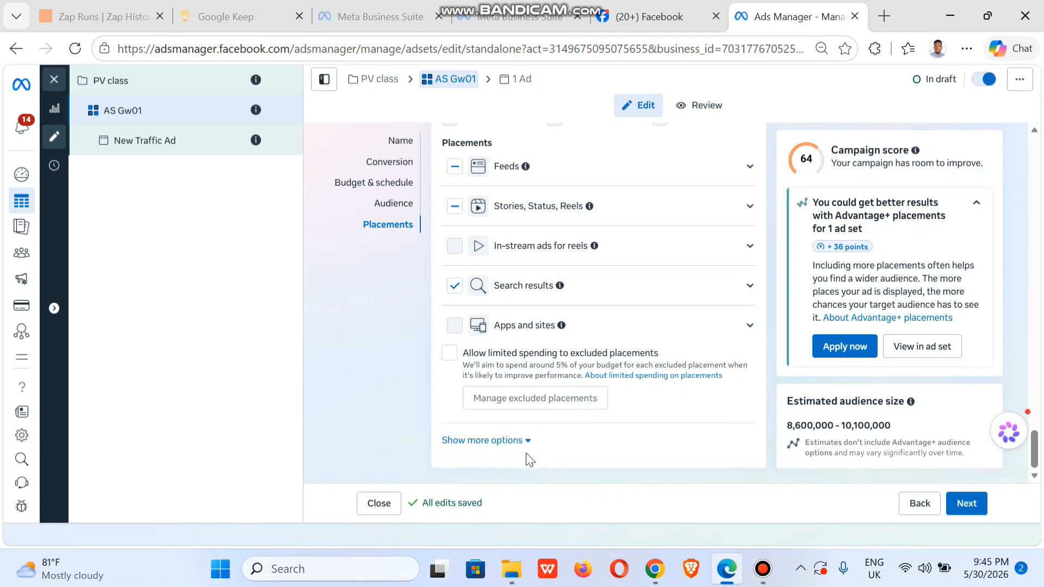
# - Review the additional device, brand safety and inventory filter options for the manual placements, and continue to the ad
pyautogui.click(501, 441)
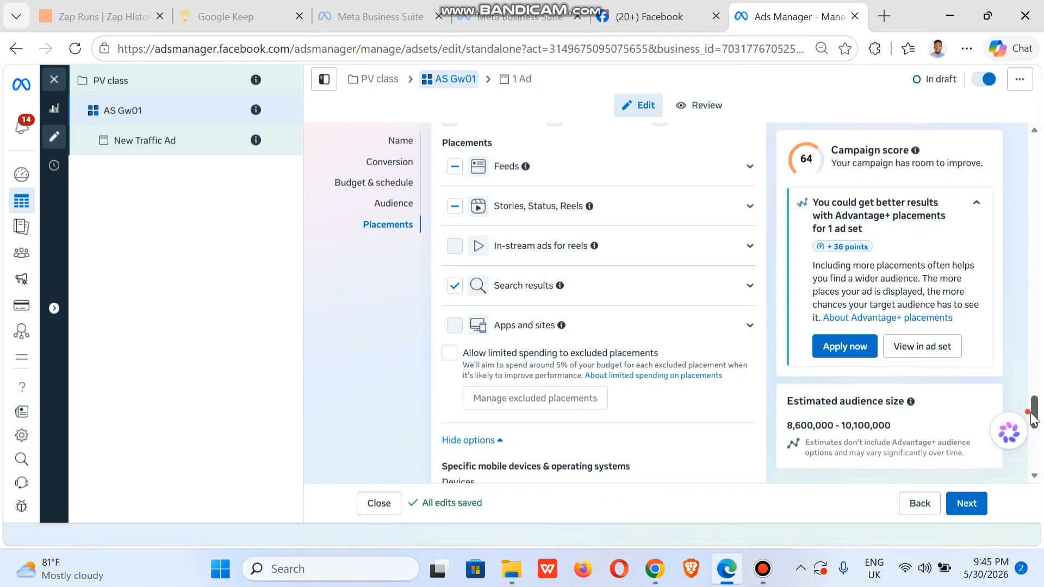
pyautogui.scroll(-5, 1031, 418)
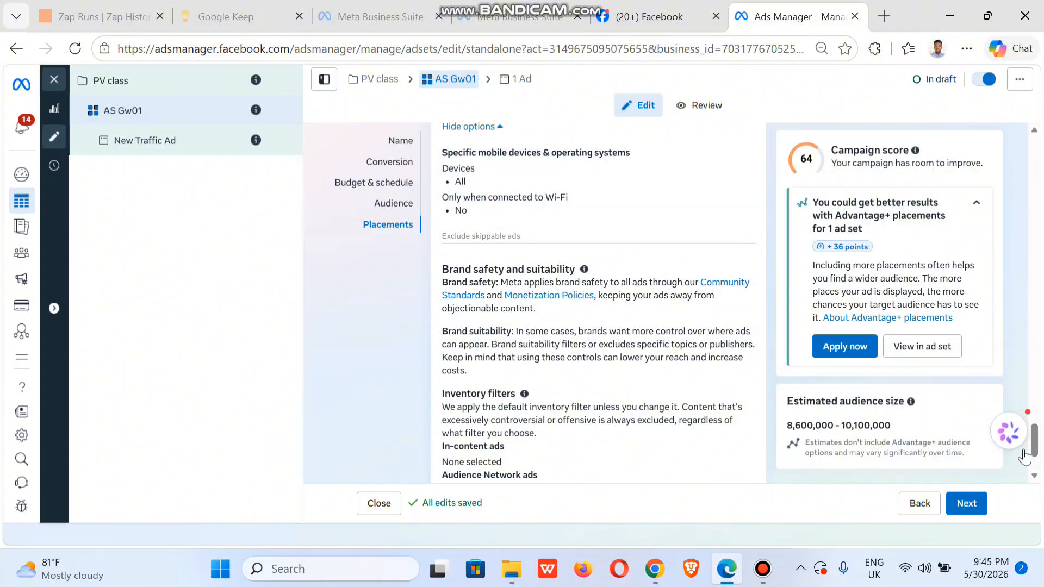
pyautogui.scroll(-2, 1035, 467)
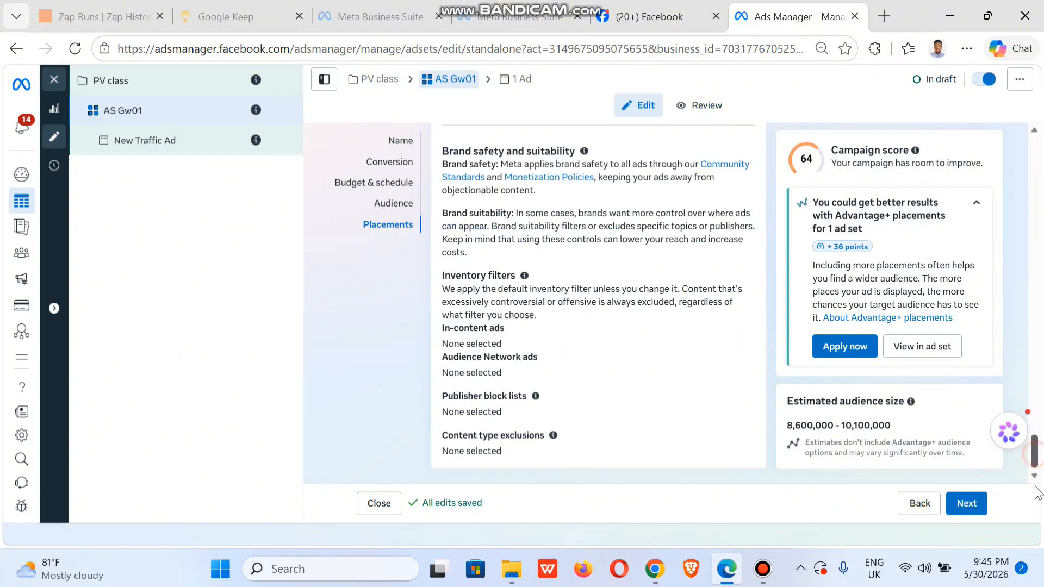
pyautogui.click(973, 501)
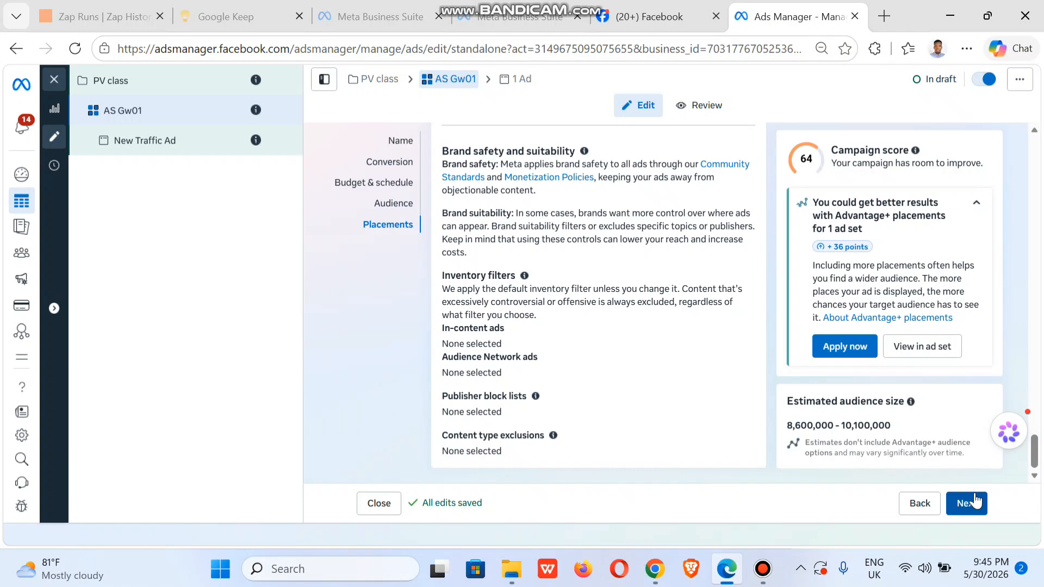
# - Name the ad "Ad 001"
pyautogui.click(522, 176)
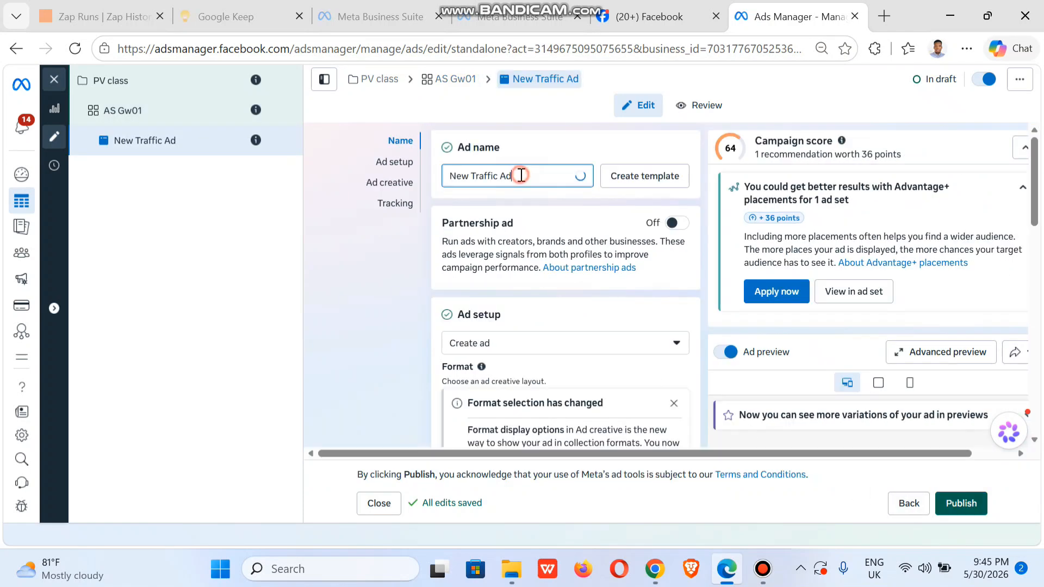
pyautogui.tripleClick(521, 175)
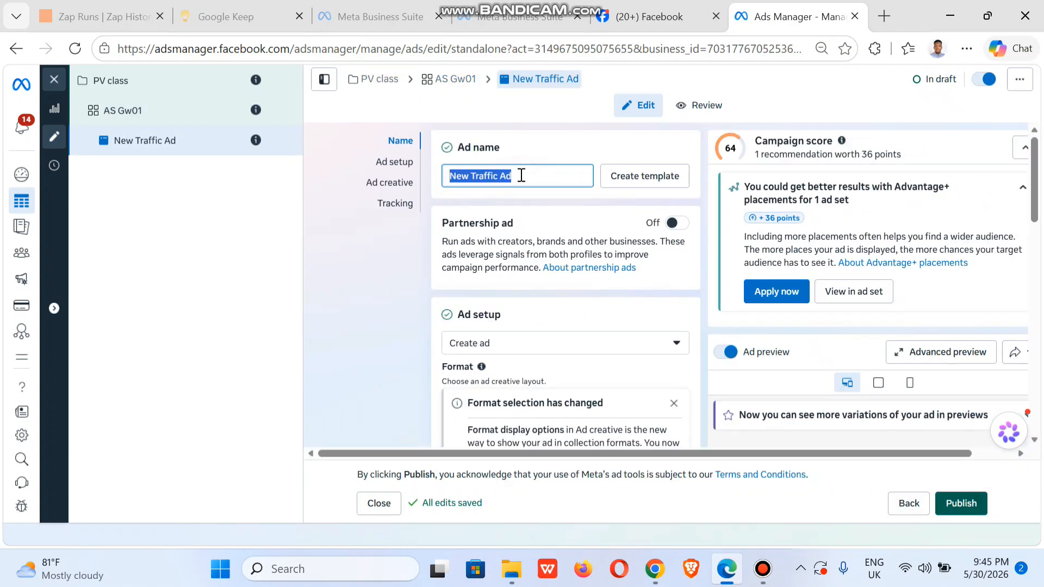
pyautogui.write('Ad')
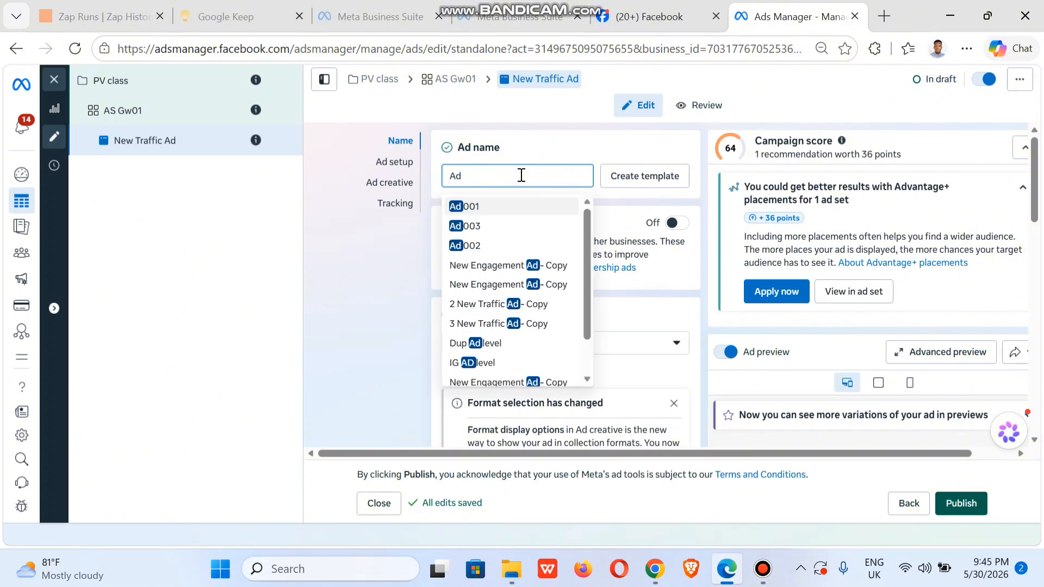
pyautogui.write(' 001')
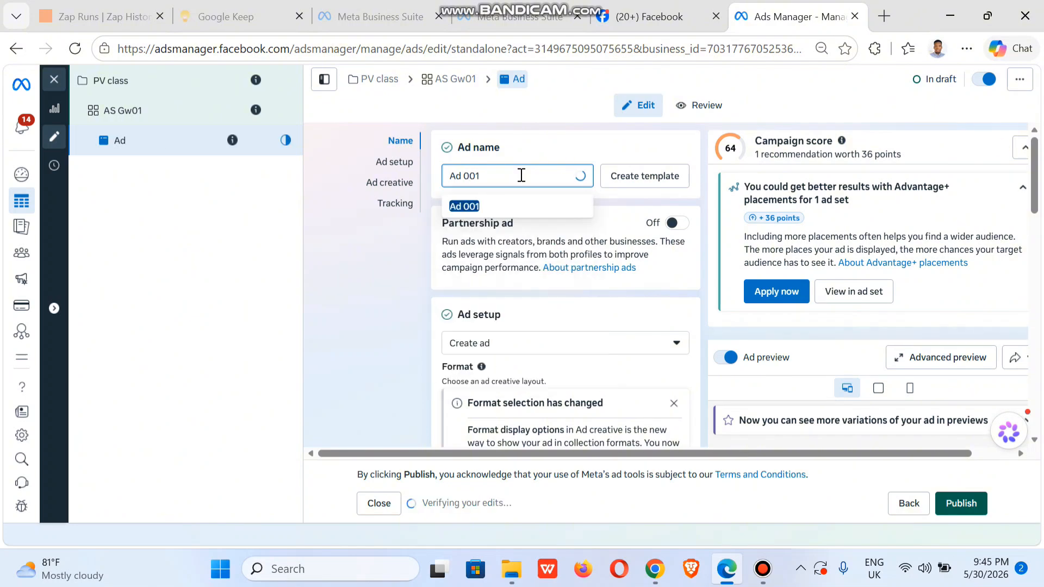
pyautogui.click(324, 309)
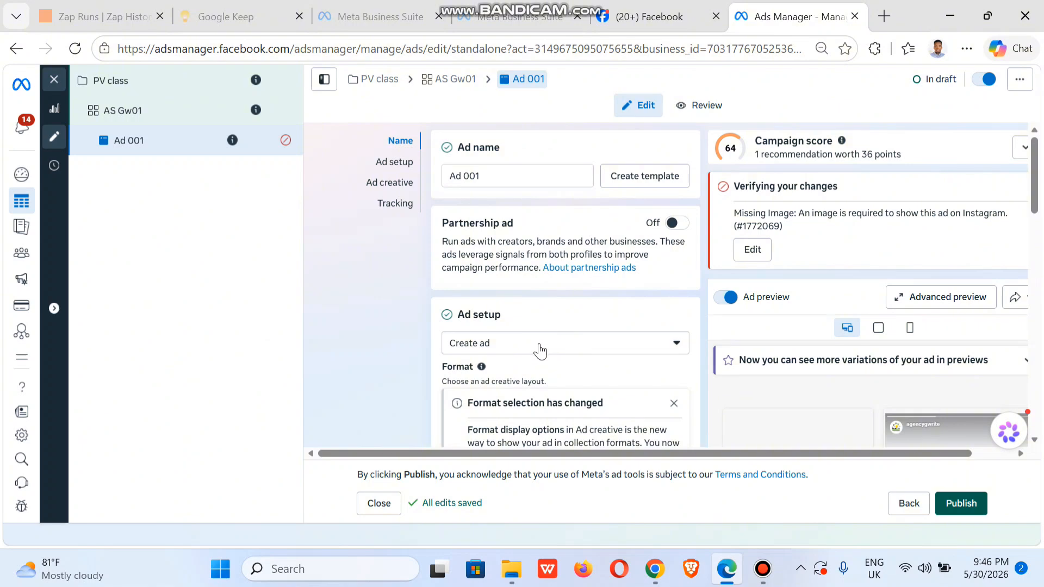
# - Set the ad to use existing posts and select the Instagram carousel "It takes intentionality to see results and real success online"
pyautogui.click(539, 343)
pyautogui.click(492, 398)
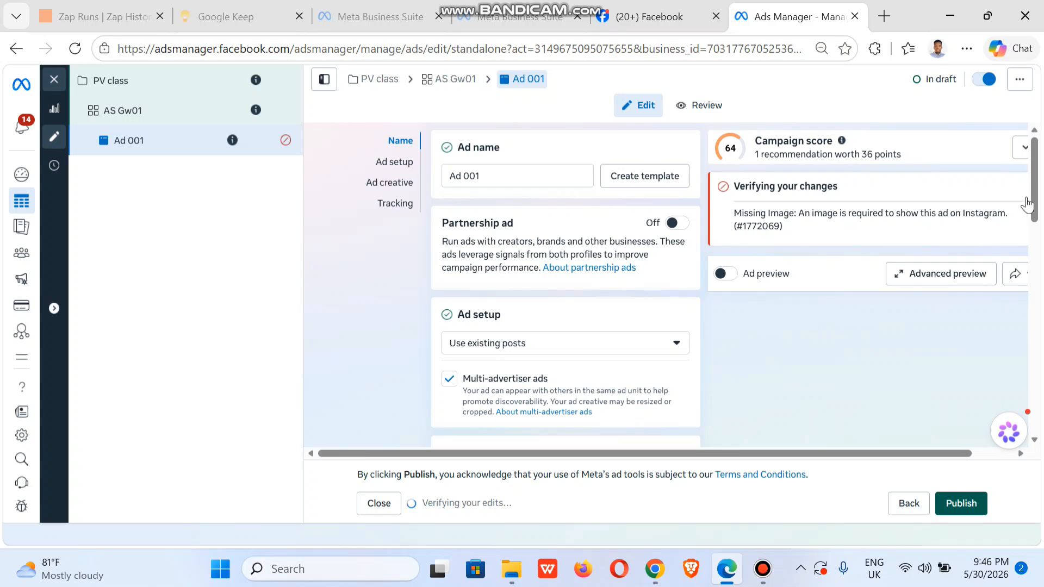
pyautogui.scroll(-4, 688, 309)
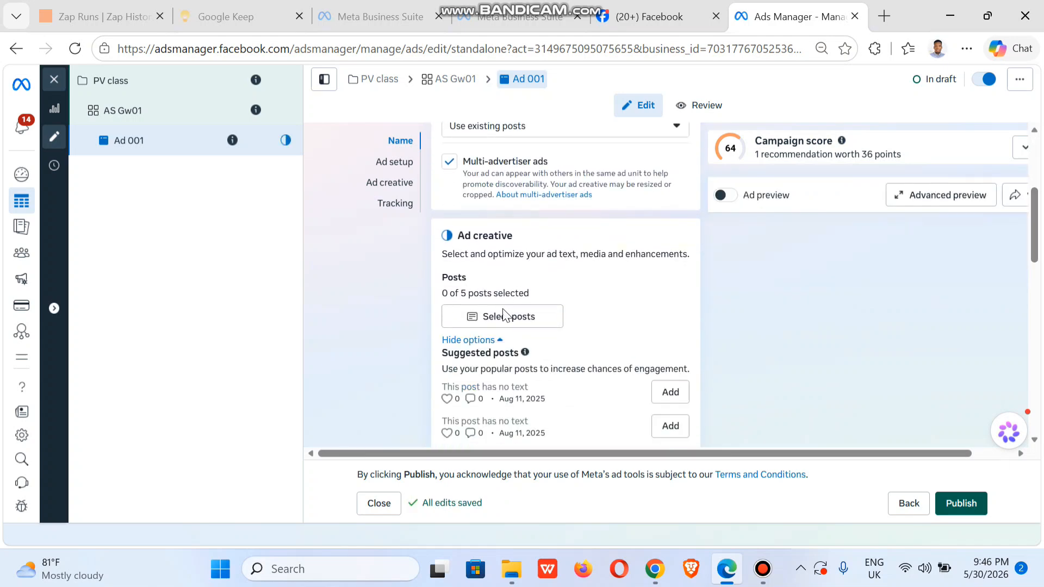
pyautogui.click(504, 317)
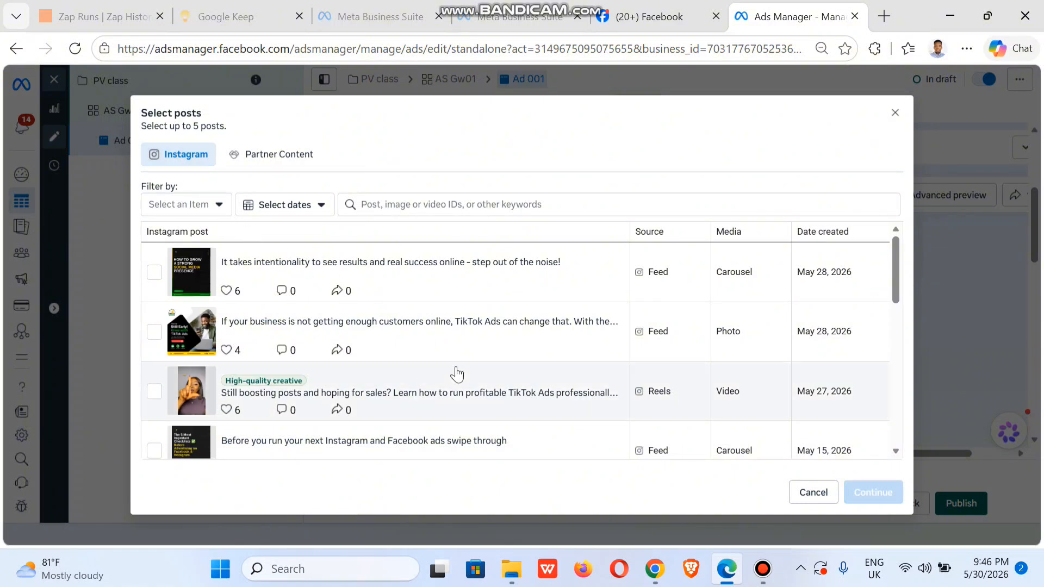
pyautogui.click(323, 251)
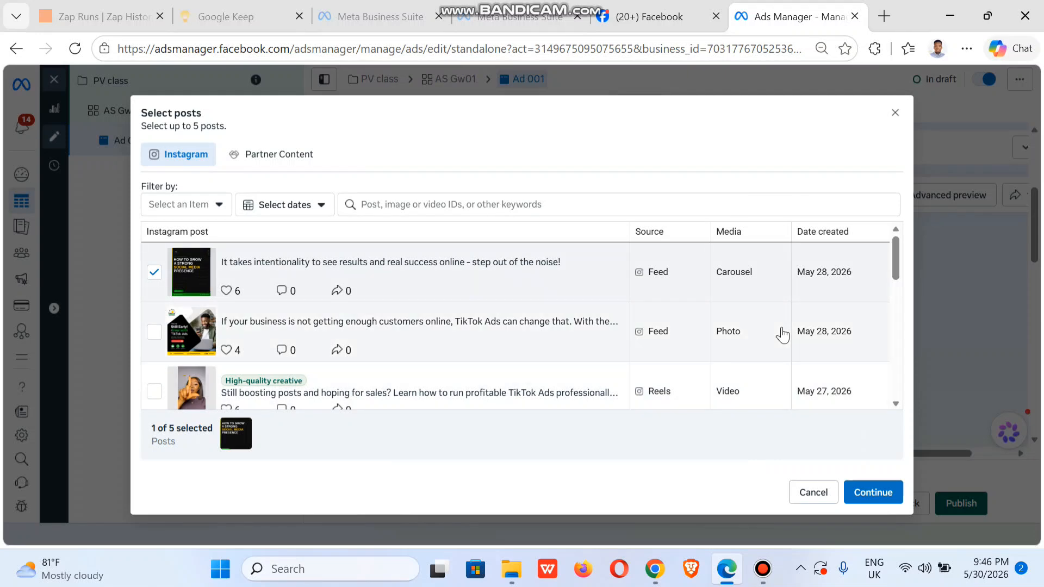
pyautogui.moveTo(895, 264); pyautogui.dragTo(891, 410)
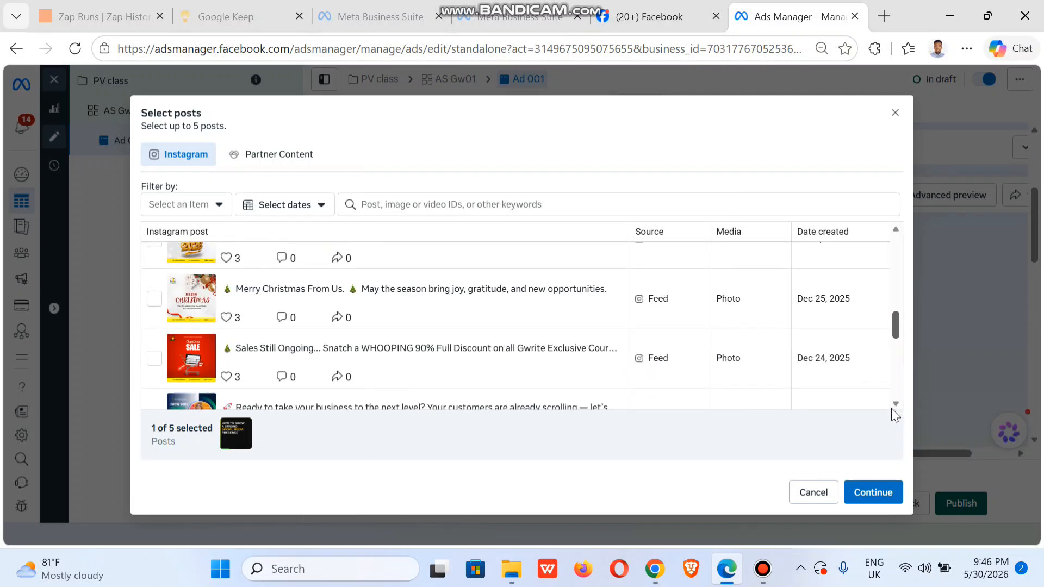
pyautogui.scroll(-3, 892, 411)
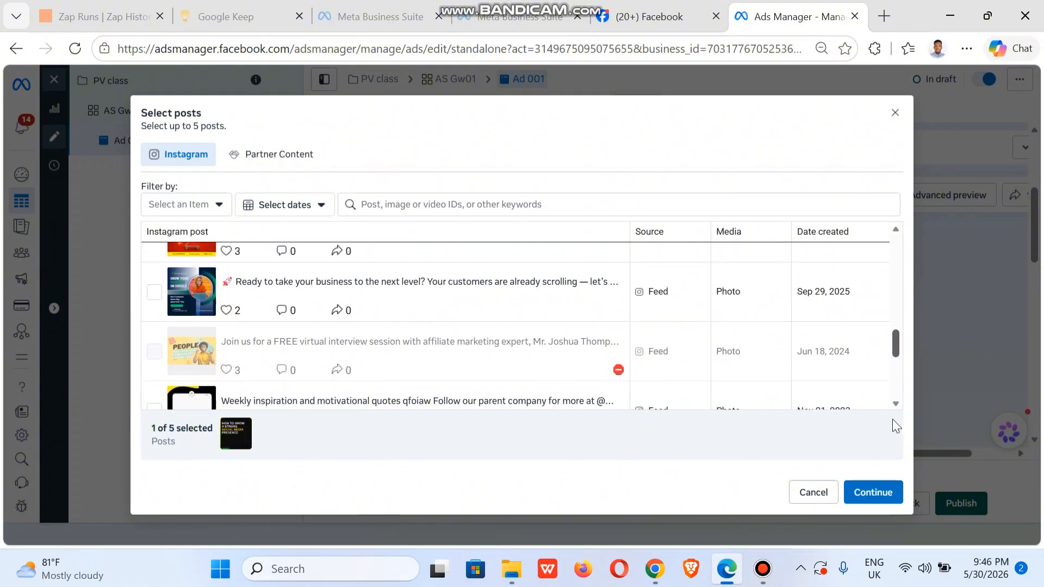
pyautogui.click(872, 494)
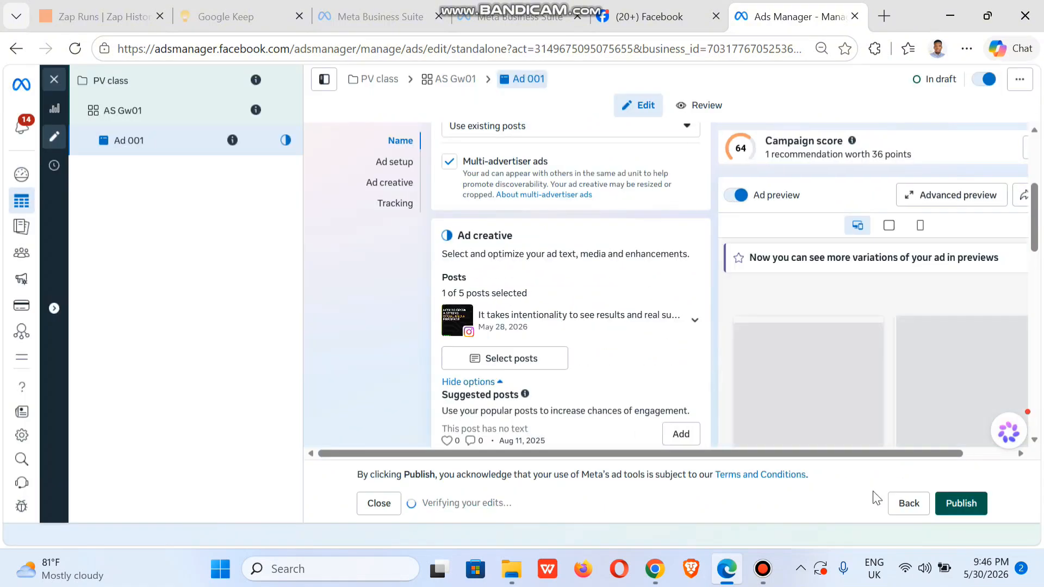
# - Review the ad's destination and tracking settings and examine its Instagram previews
pyautogui.moveTo(1034, 218); pyautogui.dragTo(1032, 368)
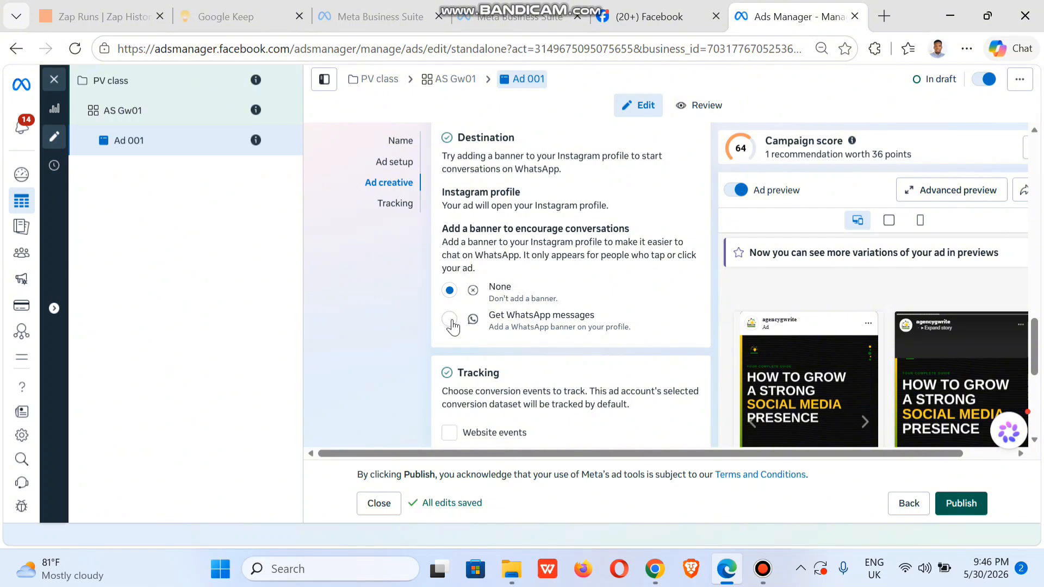
pyautogui.moveTo(1035, 342); pyautogui.dragTo(1042, 404)
pyautogui.click(944, 448)
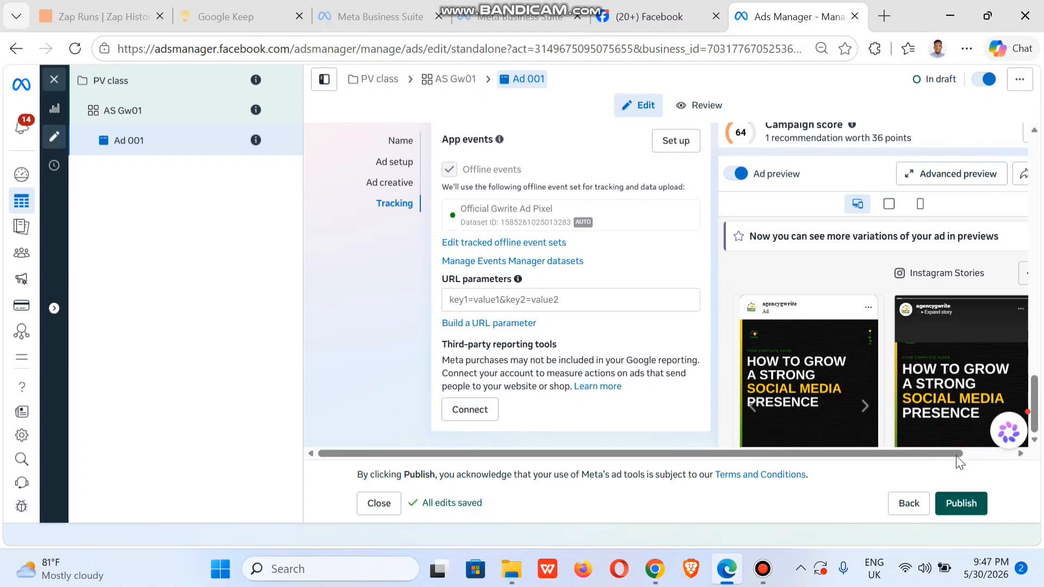
pyautogui.moveTo(955, 455); pyautogui.dragTo(1027, 464)
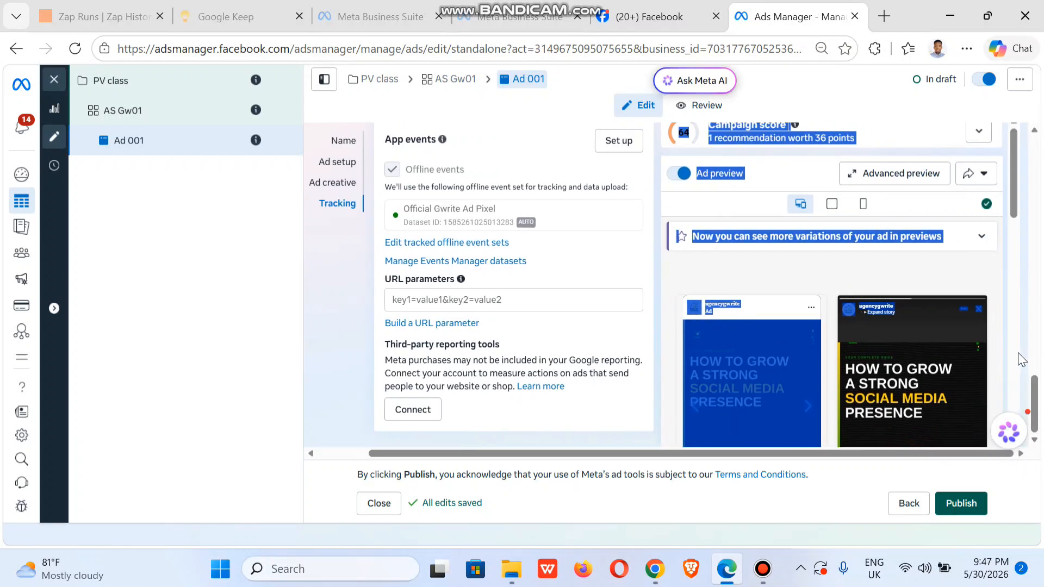
pyautogui.click(314, 364)
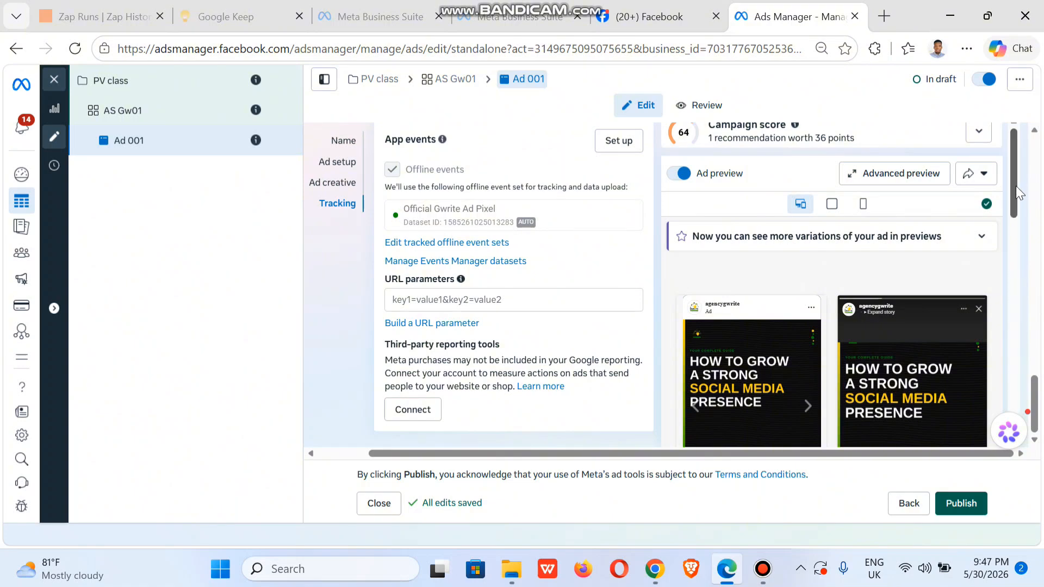
pyautogui.moveTo(1014, 198); pyautogui.dragTo(1014, 220)
pyautogui.scroll(-1, 746, 220)
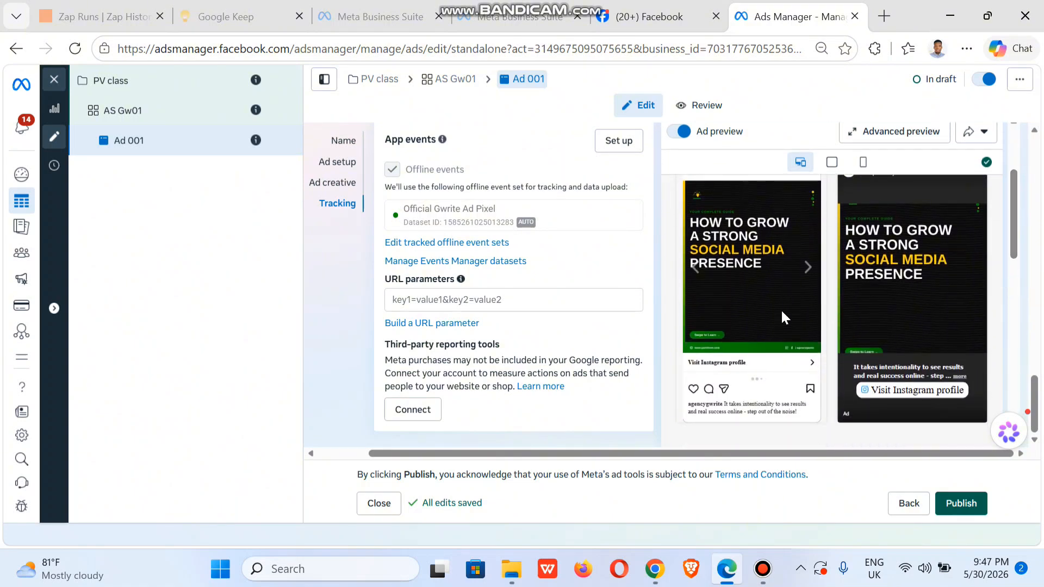
# - Set the Instagram profile banner to Get WhatsApp messages and publish the campaign
pyautogui.moveTo(1033, 405); pyautogui.dragTo(1032, 355)
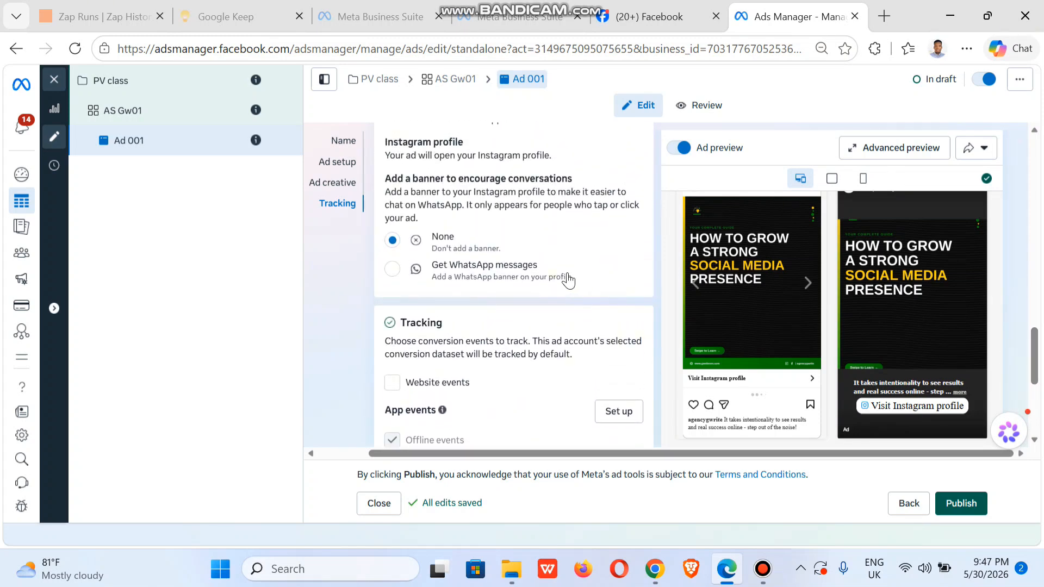
pyautogui.click(392, 269)
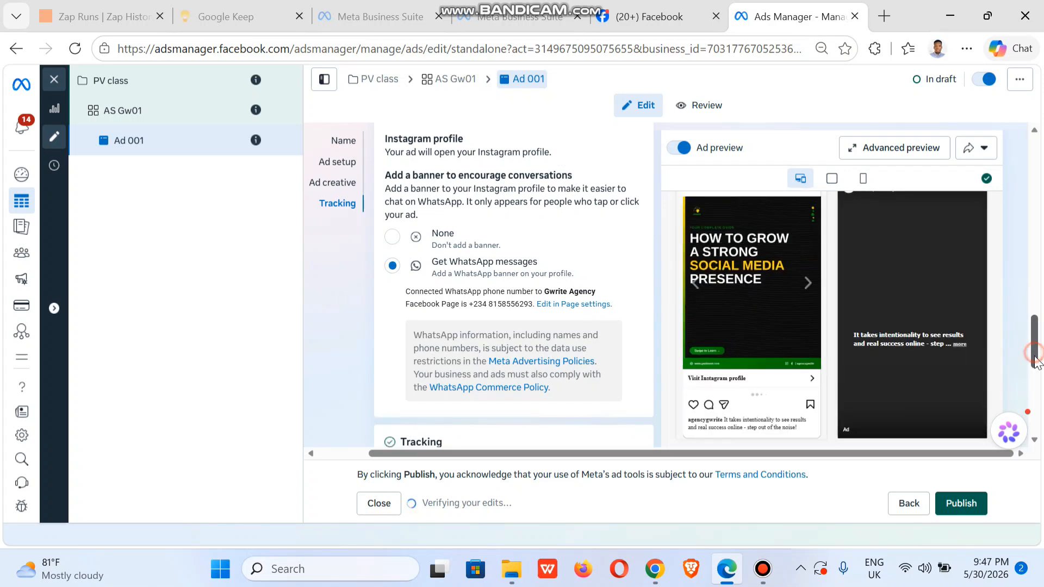
pyautogui.scroll(-4, 729, 420)
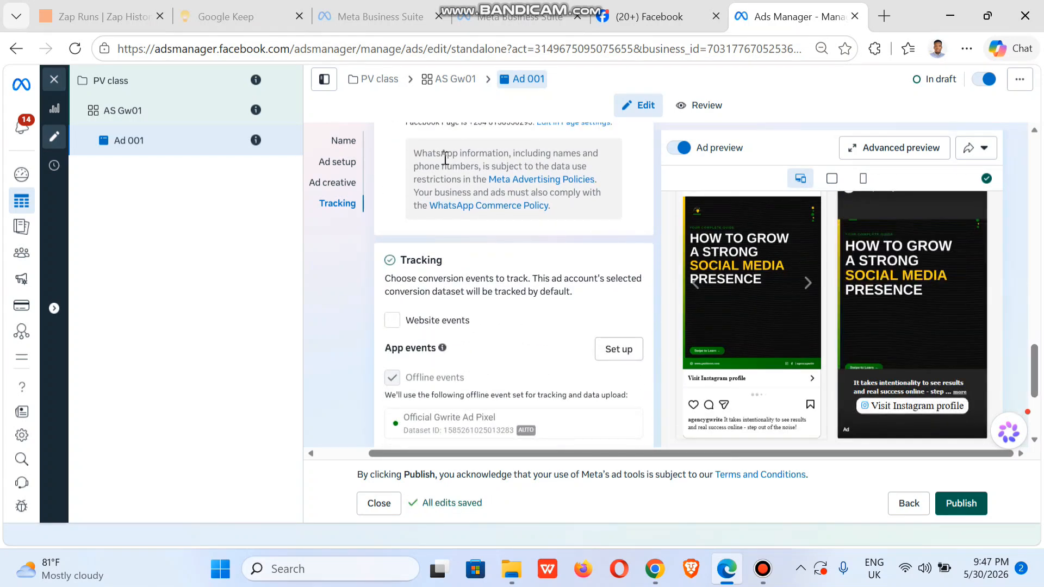
pyautogui.click(961, 504)
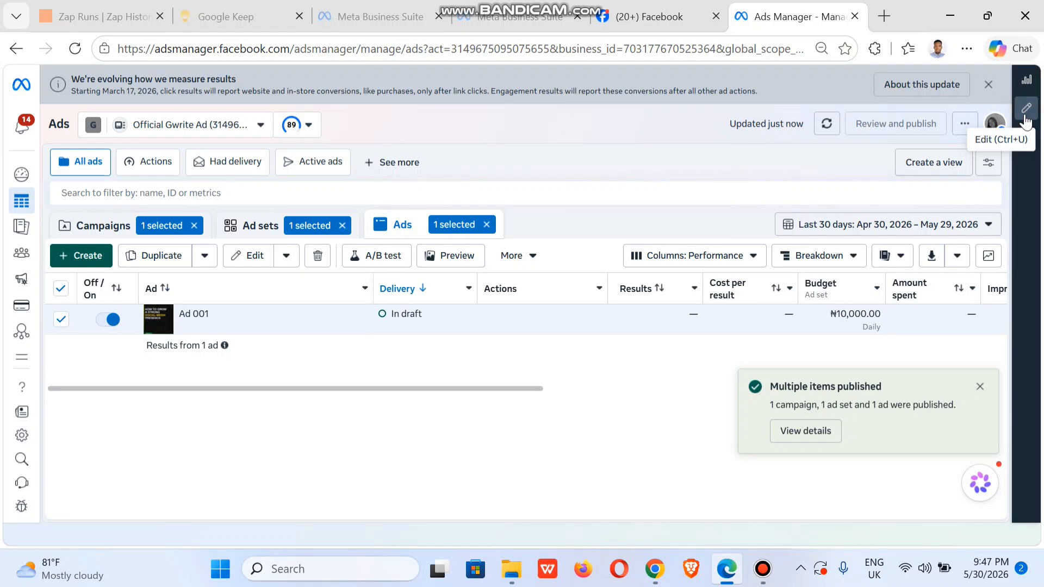
pyautogui.moveTo(805, 124); pyautogui.dragTo(745, 149)
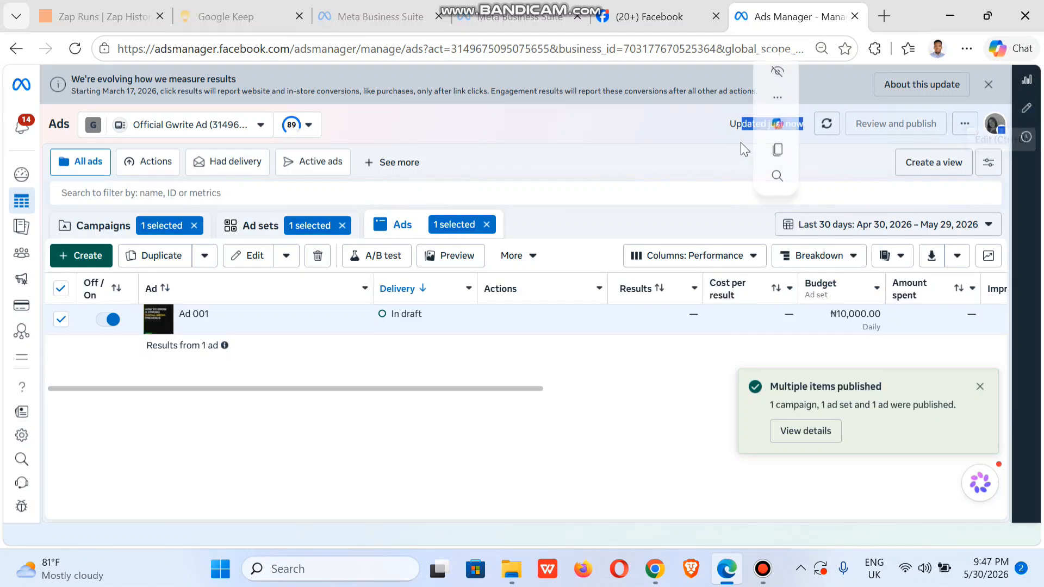
pyautogui.click(606, 164)
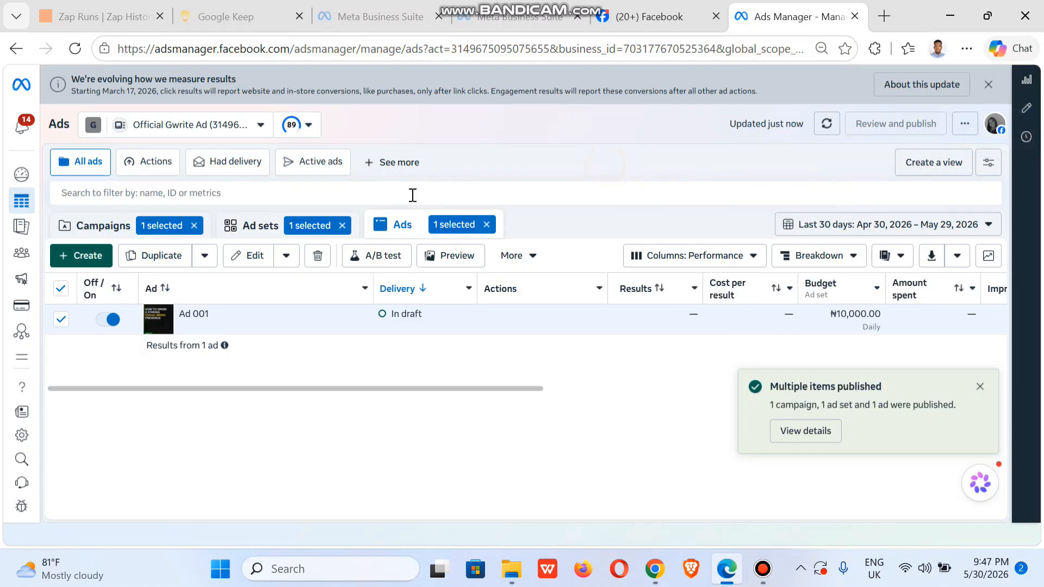
# - Duplicate Ad 001 into the original campaign with 3 copies, without the Advantage+ creative enhancement, and continue to the editor
pyautogui.click(236, 267)
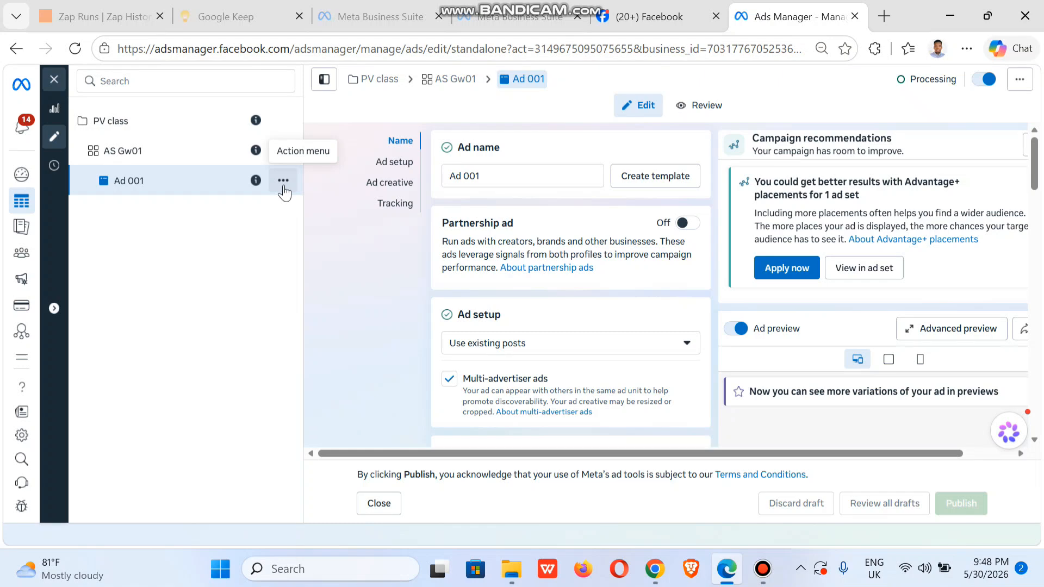
pyautogui.click(284, 188)
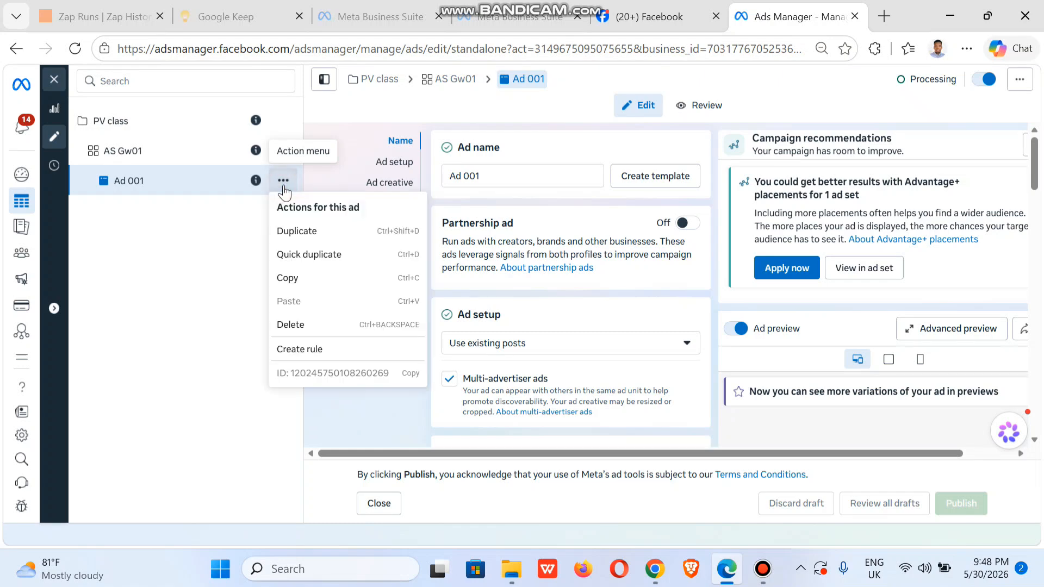
pyautogui.click(339, 227)
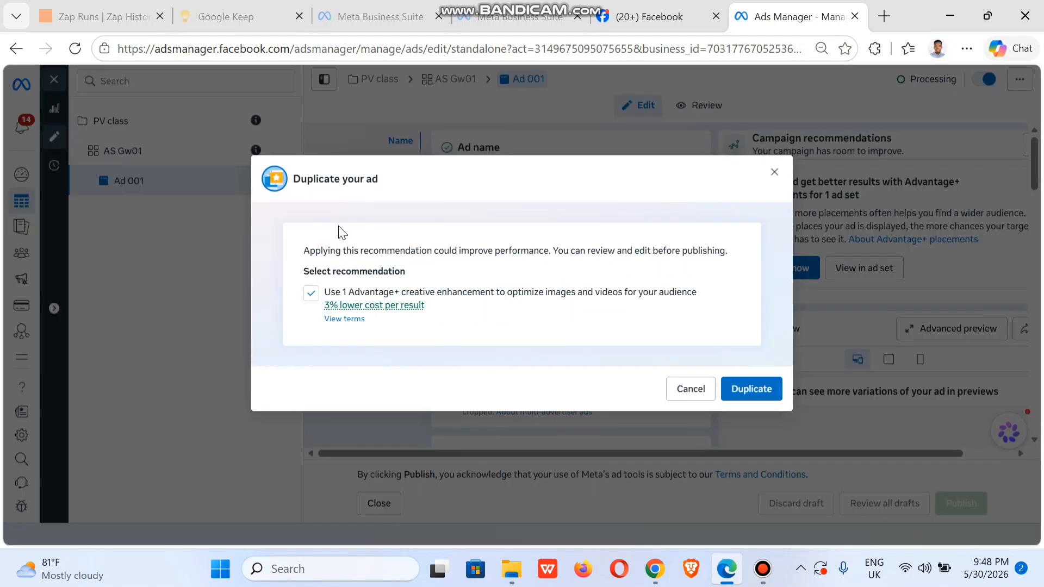
pyautogui.click(314, 294)
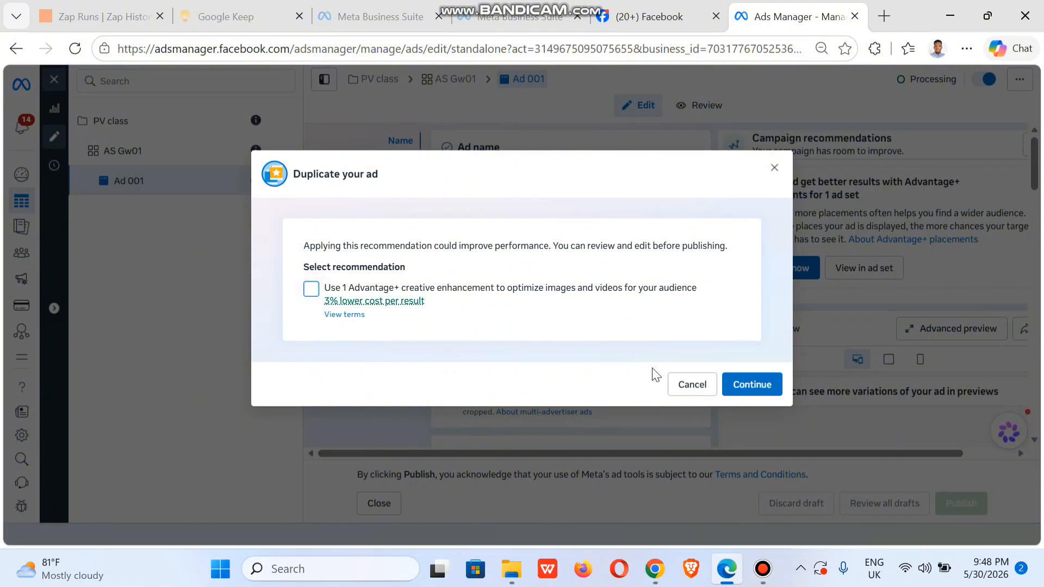
pyautogui.click(743, 380)
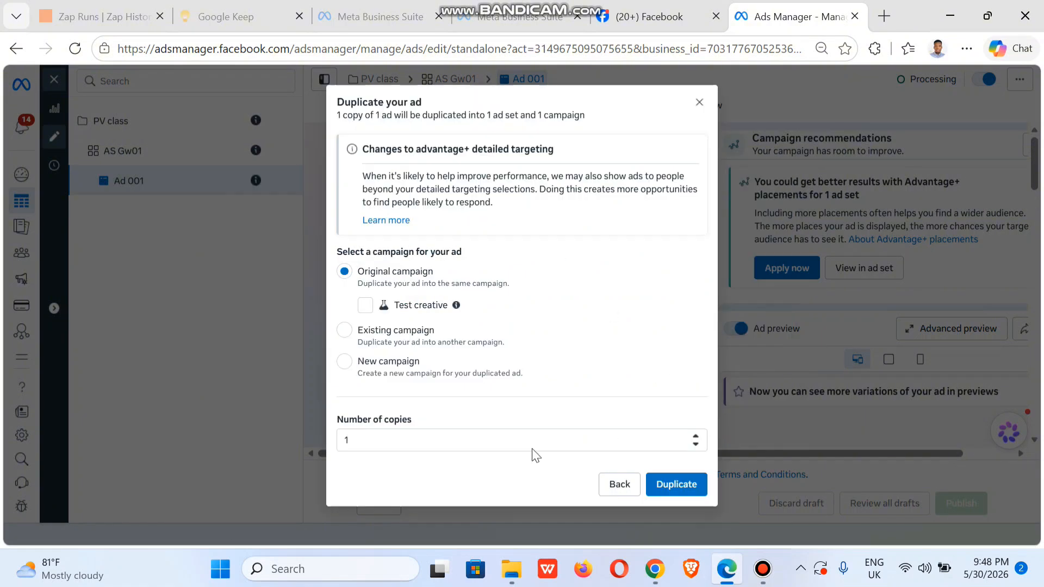
pyautogui.click(401, 441)
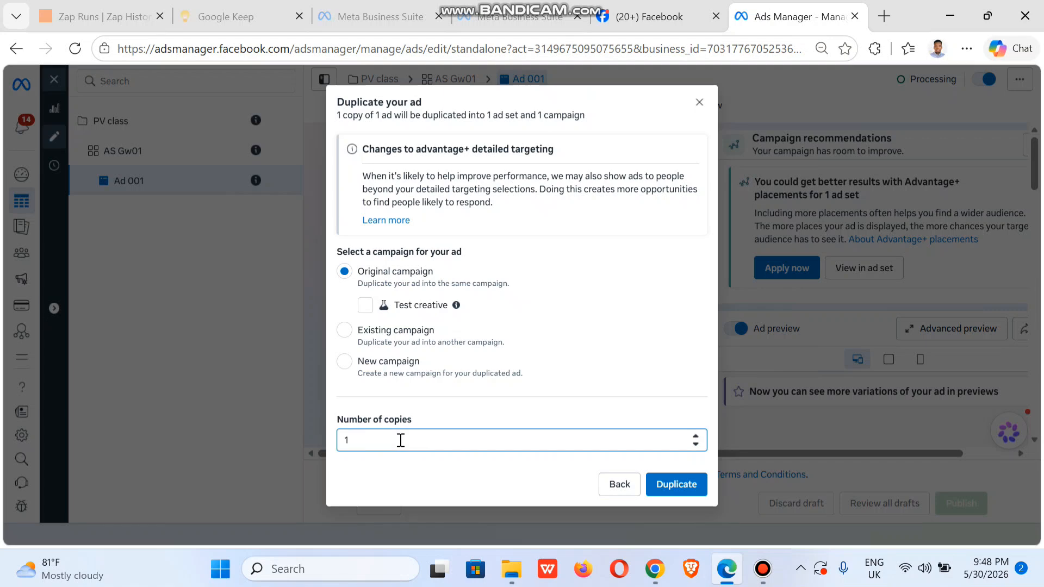
pyautogui.press('BackSpace')
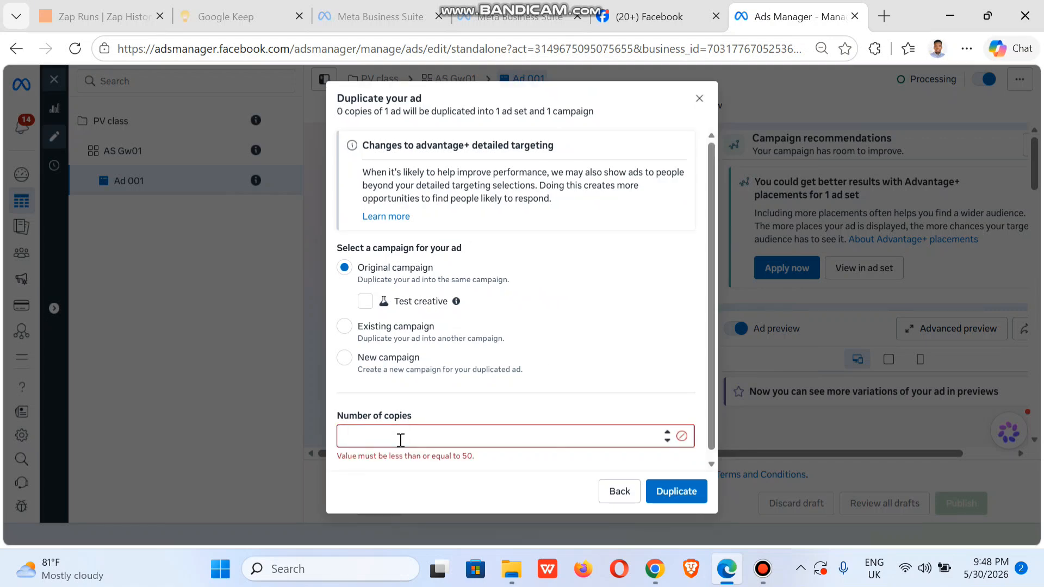
pyautogui.write('3')
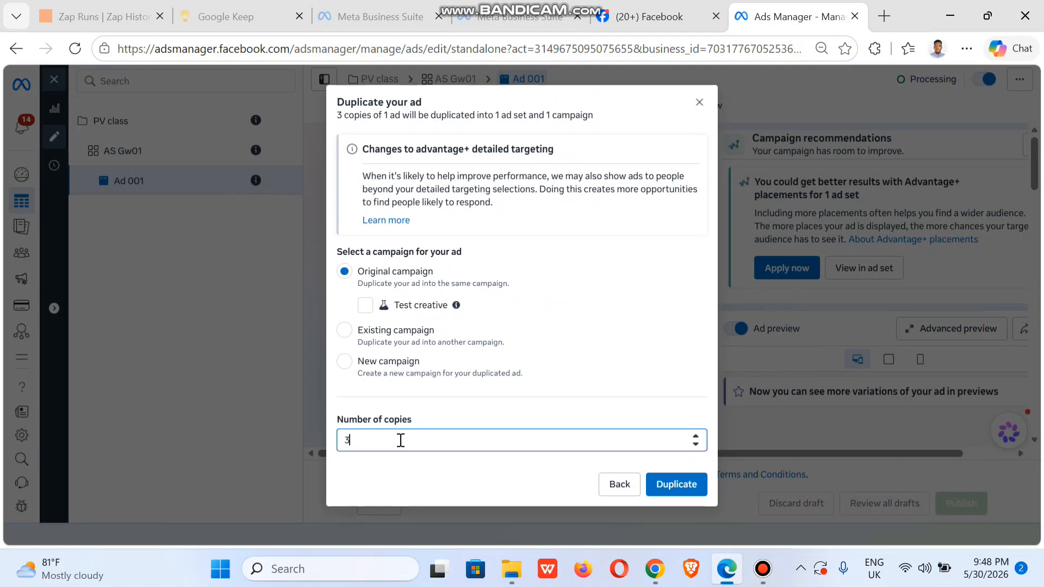
pyautogui.click(682, 488)
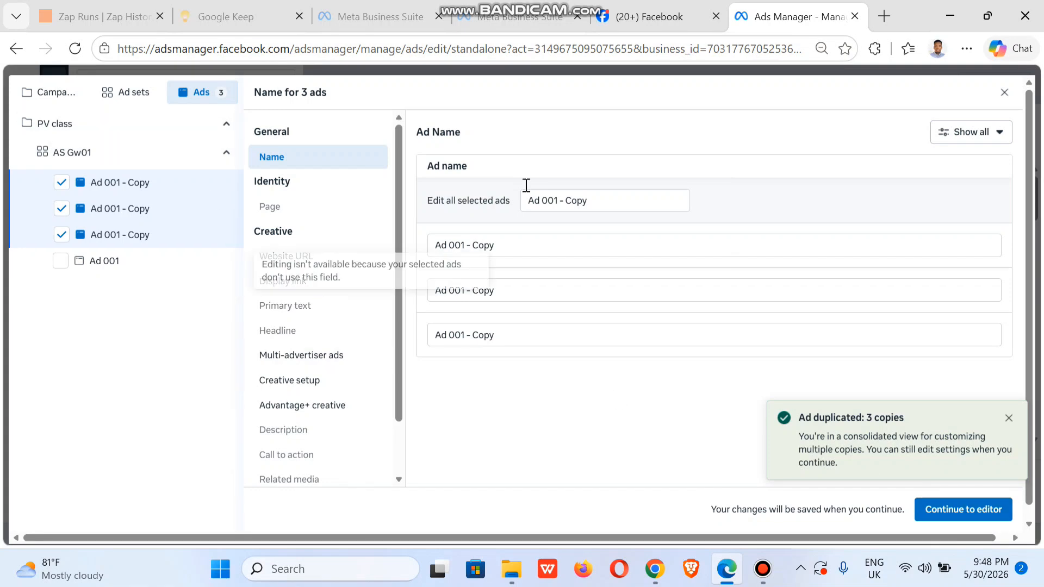
pyautogui.click(959, 511)
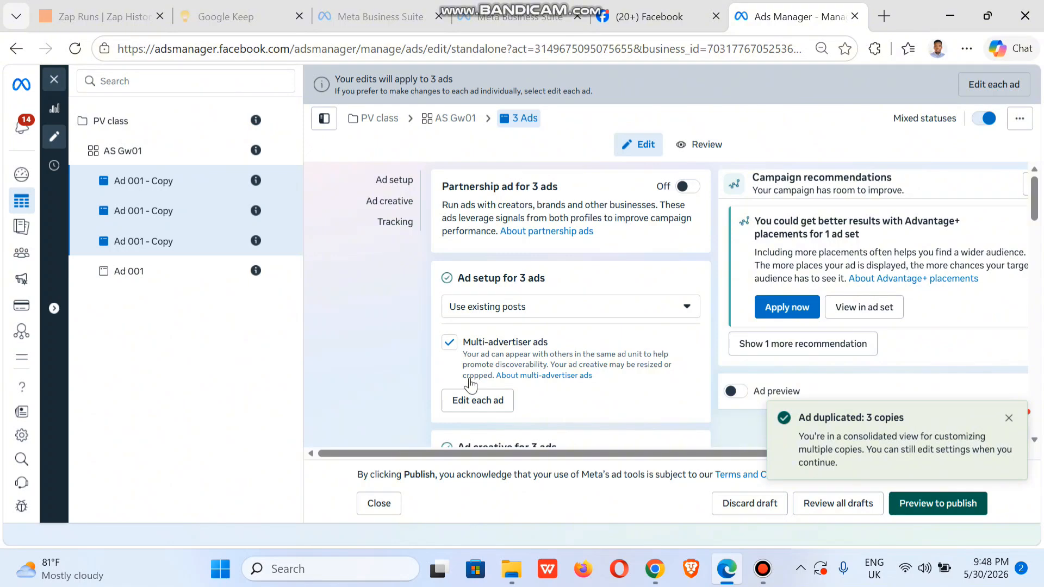
# - Rename the "Ad 001 - Copy" directly above Ad 001 as "Ad 002"
pyautogui.click(176, 250)
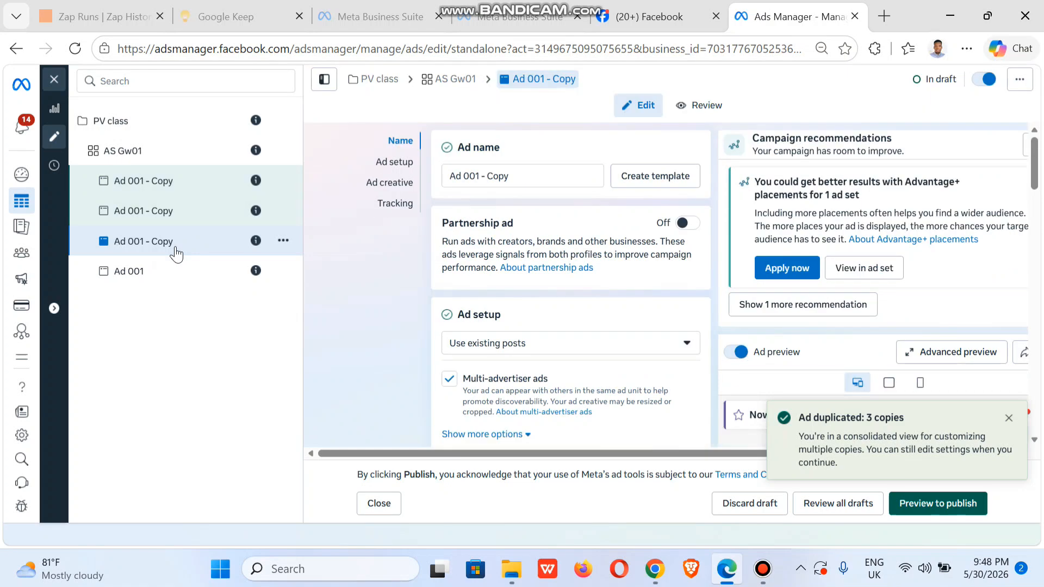
pyautogui.click(537, 177)
pyautogui.press('BackSpace')
pyautogui.press('BackSpace')
pyautogui.press('BackSpace')
pyautogui.press('BackSpace')
pyautogui.press('BackSpace')
pyautogui.press('BackSpace')
pyautogui.press('BackSpace')
pyautogui.press('BackSpace')
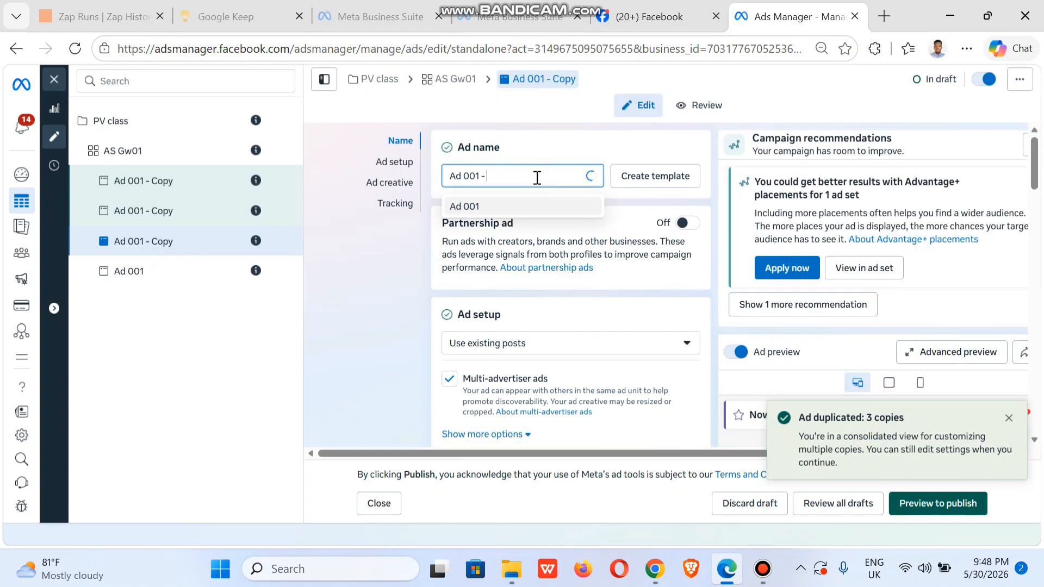
pyautogui.write('2')
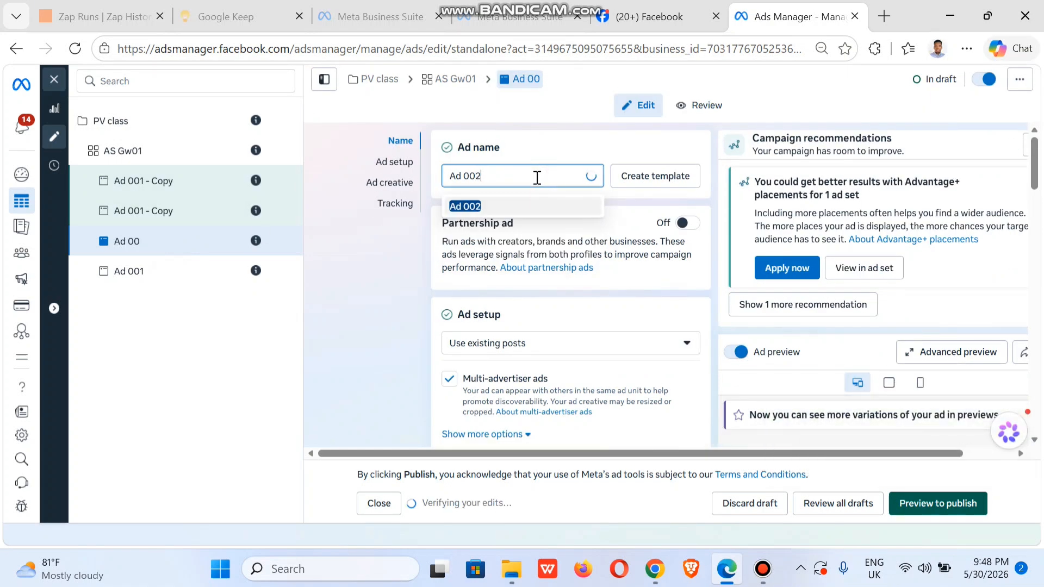
pyautogui.click(525, 136)
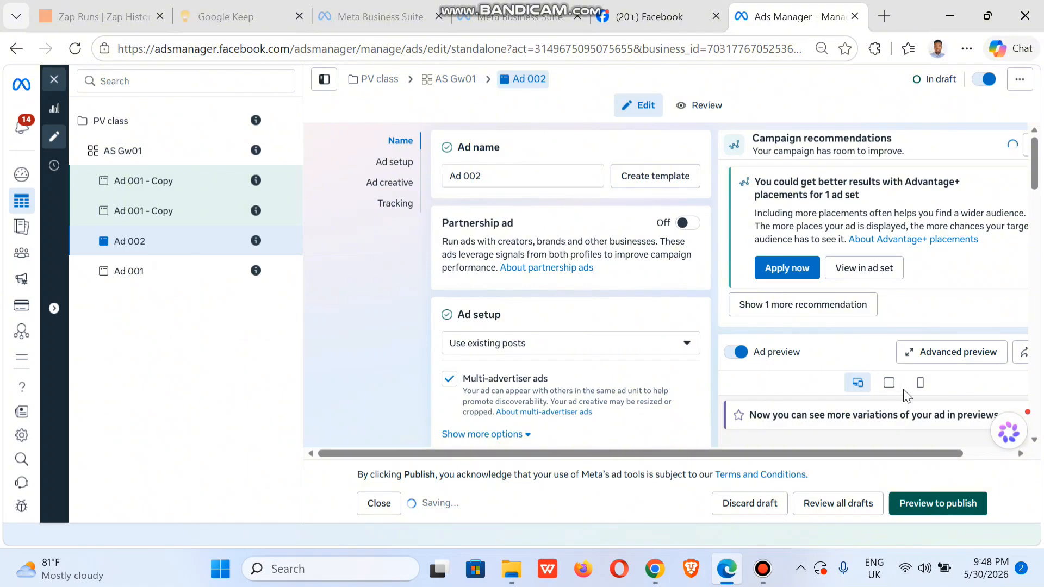
# - Try to replace Ad 002's selected post with the May 10, 2026 reel about fixing Facebook and Instagram ad issues
pyautogui.scroll(-5, 1036, 169)
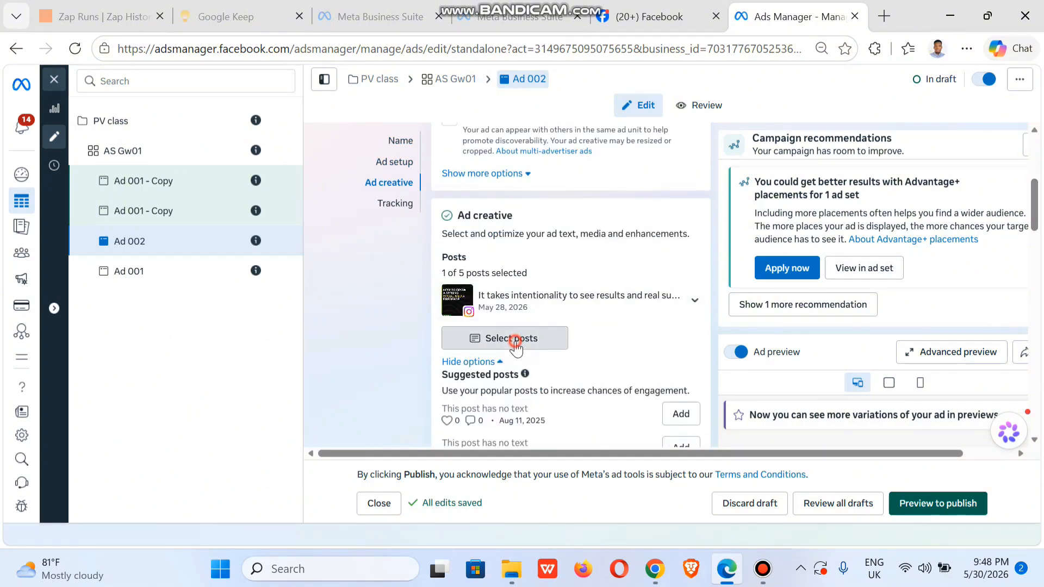
pyautogui.click(517, 340)
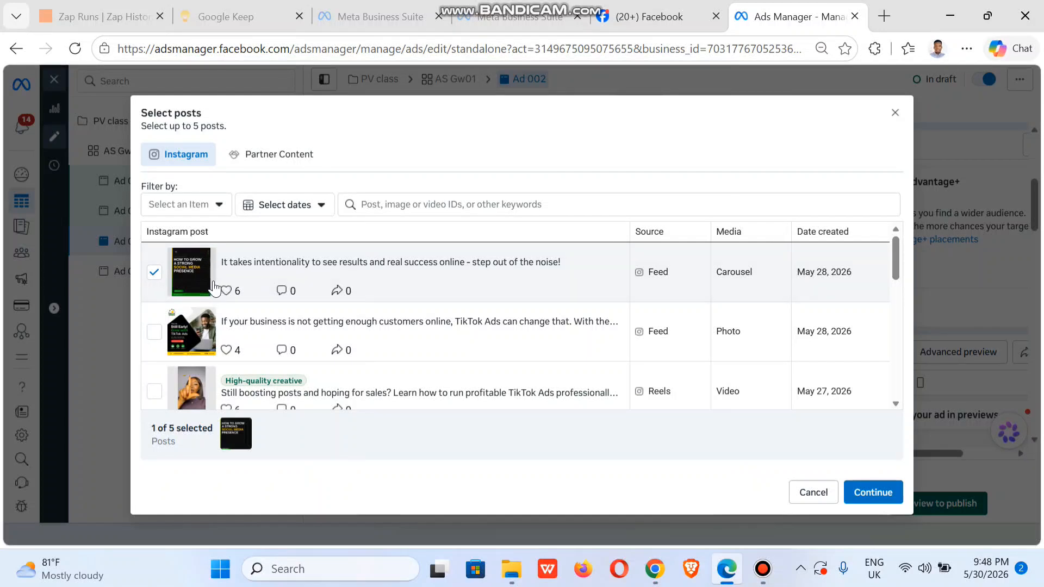
pyautogui.click(154, 271)
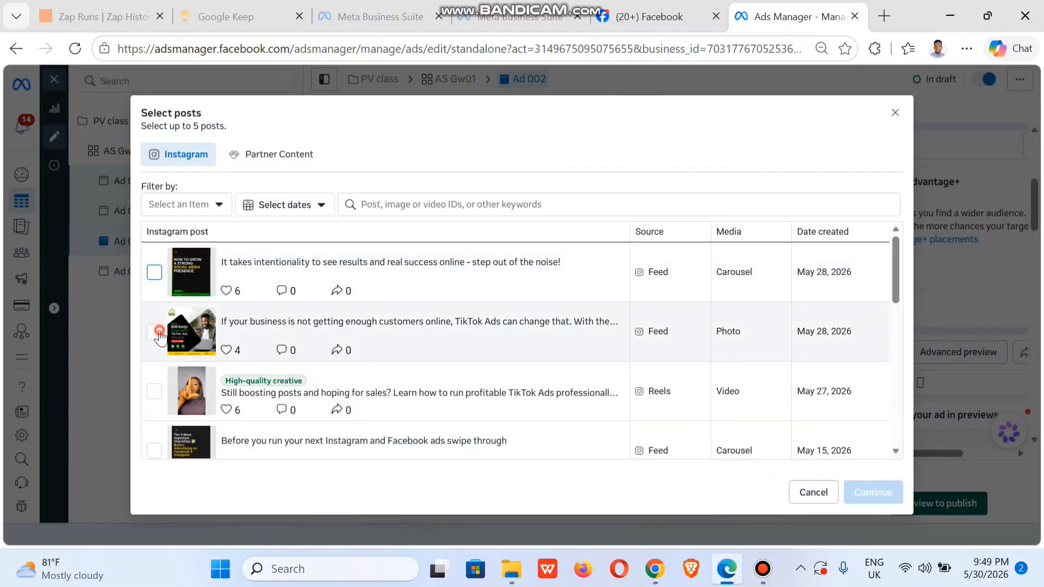
pyautogui.click(155, 331)
pyautogui.click(155, 331)
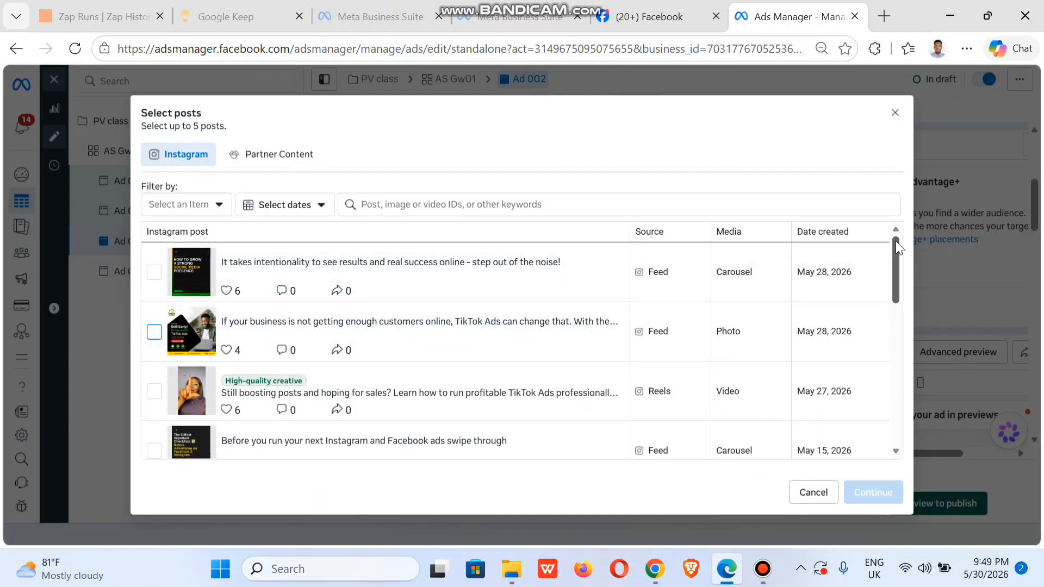
pyautogui.moveTo(889, 275); pyautogui.dragTo(902, 359)
pyautogui.click(154, 311)
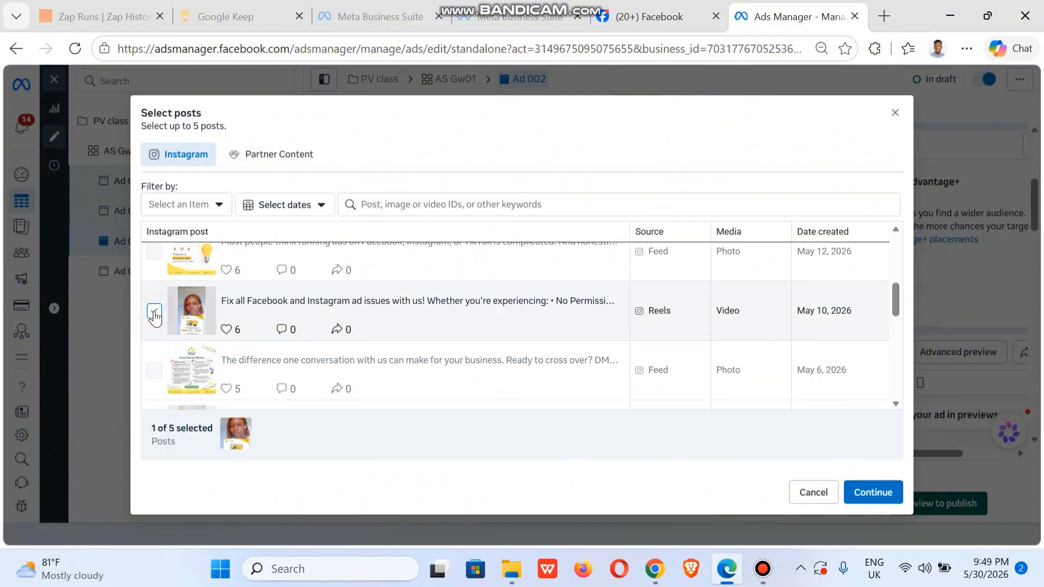
pyautogui.click(872, 492)
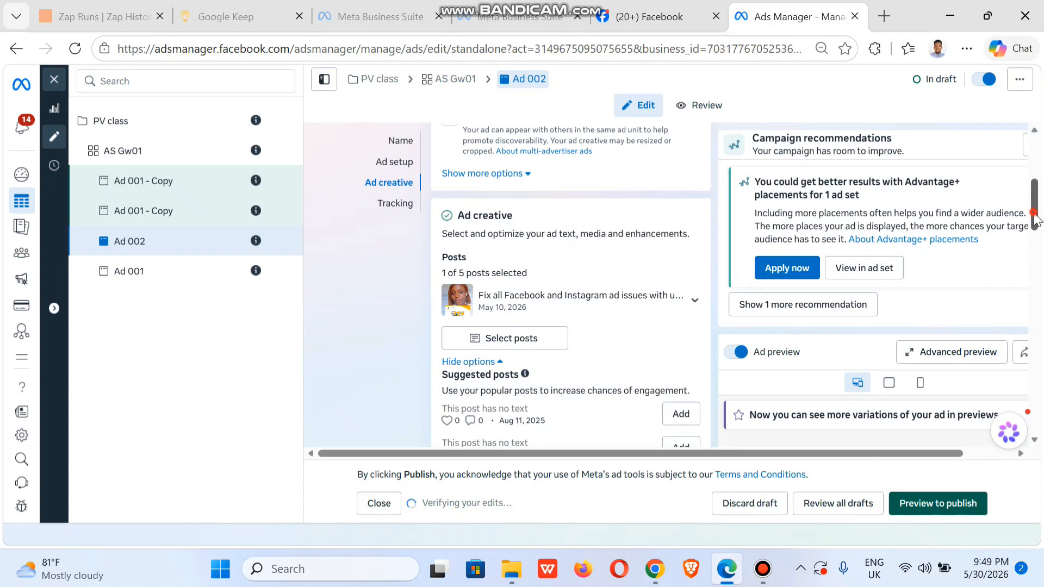
pyautogui.moveTo(1036, 229); pyautogui.dragTo(1042, 349)
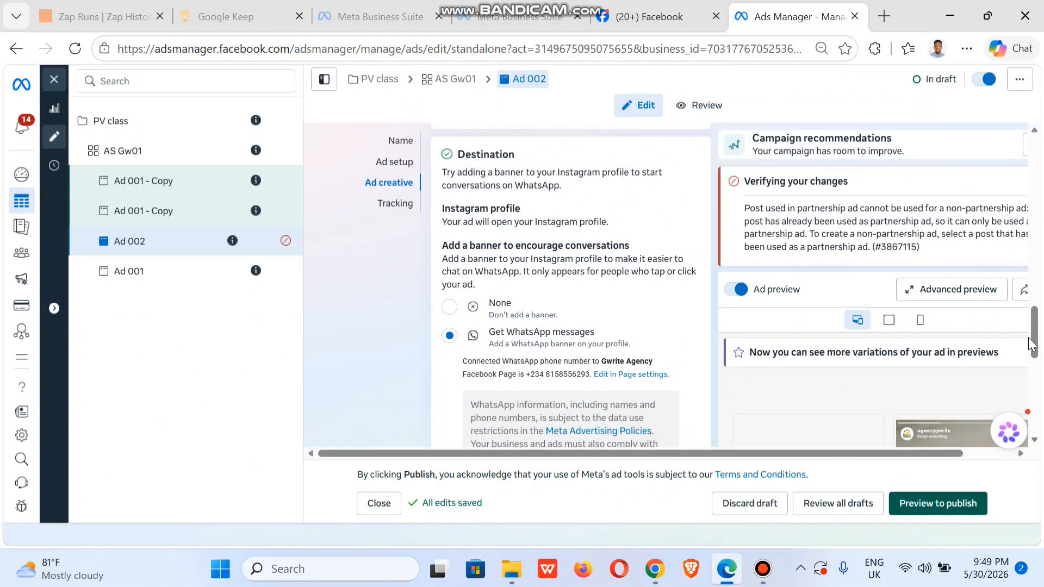
pyautogui.moveTo(1036, 351); pyautogui.dragTo(1035, 164)
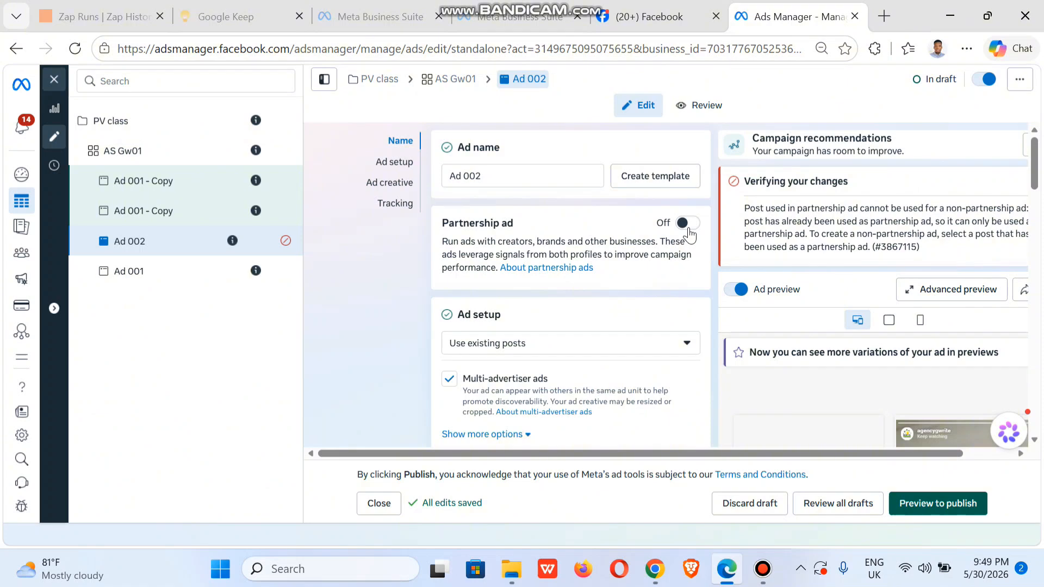
# - Make the May 27, 2026 reel about running profitable TikTok Ads the only selected Instagram post for Ad 002
pyautogui.scroll(-5, 1032, 183)
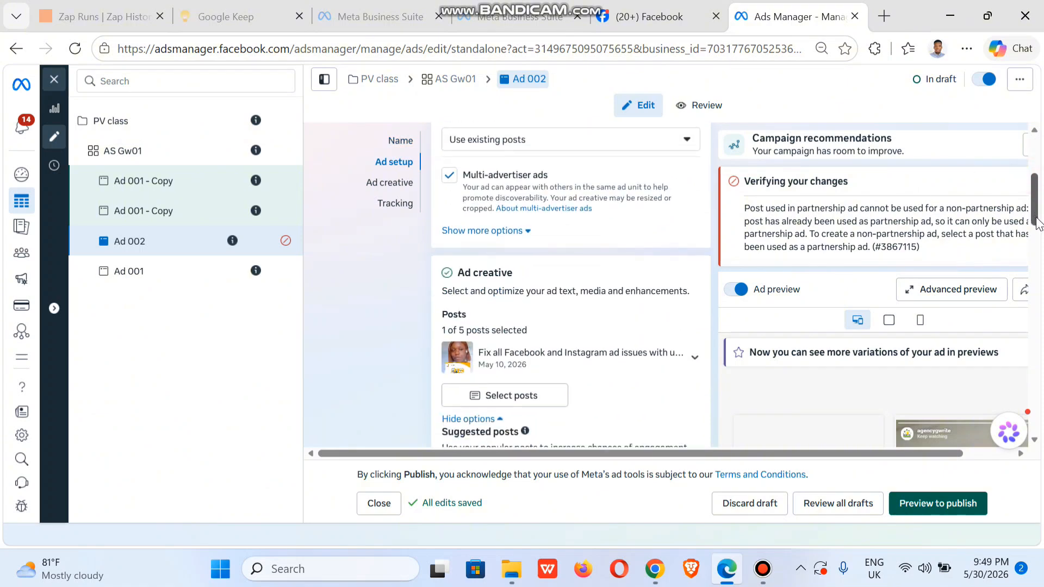
pyautogui.doubleClick(480, 266)
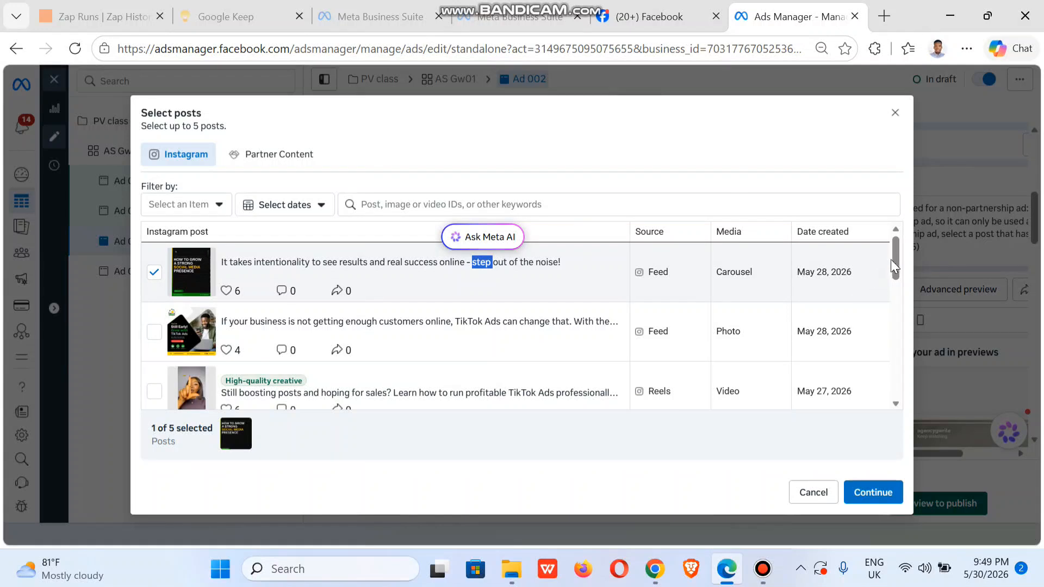
pyautogui.moveTo(896, 272)
pyautogui.mouseDown()
pyautogui.moveTo(899, 289)
pyautogui.moveTo(895, 280)
pyautogui.mouseUp()
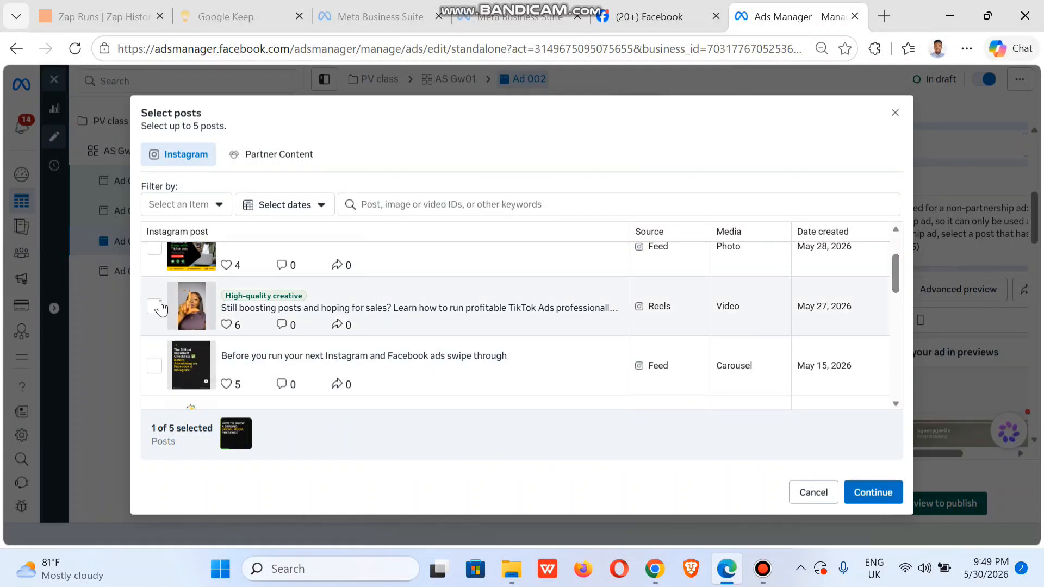
pyautogui.click(160, 307)
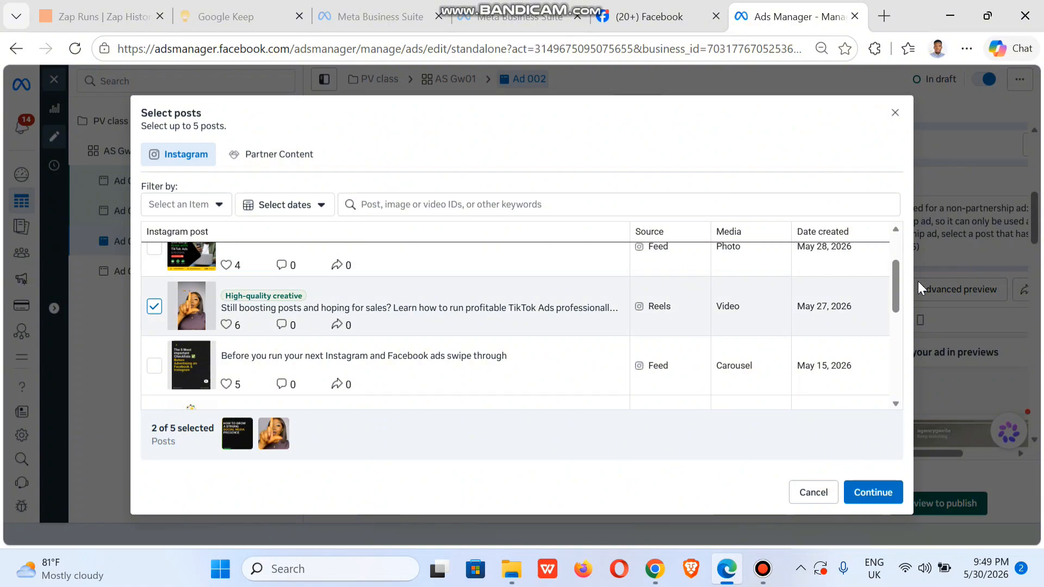
pyautogui.moveTo(896, 288); pyautogui.dragTo(900, 328)
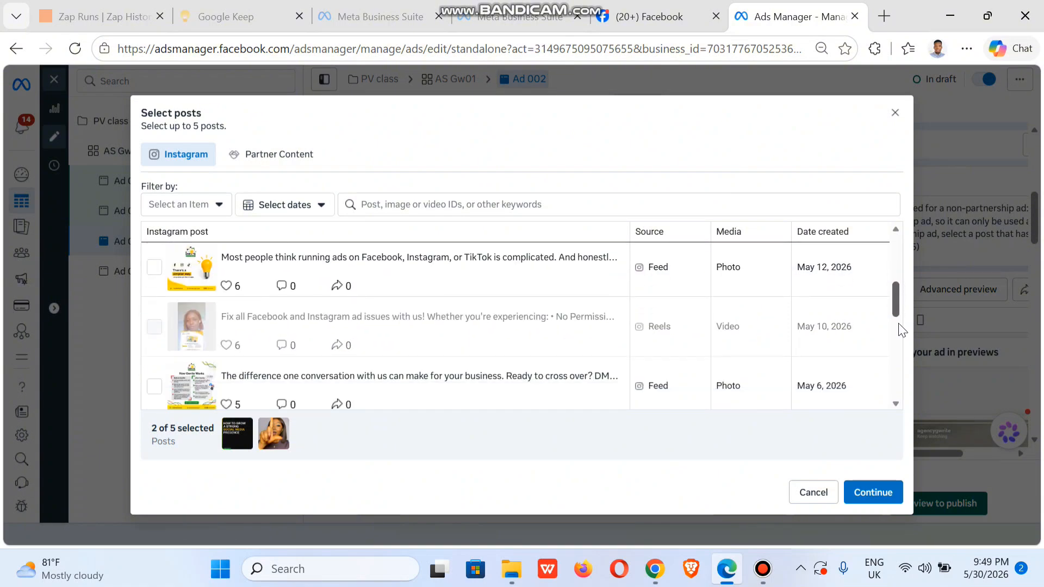
pyautogui.click(236, 437)
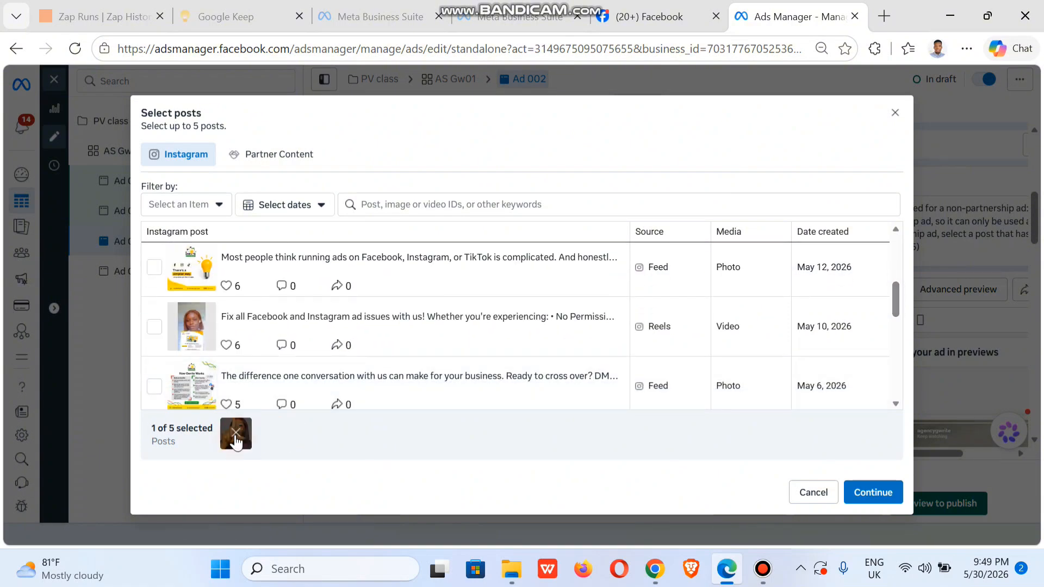
pyautogui.click(874, 493)
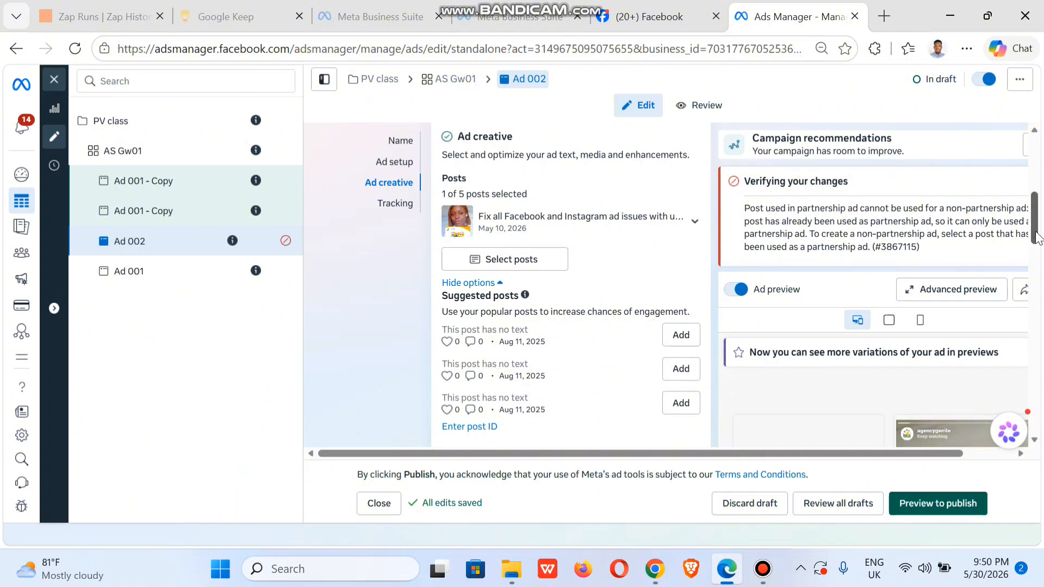
# - Check Ad 002's destination, tracking and previews, publish the ad and dismiss the publishing notification
pyautogui.moveTo(1039, 259); pyautogui.dragTo(1041, 372)
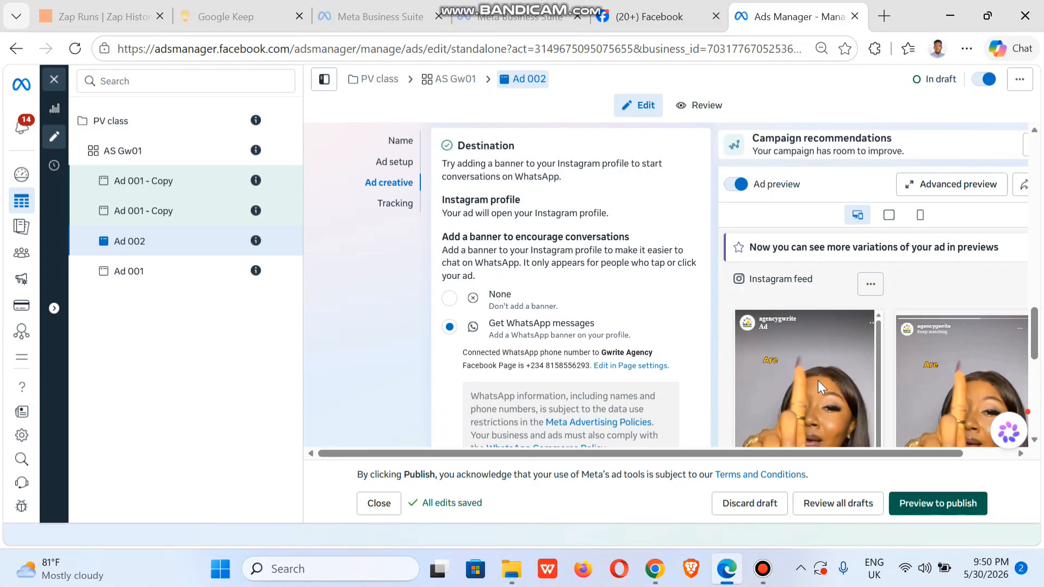
pyautogui.moveTo(1035, 338); pyautogui.dragTo(1034, 433)
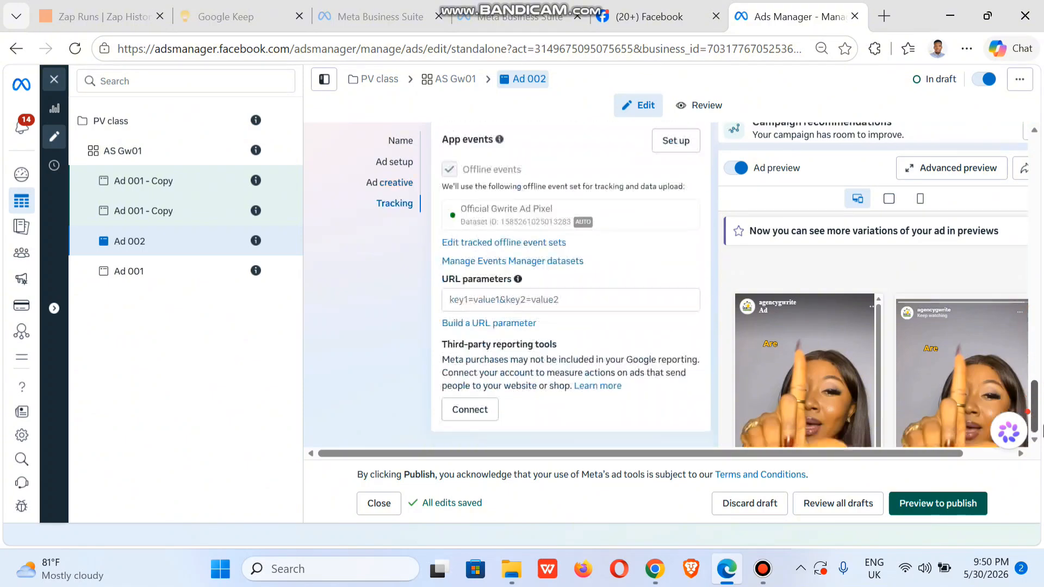
pyautogui.click(931, 509)
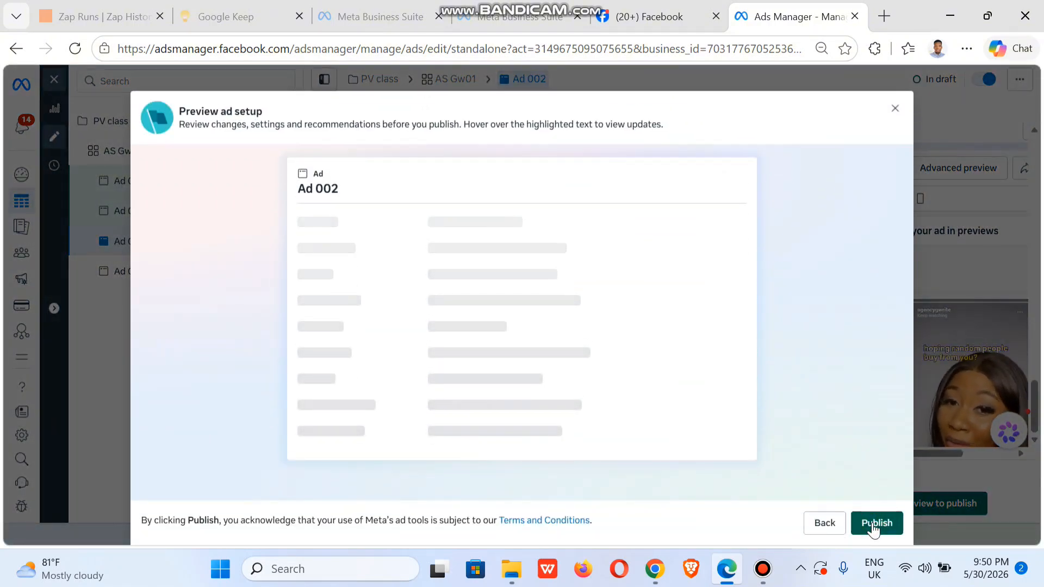
pyautogui.click(874, 526)
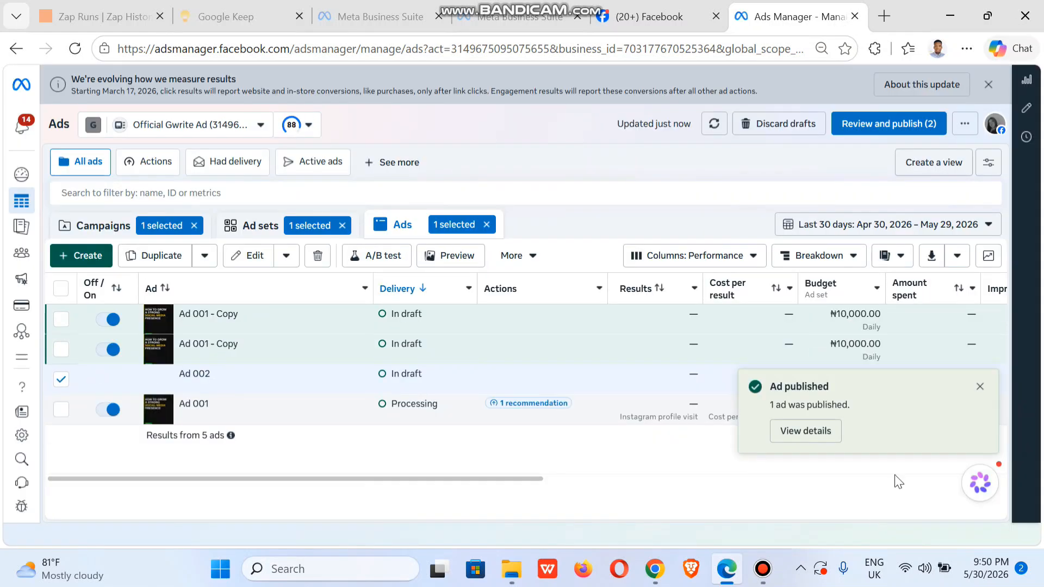
pyautogui.click(980, 388)
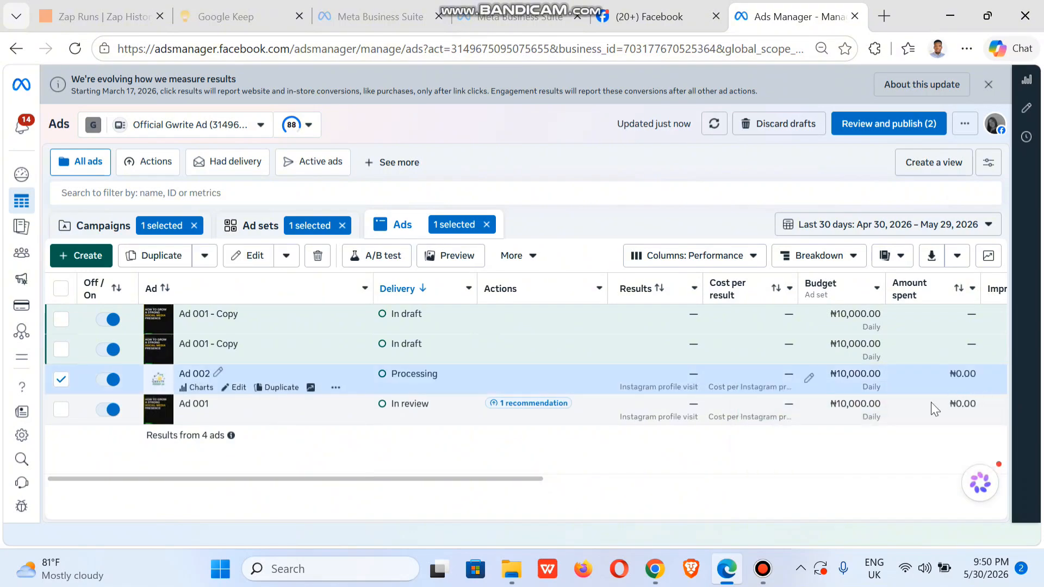
# - Reopen the ad editor and rename the first "Ad 001 - Copy" under AS Gw01 as "Ad 003"
pyautogui.click(1024, 115)
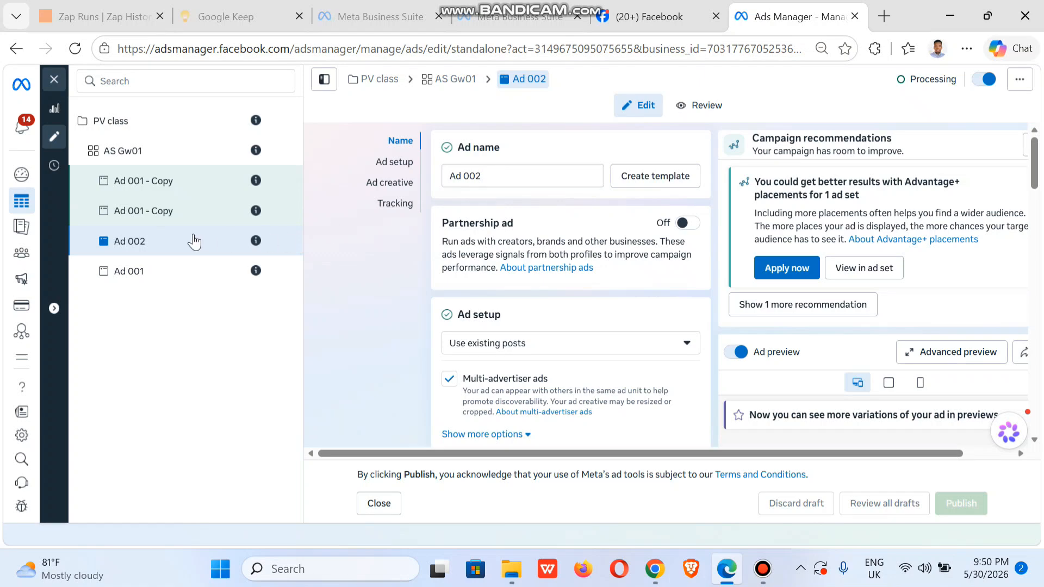
pyautogui.click(156, 217)
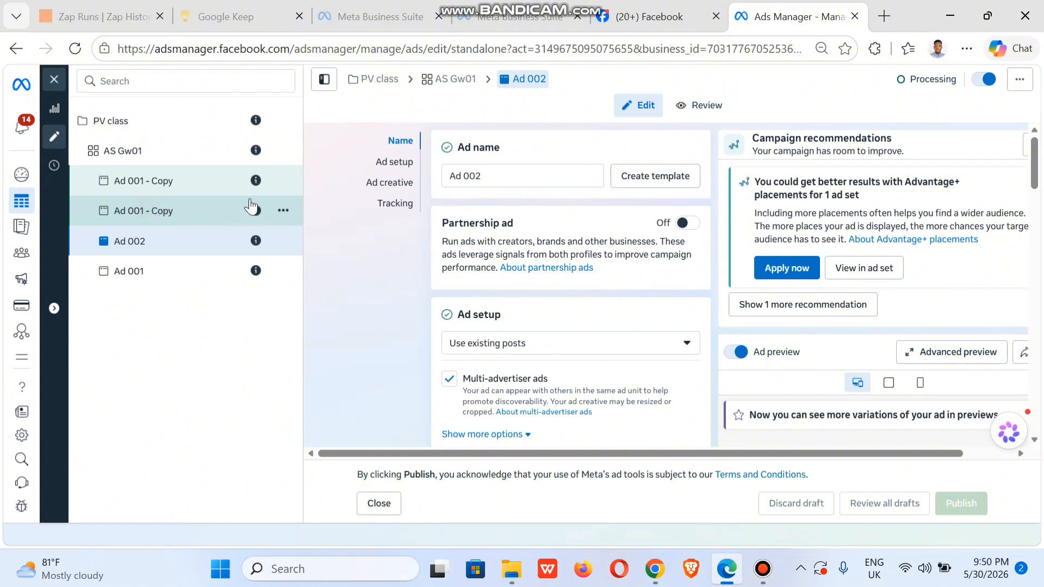
pyautogui.click(203, 187)
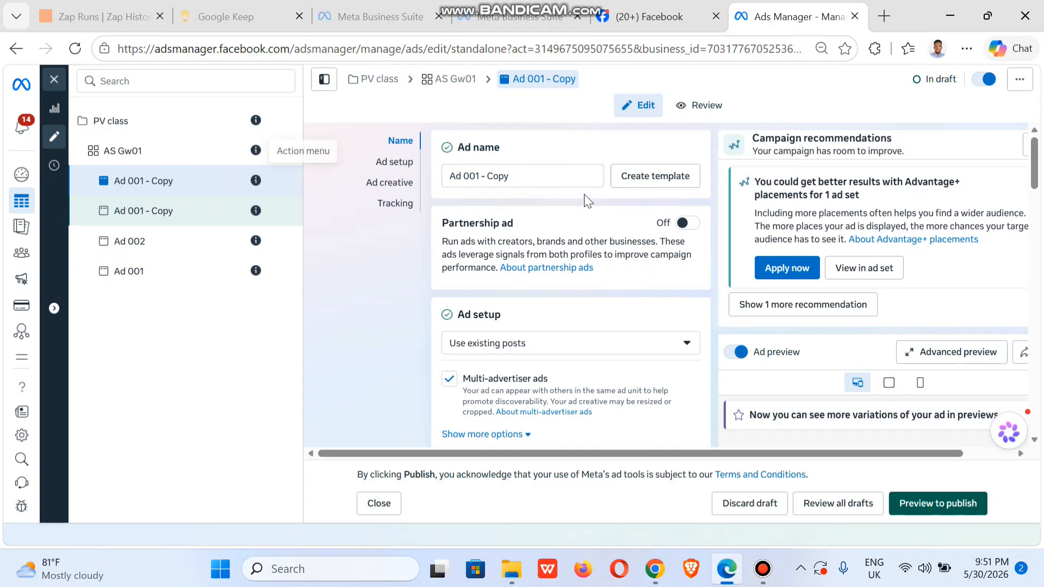
pyautogui.click(533, 174)
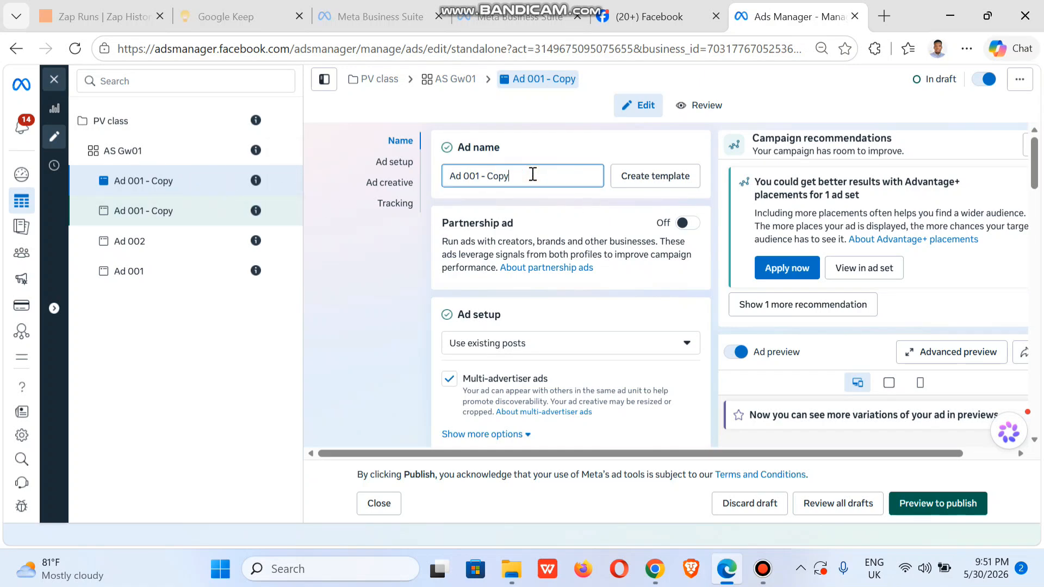
pyautogui.press('BackSpace')
pyautogui.press('BackSpace')
pyautogui.press('BackSpace')
pyautogui.press('BackSpace')
pyautogui.press('BackSpace')
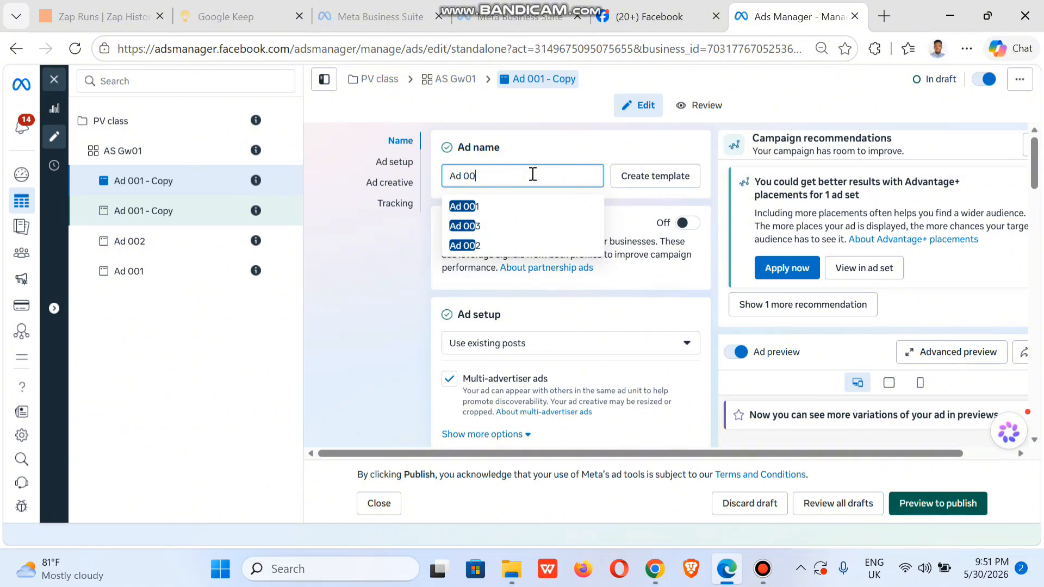
pyautogui.write('3')
pyautogui.click(361, 279)
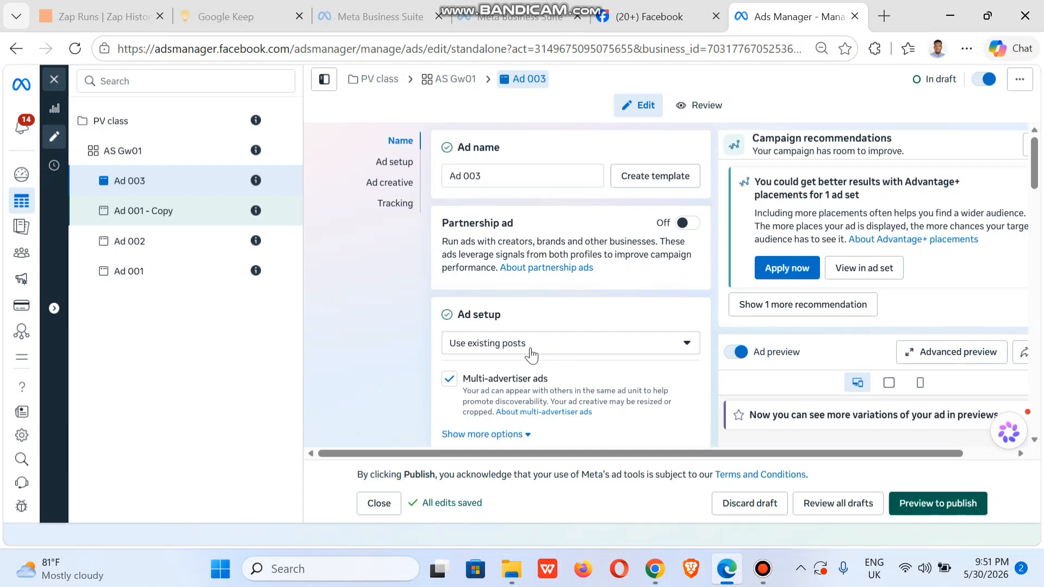
# - Switch Ad 003's setup from existing posts to Create ad and start setting up an image ad creative
pyautogui.click(530, 351)
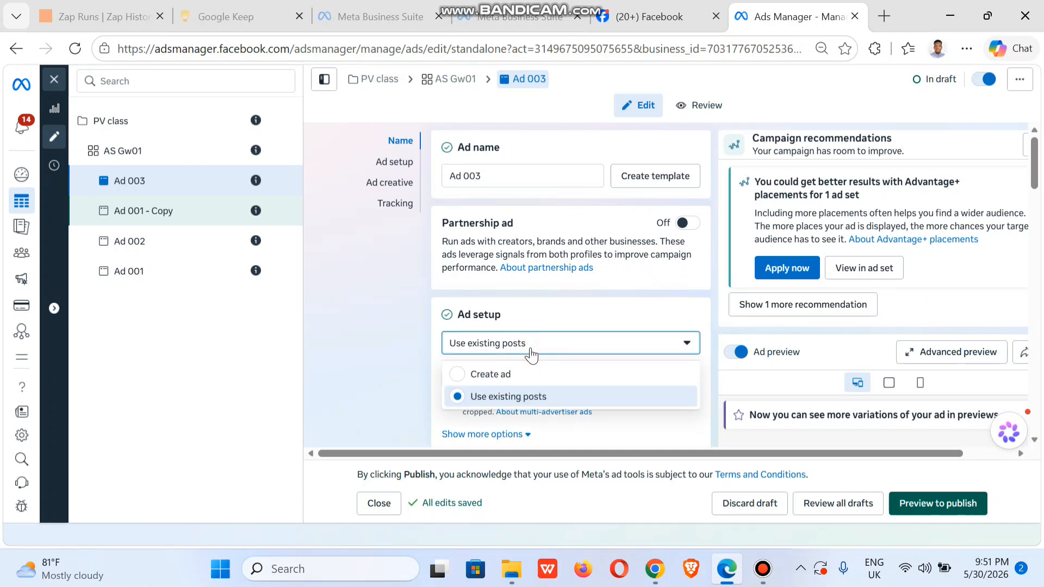
pyautogui.click(483, 372)
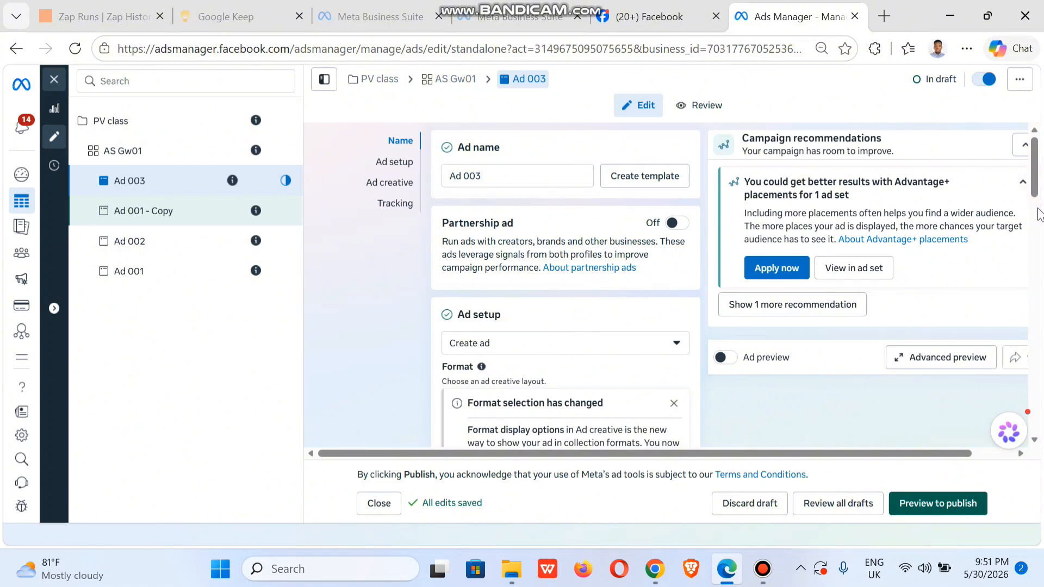
pyautogui.moveTo(1032, 188); pyautogui.dragTo(1030, 245)
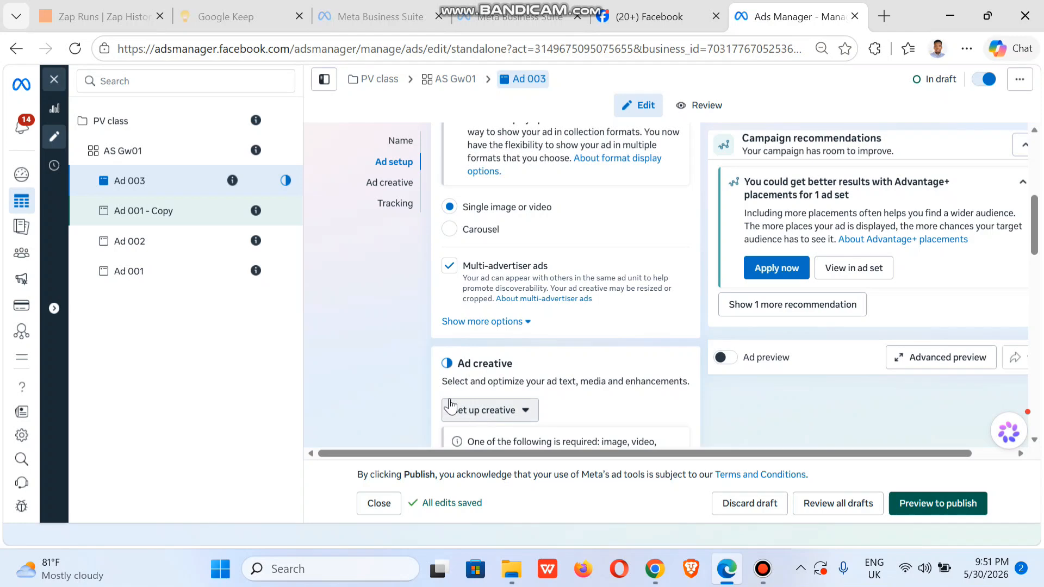
pyautogui.click(506, 414)
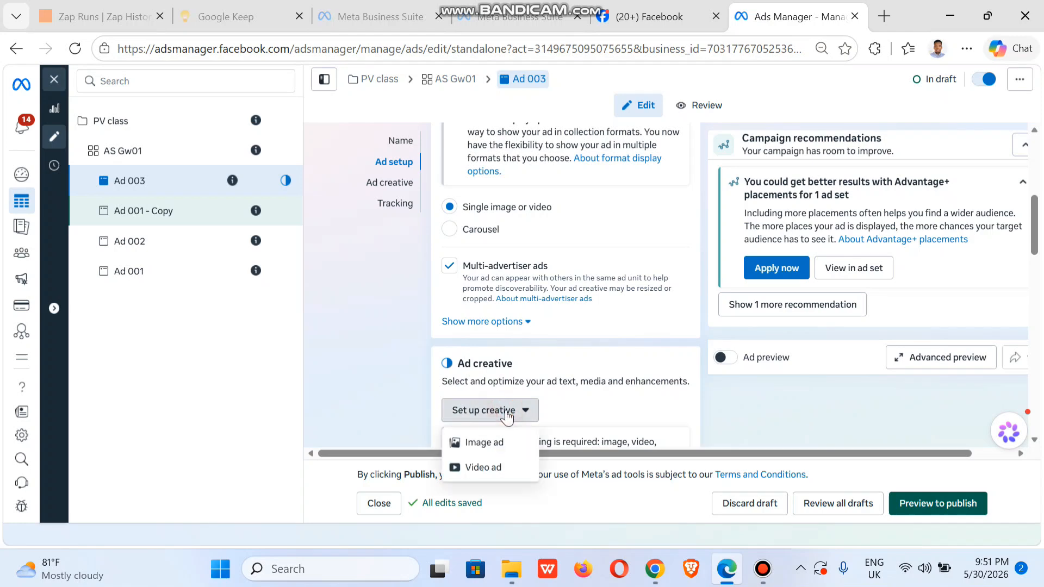
pyautogui.click(489, 443)
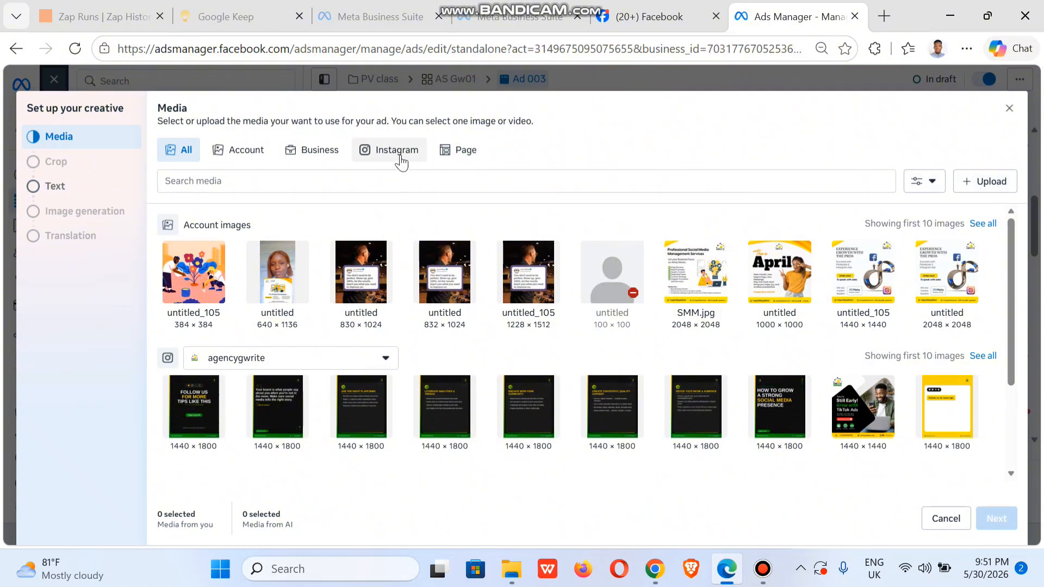
# - Upload the image "cac" from the Gwrite Fliers folder to the ad's media library
pyautogui.click(985, 186)
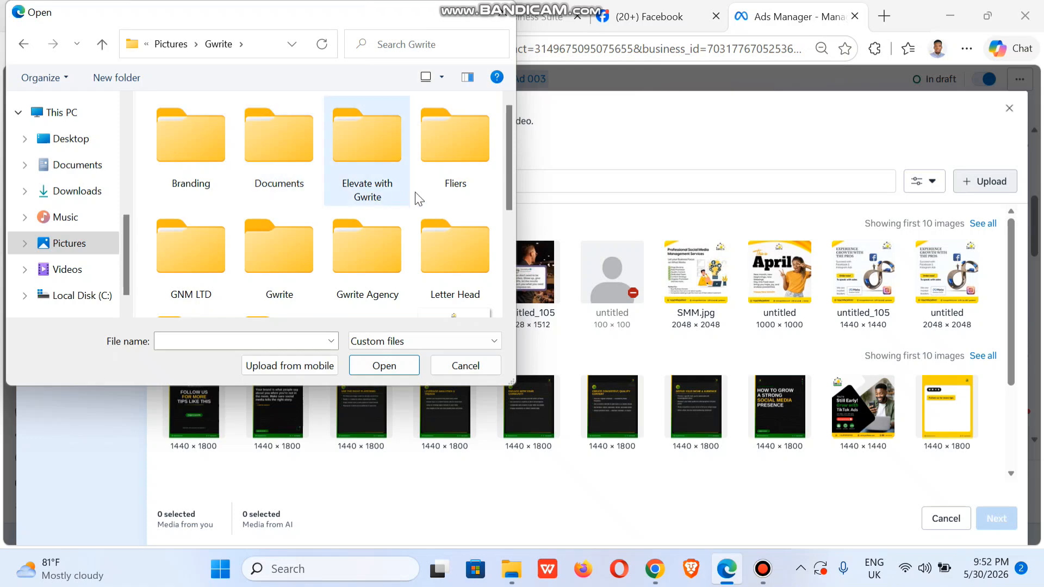
pyautogui.doubleClick(449, 182)
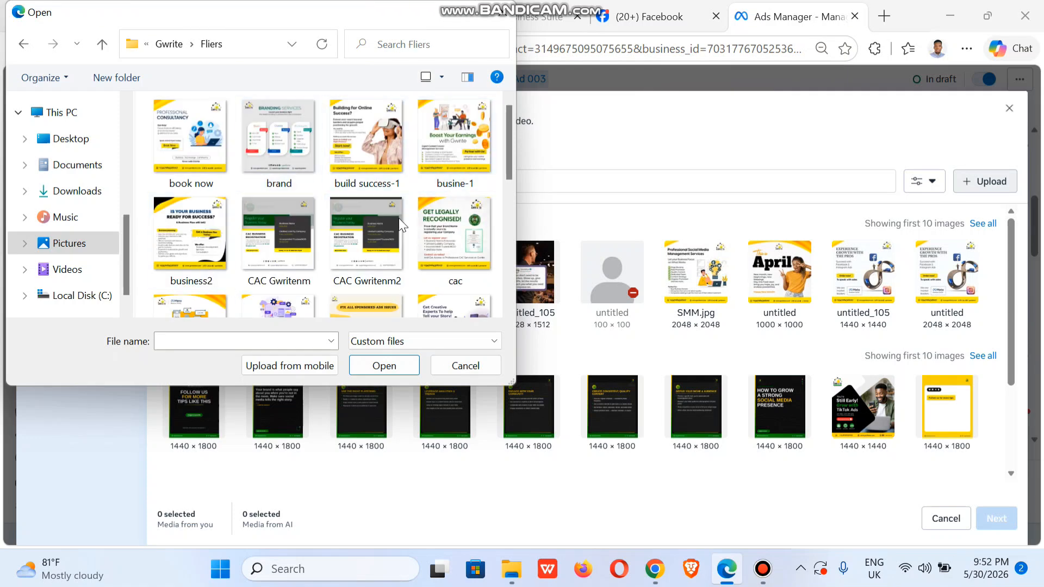
pyautogui.click(440, 234)
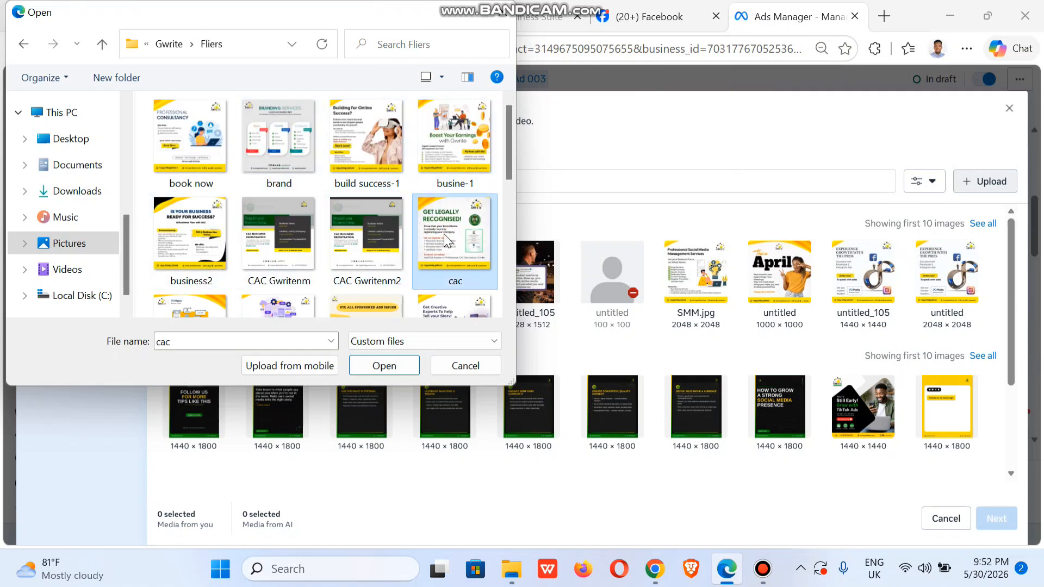
pyautogui.click(384, 365)
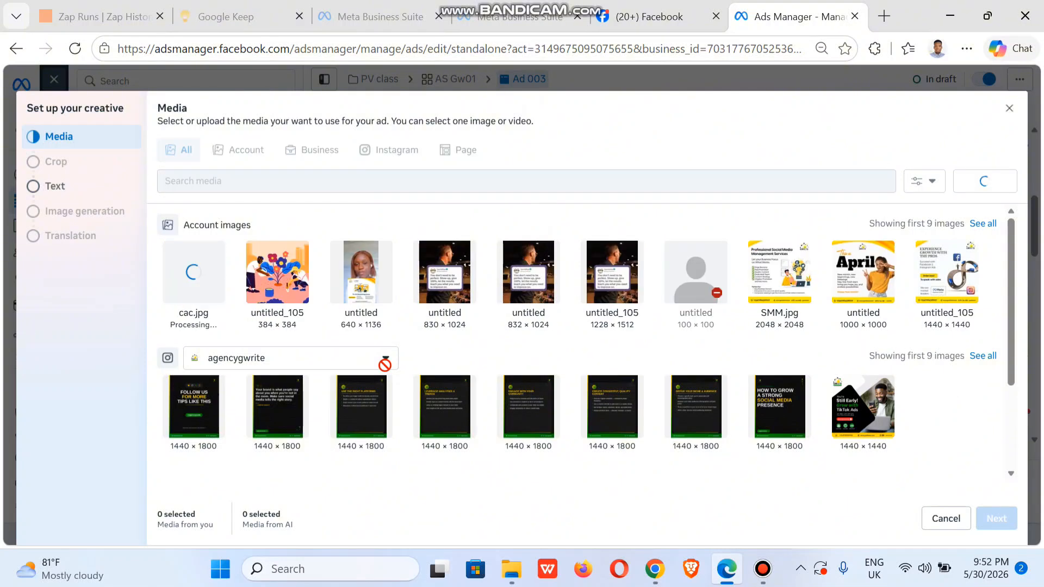
# - Choose the uploaded cac.jpg image as Ad 003's media and continue to the creative's text stage
pyautogui.click(201, 293)
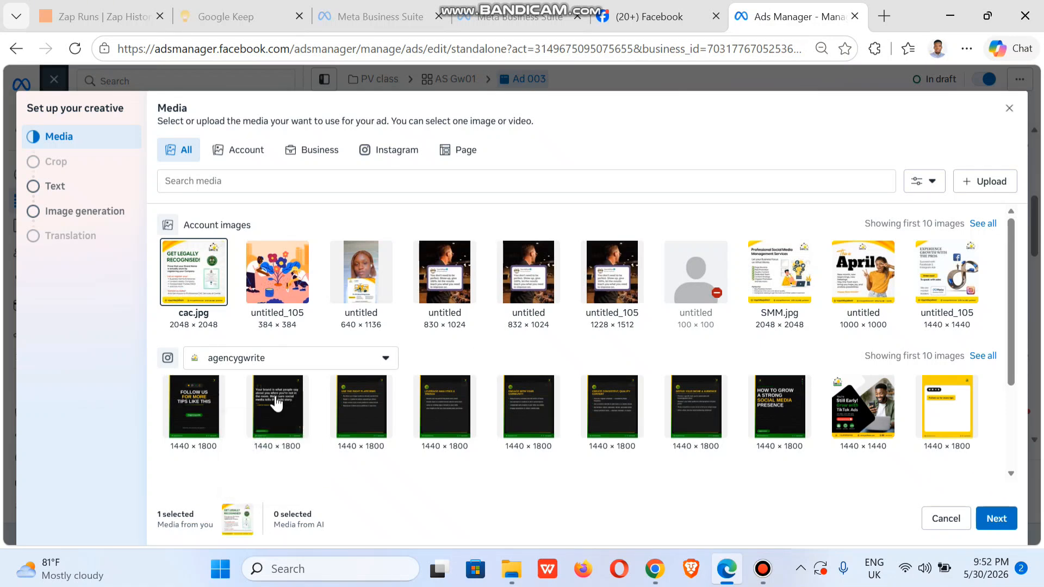
pyautogui.moveTo(173, 298)
pyautogui.click(994, 522)
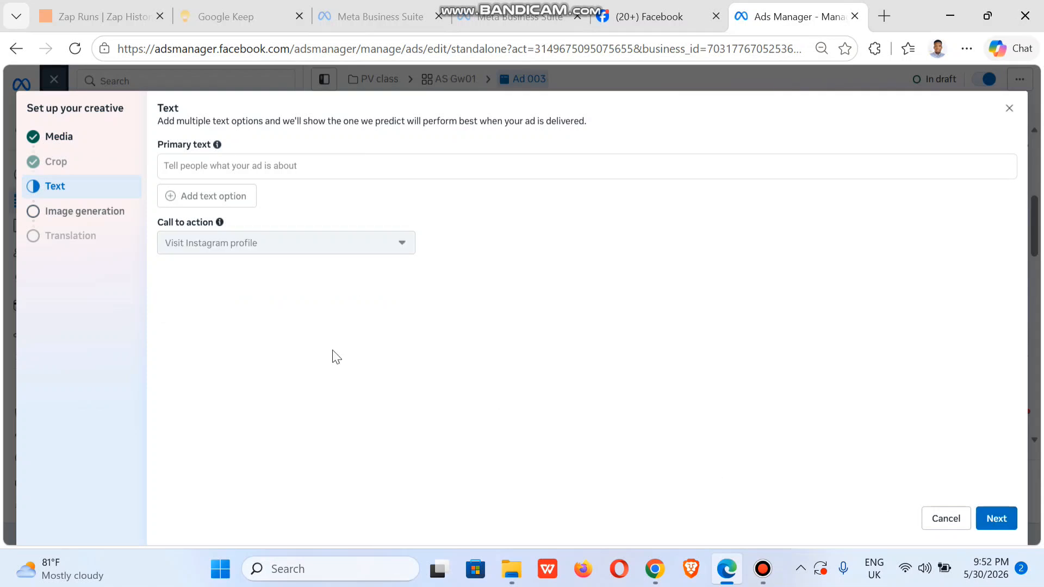
# - Enter "Register your business" as the primary text of the ad creative
pyautogui.click(223, 174)
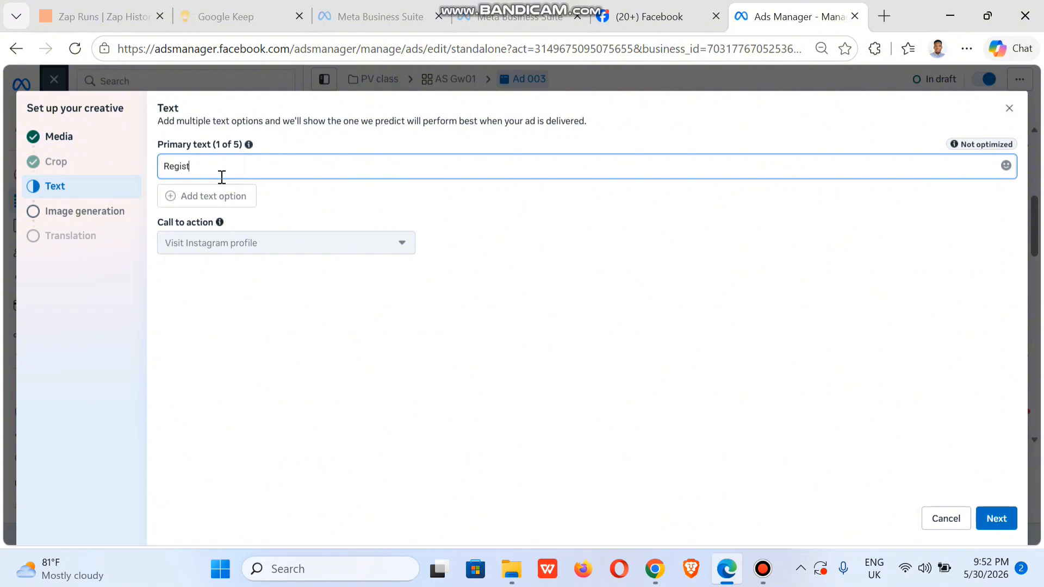
pyautogui.write('Register you')
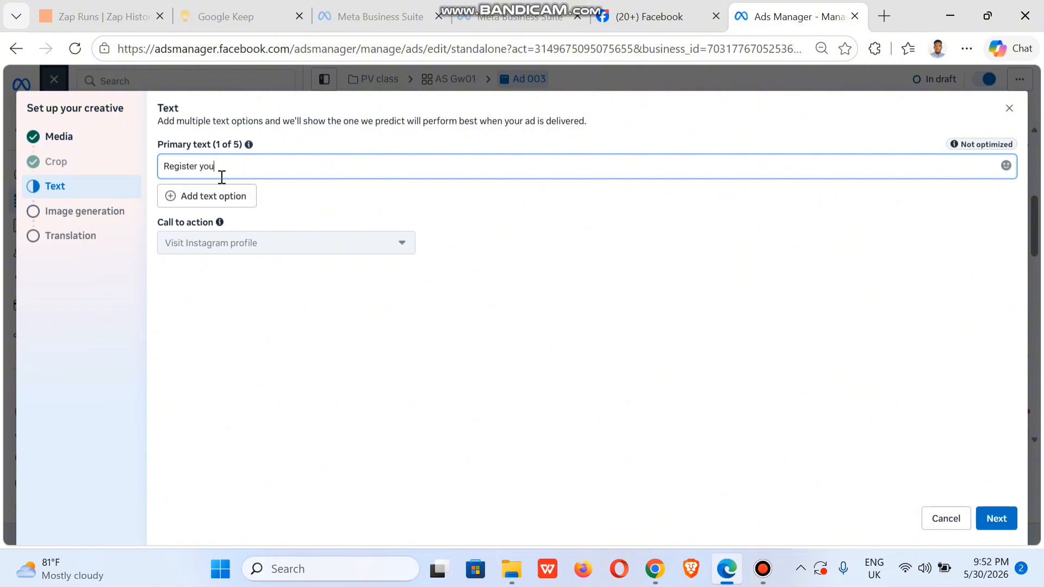
pyautogui.write('r business')
pyautogui.click(555, 284)
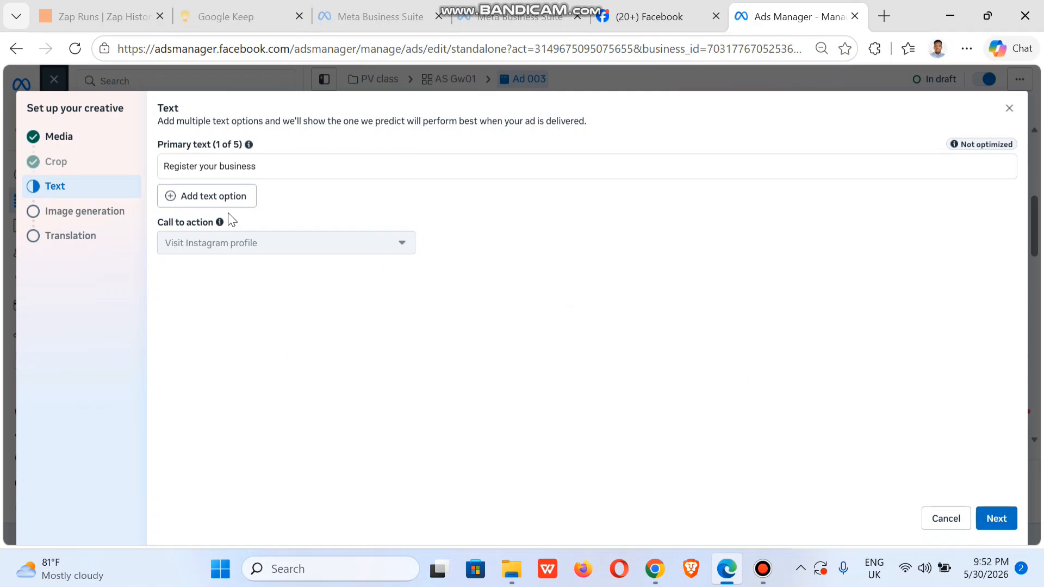
# - Finish the creative setup without adding any AI-generated images or translation languages
pyautogui.click(998, 520)
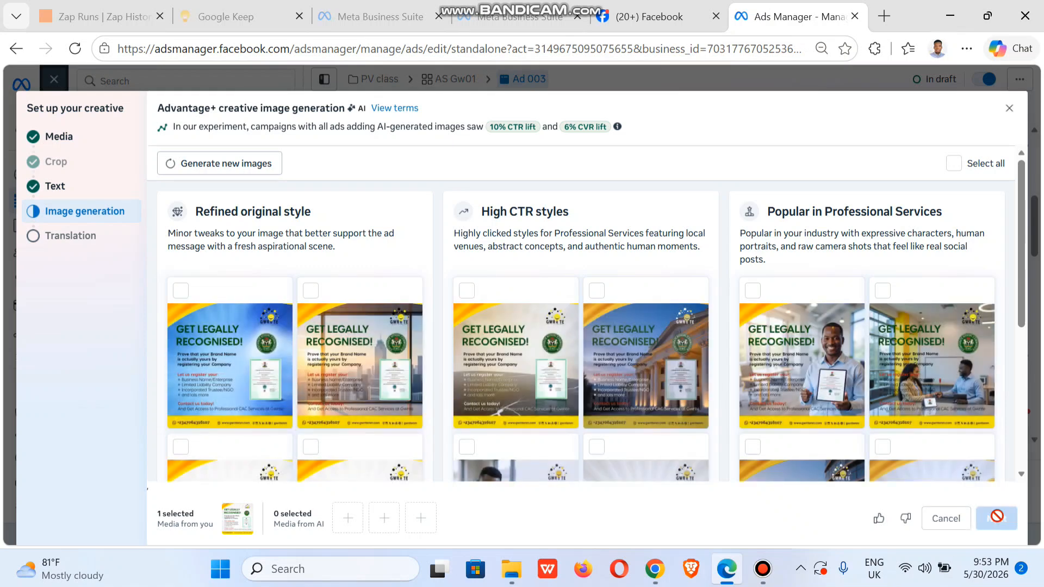
pyautogui.click(997, 517)
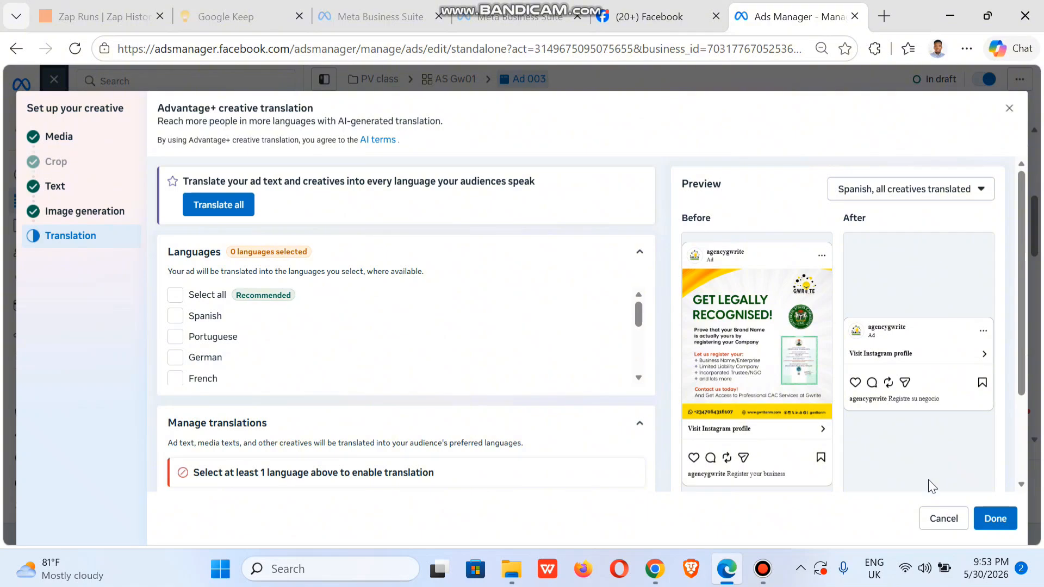
pyautogui.click(999, 519)
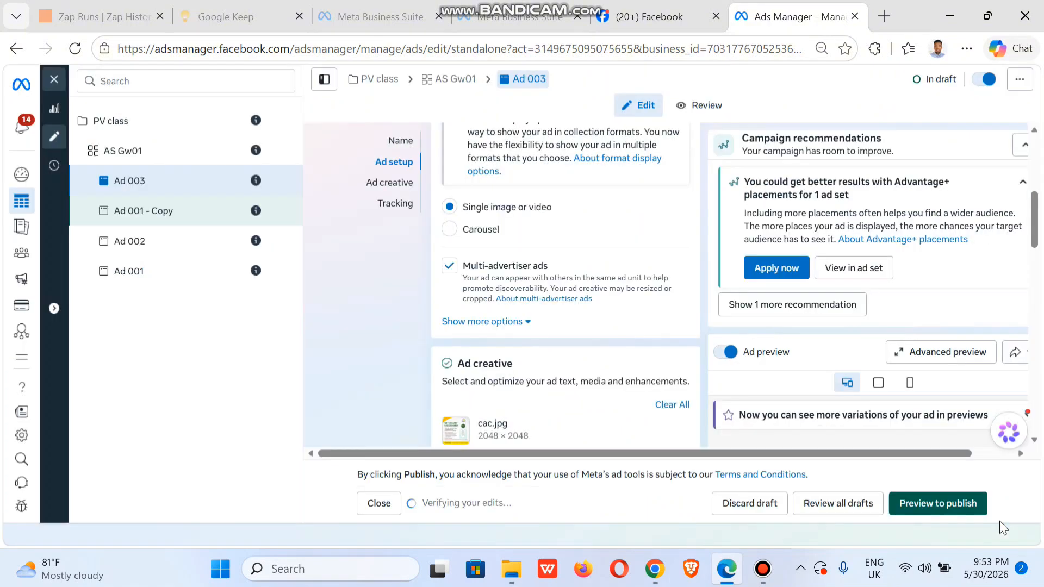
# - Check Ad 003's settings and ad previews, publish the ad and dismiss the publishing notification
pyautogui.moveTo(1037, 207); pyautogui.dragTo(1043, 355)
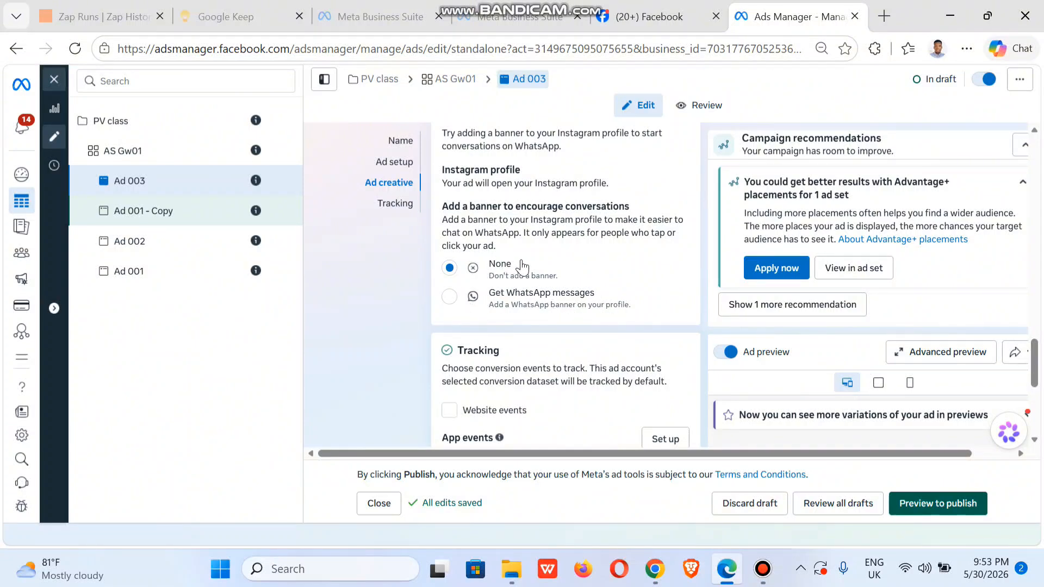
pyautogui.scroll(-5, 924, 391)
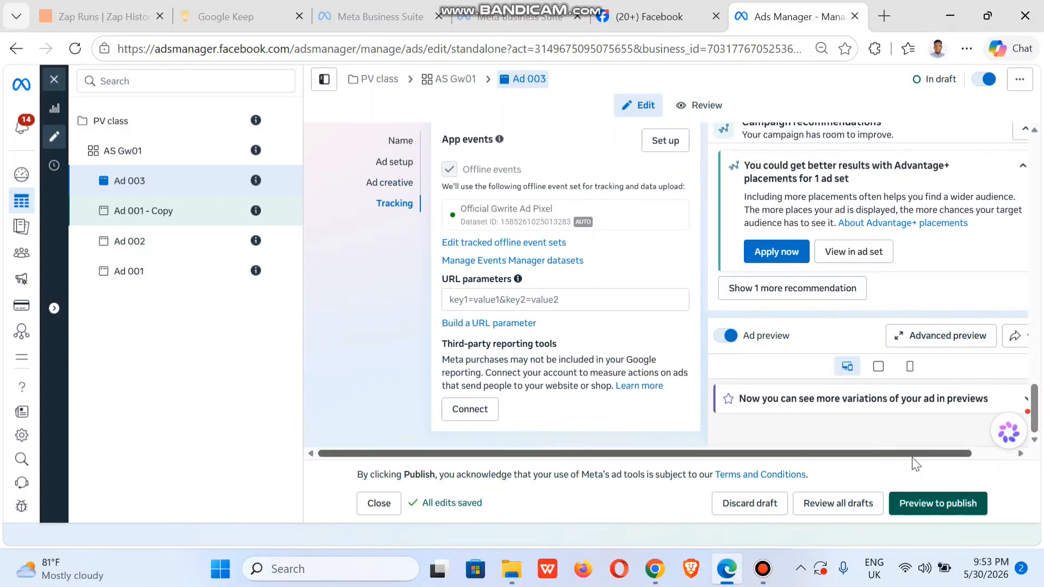
pyautogui.moveTo(915, 454); pyautogui.dragTo(973, 458)
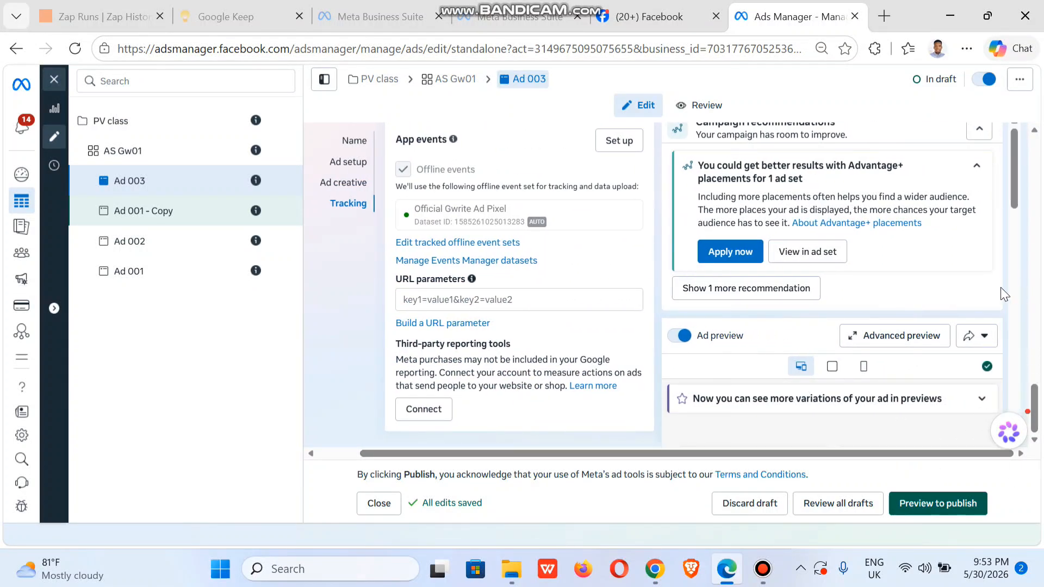
pyautogui.moveTo(1017, 201); pyautogui.dragTo(1011, 272)
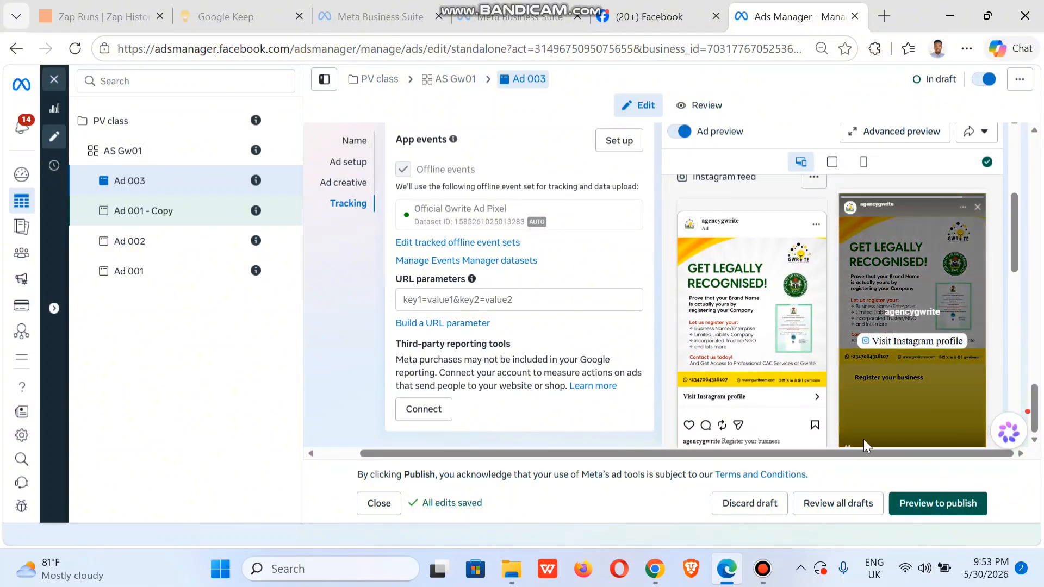
pyautogui.click(917, 505)
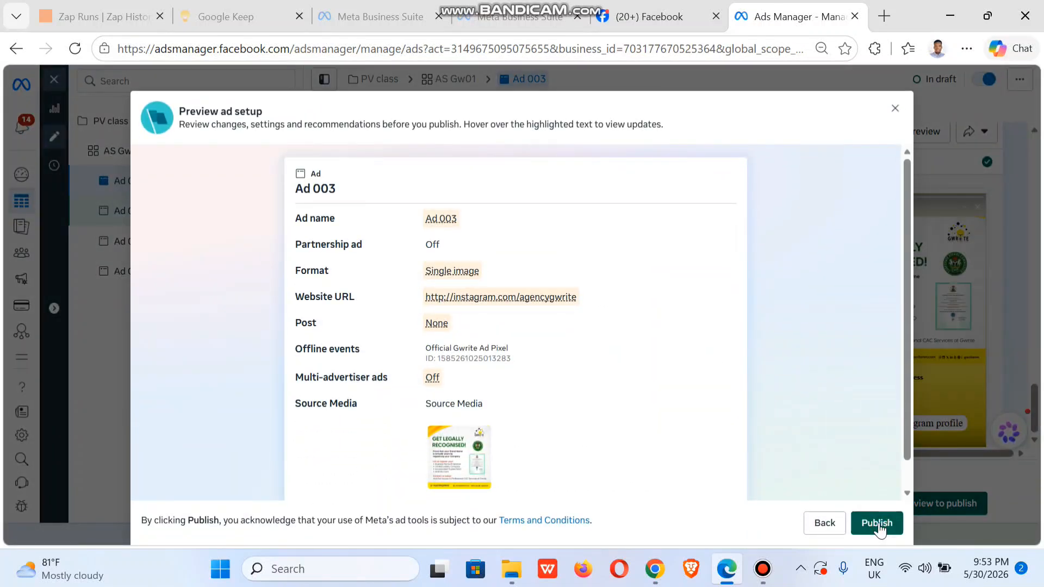
pyautogui.click(877, 524)
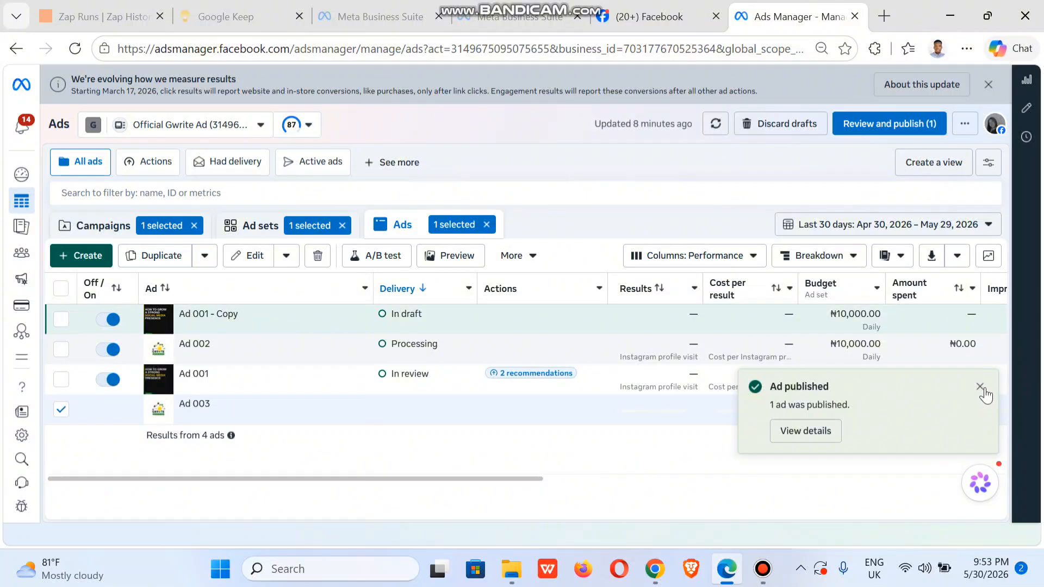
pyautogui.click(981, 387)
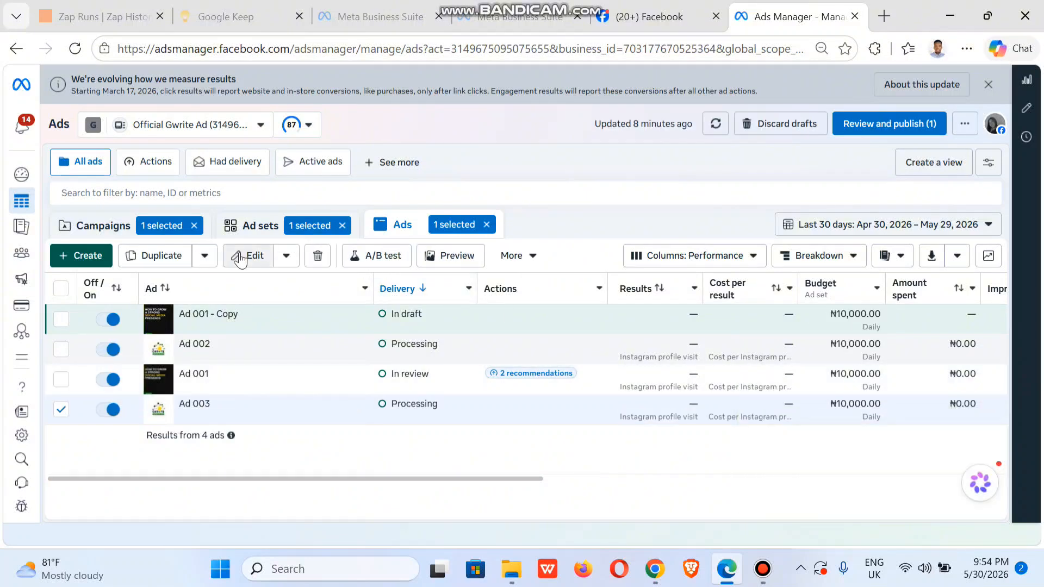
# - Reopen the ad editor and rename the remaining "Ad 001 - Copy" under AS Gw01 as "Ad 004"
pyautogui.click(241, 257)
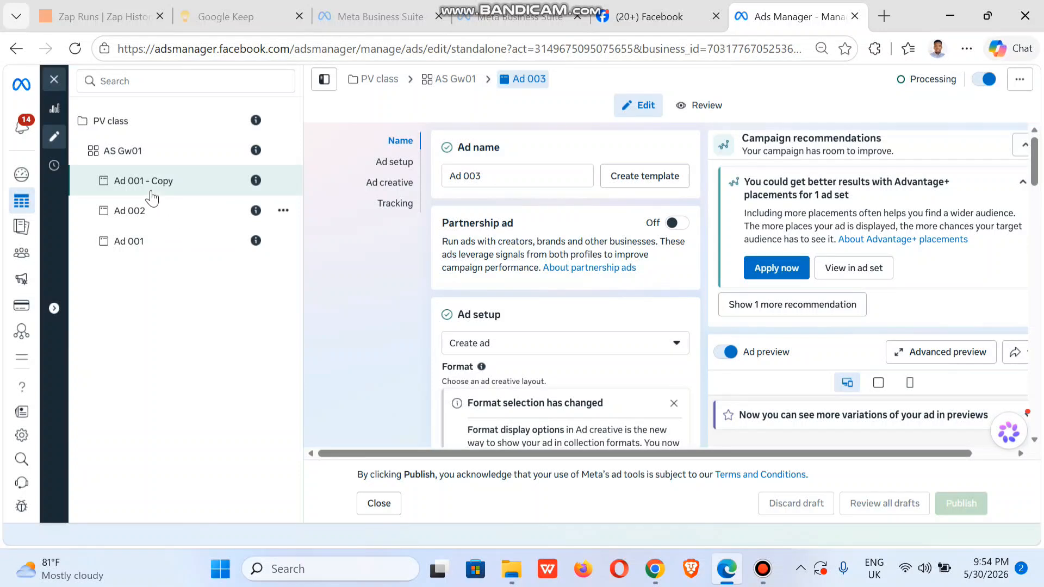
pyautogui.click(145, 189)
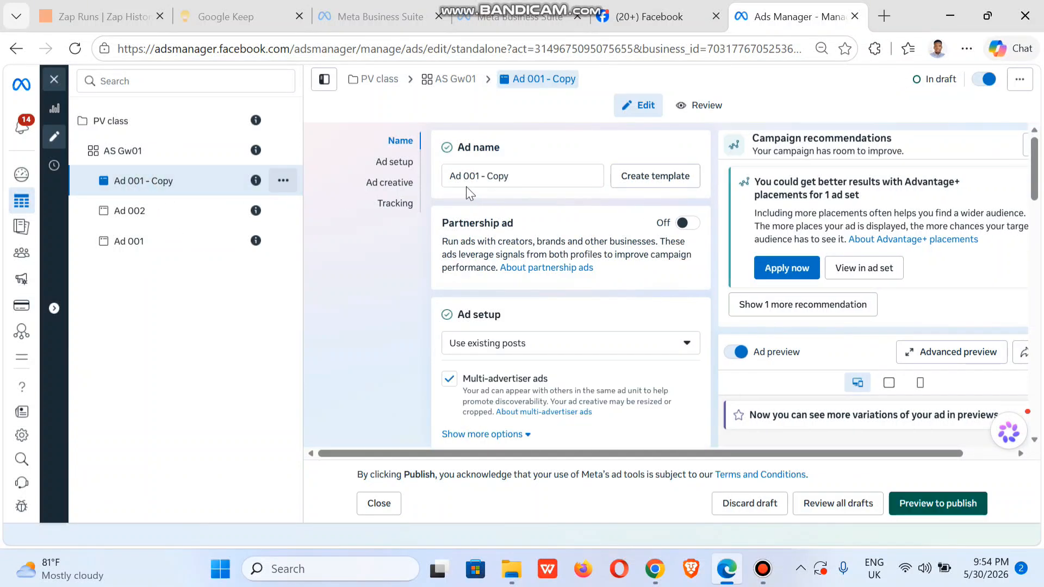
pyautogui.click(516, 176)
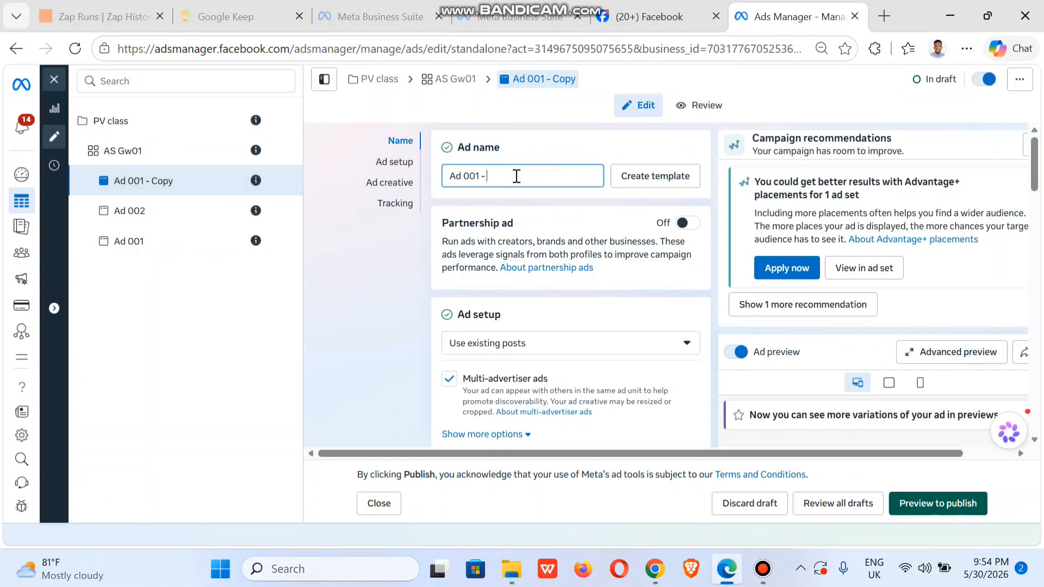
pyautogui.press('BackSpace')
pyautogui.press('BackSpace')
pyautogui.press('BackSpace')
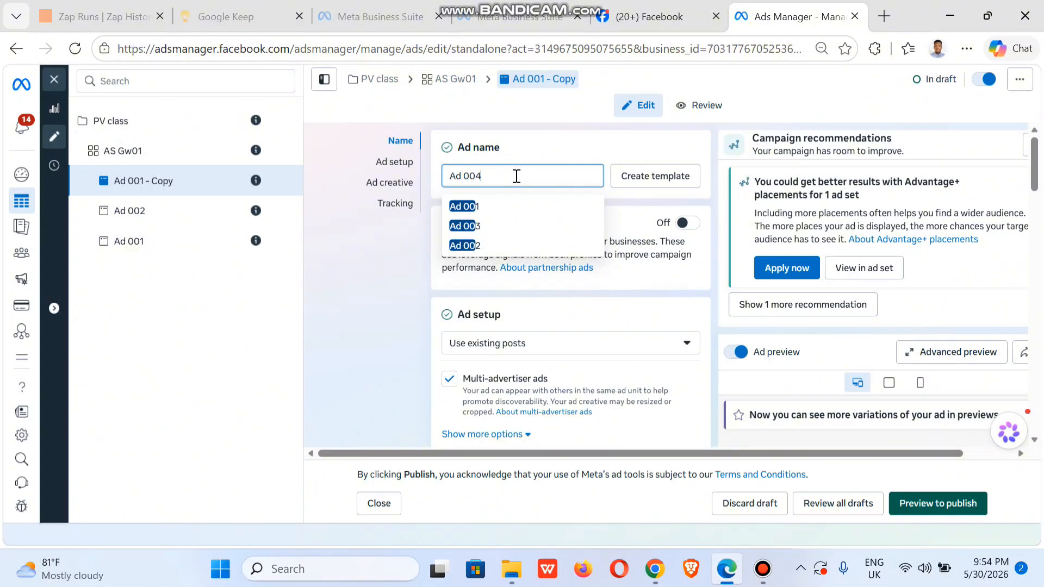
pyautogui.click(390, 313)
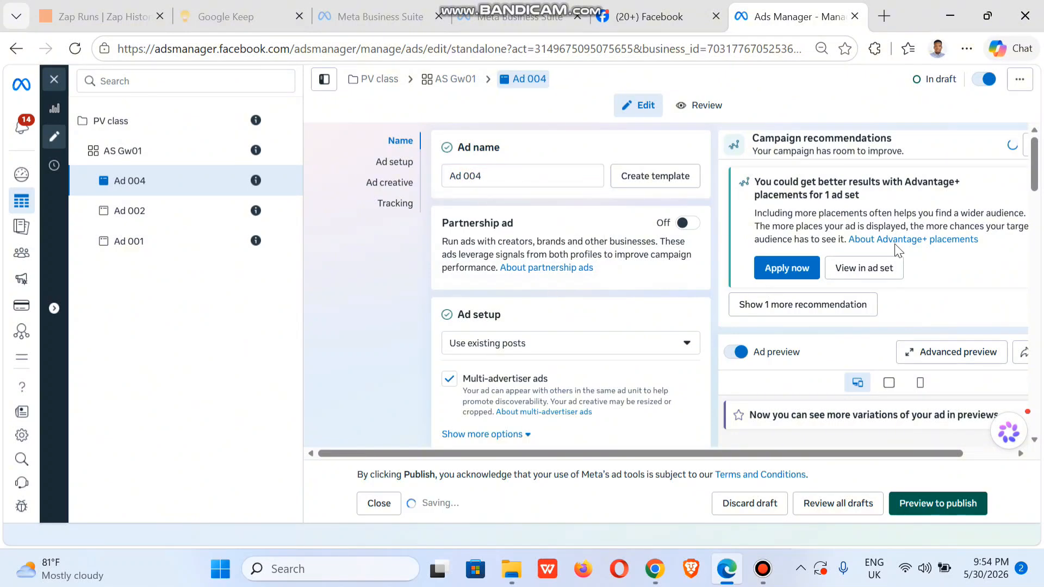
# - Try to replace Ad 004's existing post with the May 10, 2026 reel about fixing Facebook and Instagram ad issues
pyautogui.moveTo(1033, 176); pyautogui.dragTo(1041, 231)
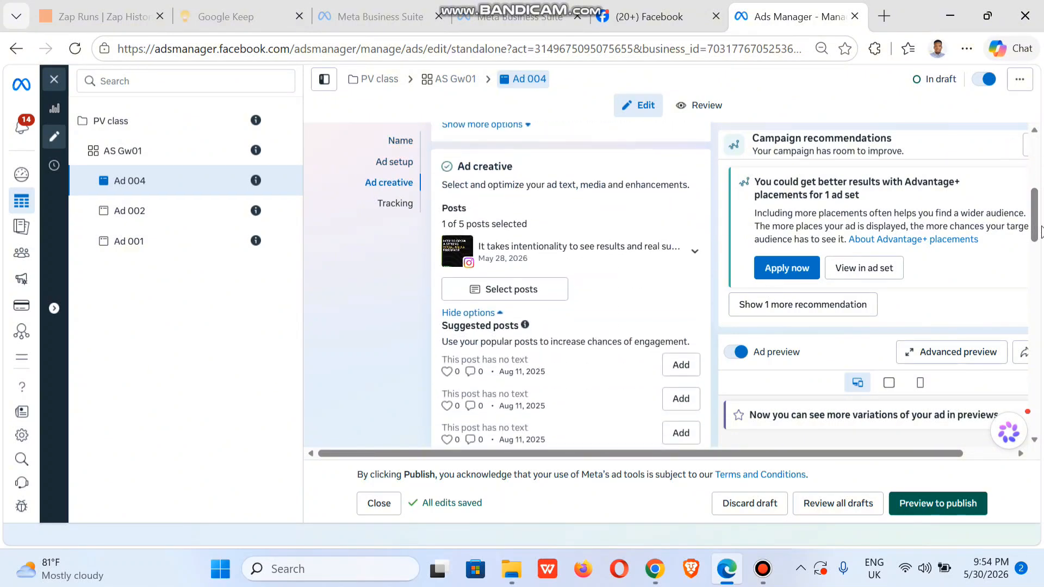
pyautogui.click(525, 289)
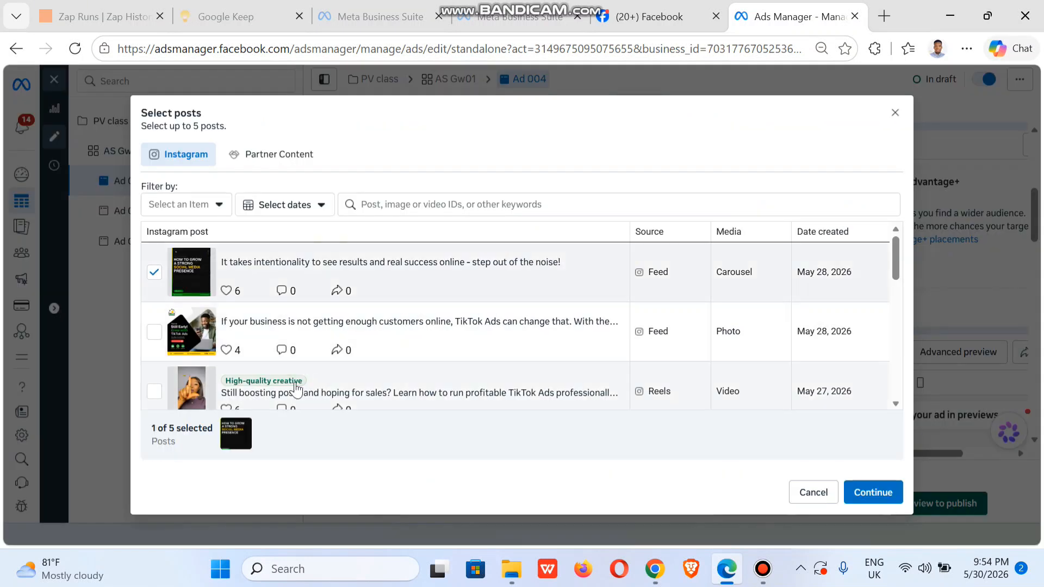
pyautogui.click(156, 270)
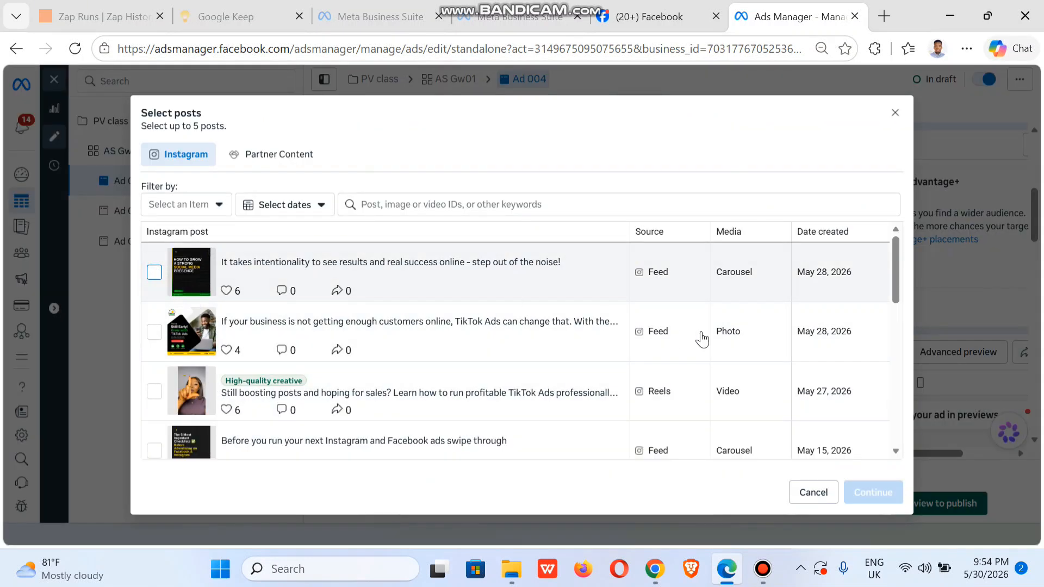
pyautogui.moveTo(895, 285); pyautogui.dragTo(904, 357)
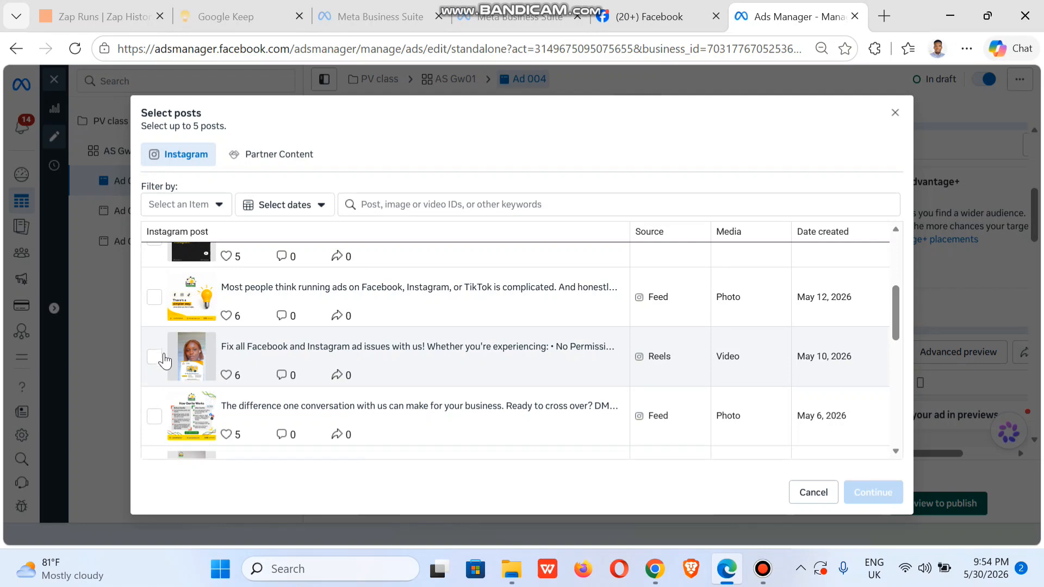
pyautogui.click(155, 358)
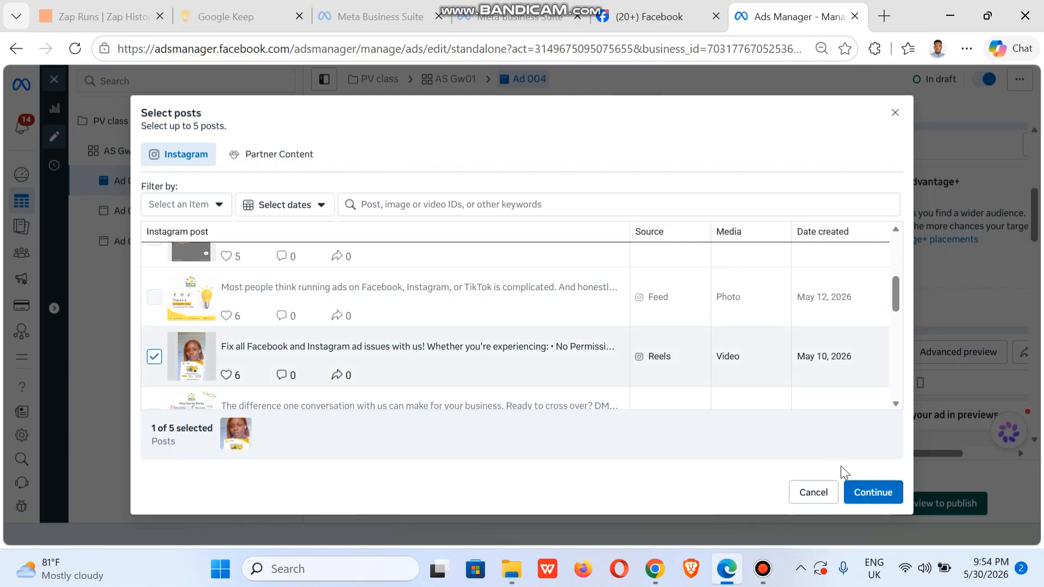
pyautogui.click(863, 489)
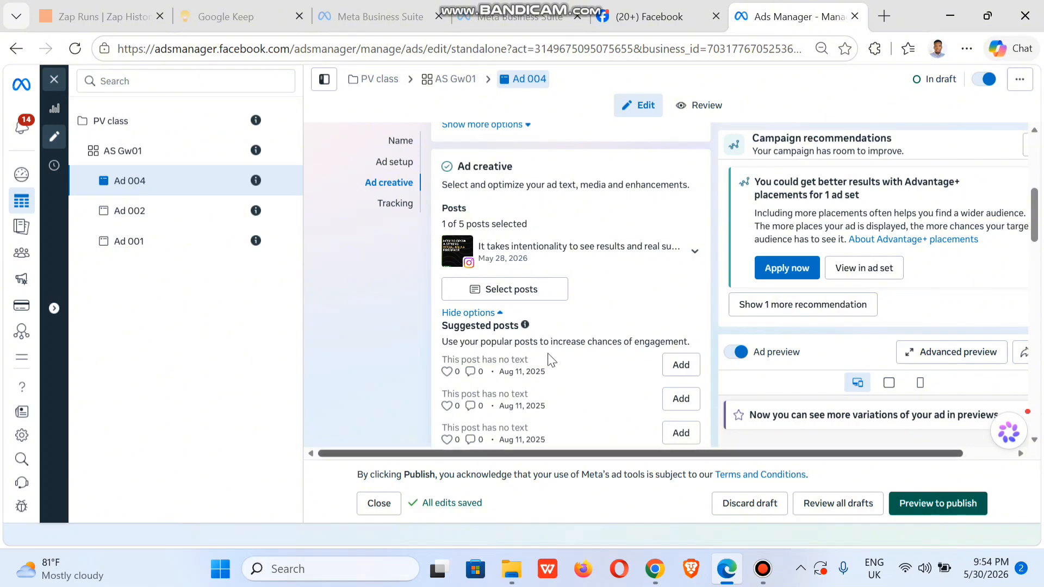
# - Turn on Partnership ad for Ad 004 and set its second identity to the Gwrite Page with the gwritenm Instagram profile
pyautogui.moveTo(1036, 218); pyautogui.dragTo(1037, 150)
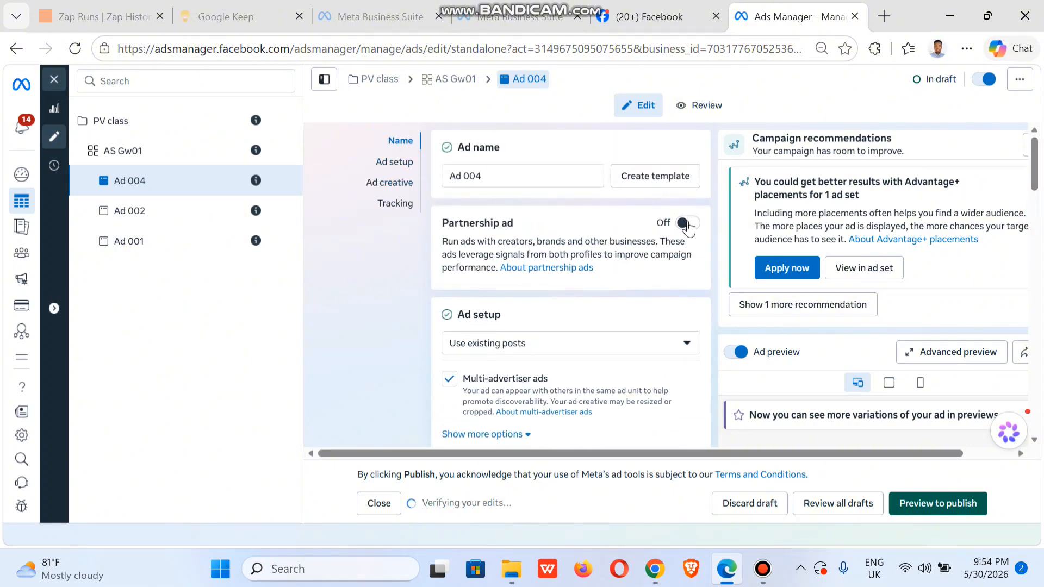
pyautogui.click(695, 228)
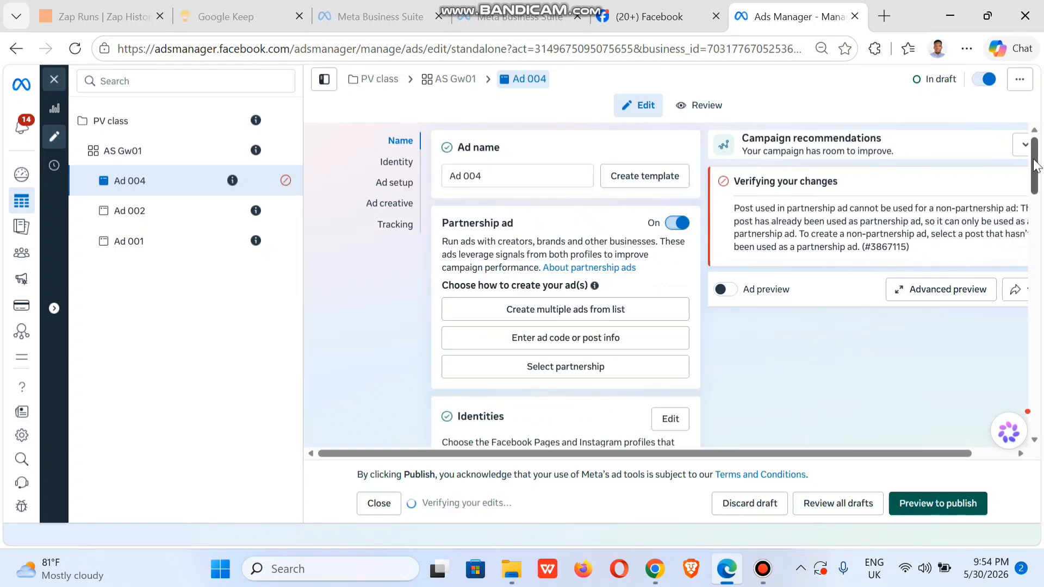
pyautogui.moveTo(1033, 159); pyautogui.dragTo(1033, 211)
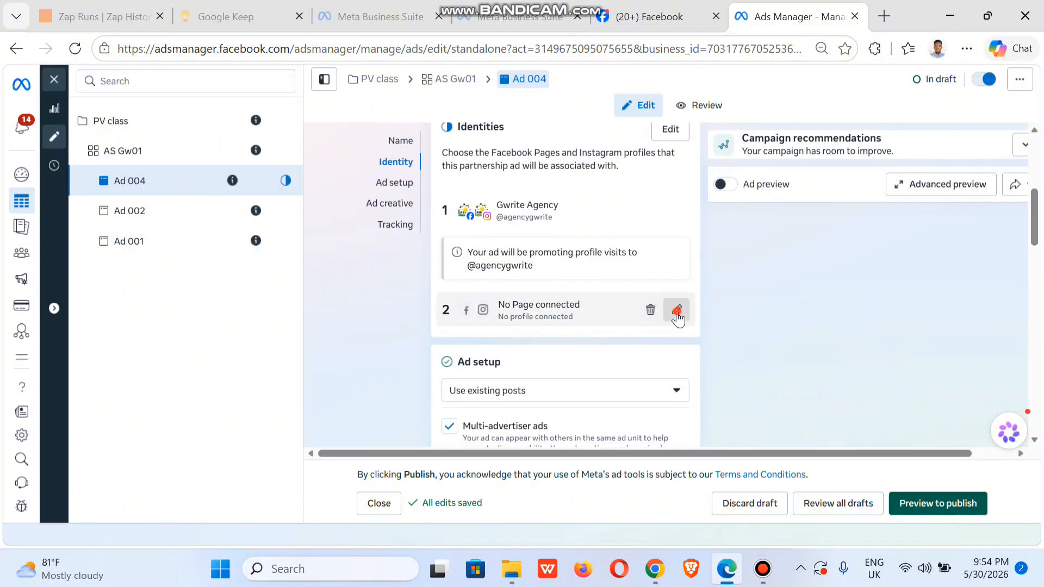
pyautogui.click(677, 311)
pyautogui.click(205, 341)
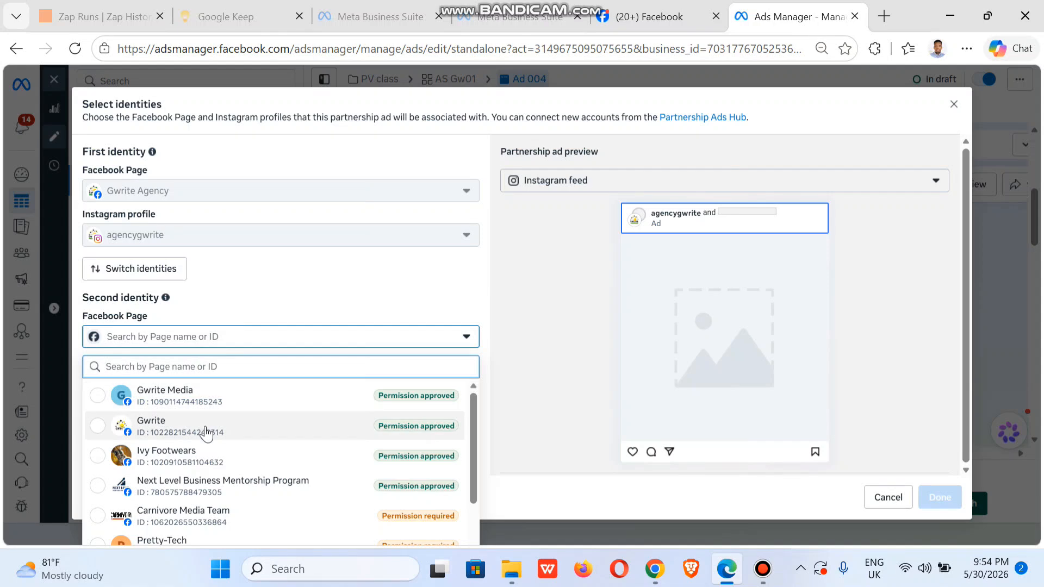
pyautogui.click(205, 426)
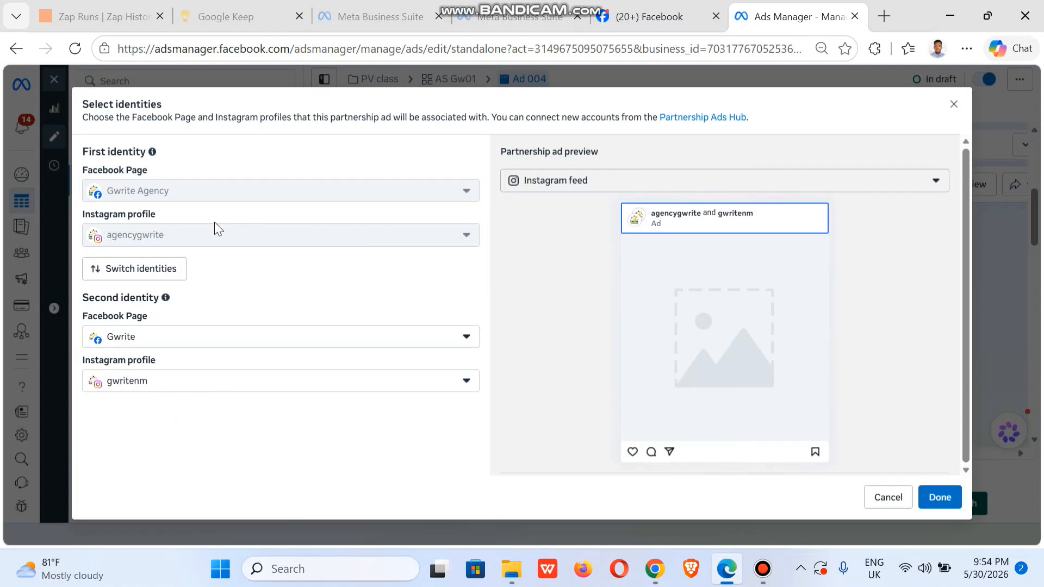
pyautogui.click(939, 497)
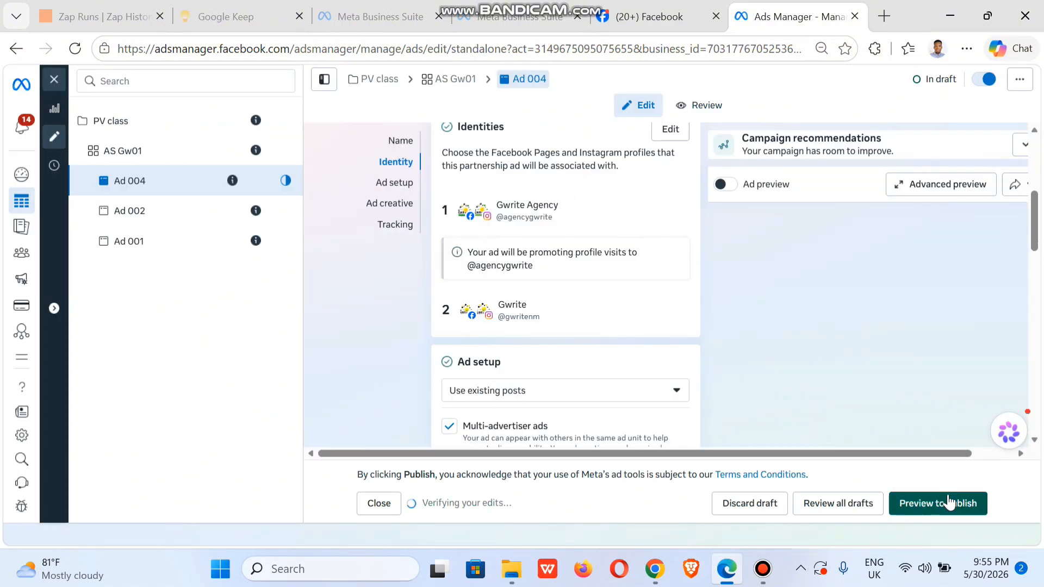
# - Select the agencygwrite reel of May 10, 2026 about fixing Facebook and Instagram ad issues as Ad 004's partner content post
pyautogui.moveTo(1033, 240); pyautogui.dragTo(1040, 291)
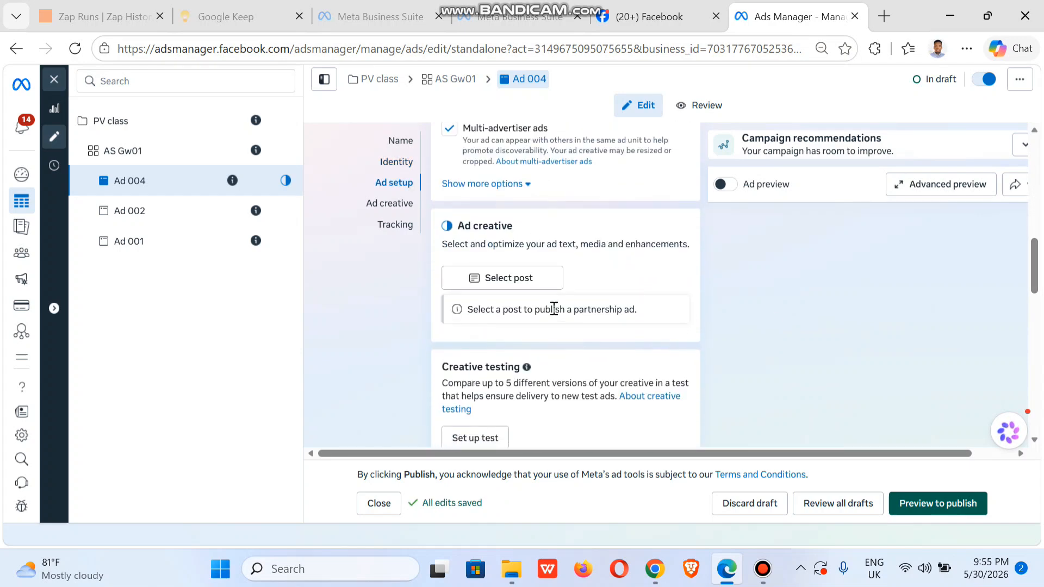
pyautogui.click(501, 285)
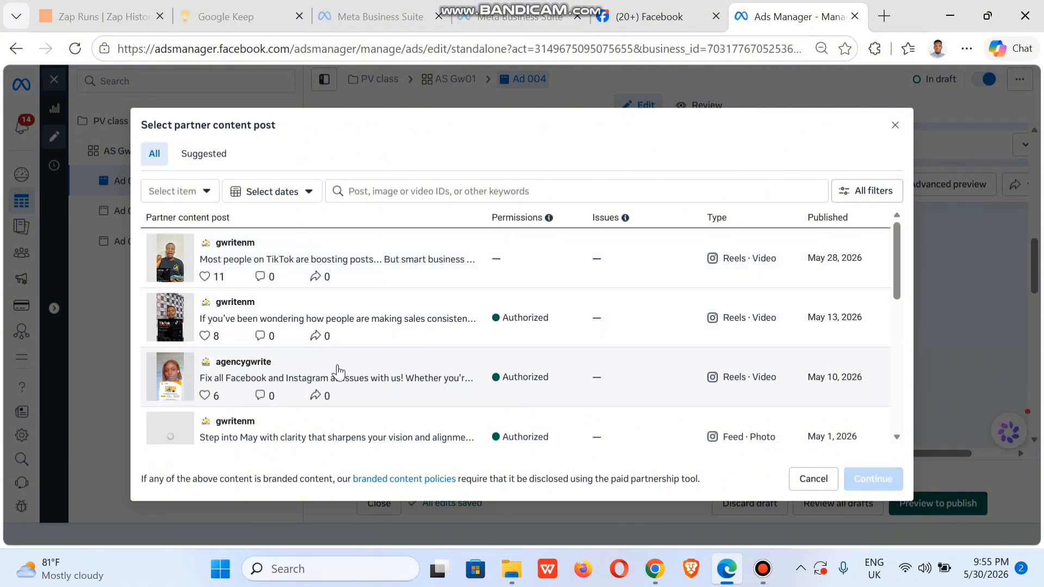
pyautogui.click(360, 373)
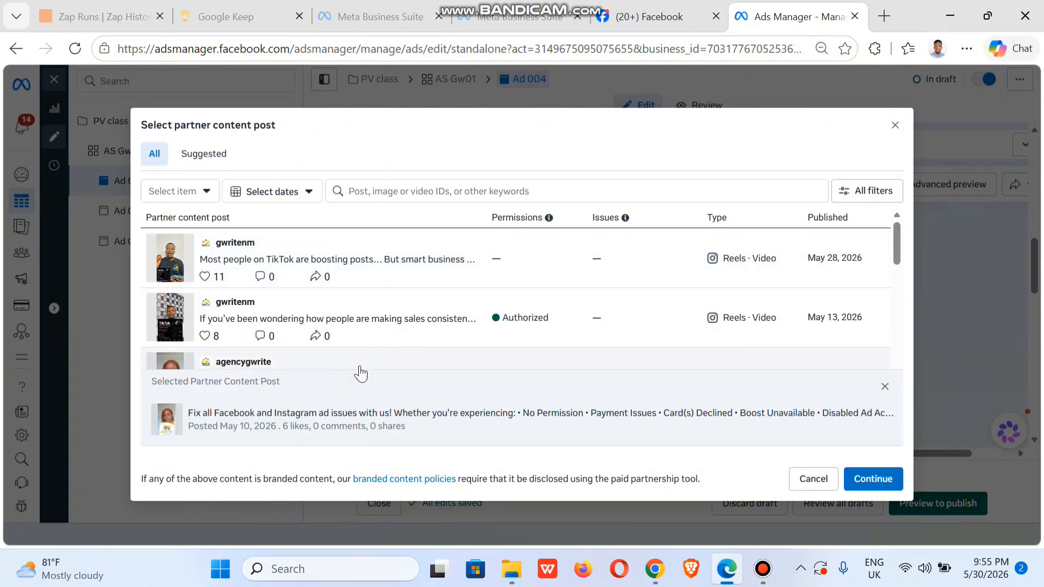
pyautogui.click(878, 475)
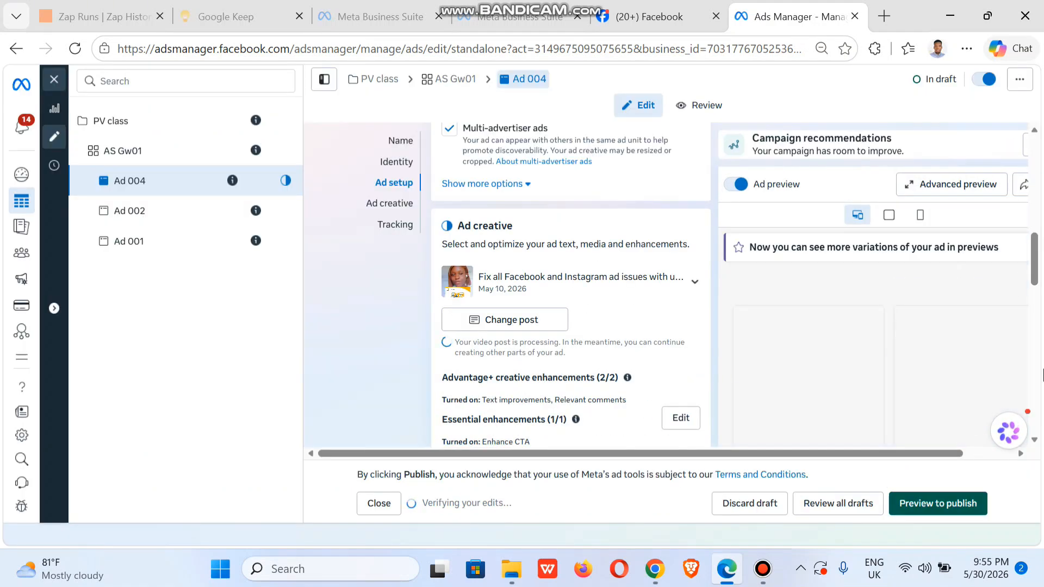
# - Check Ad 004's destination and tracking settings, turning website events tracking on and back off
pyautogui.moveTo(1037, 283); pyautogui.dragTo(1042, 364)
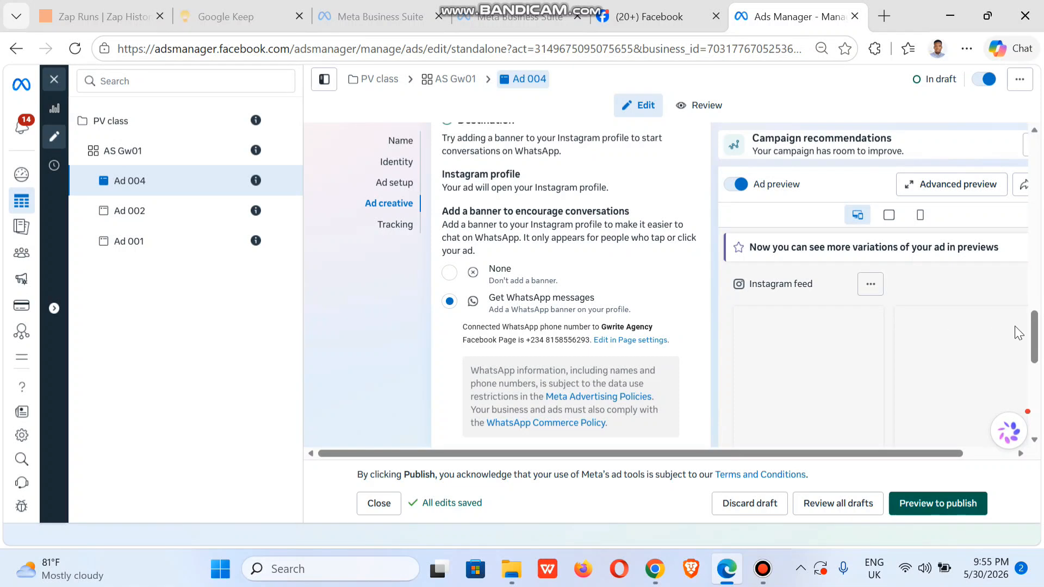
pyautogui.moveTo(1039, 337); pyautogui.dragTo(1042, 388)
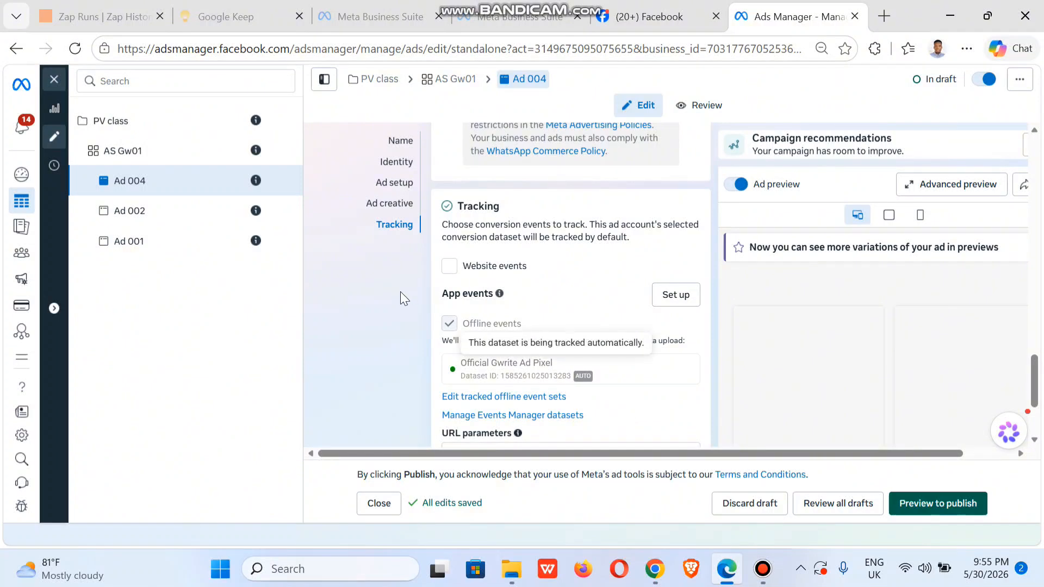
pyautogui.click(450, 266)
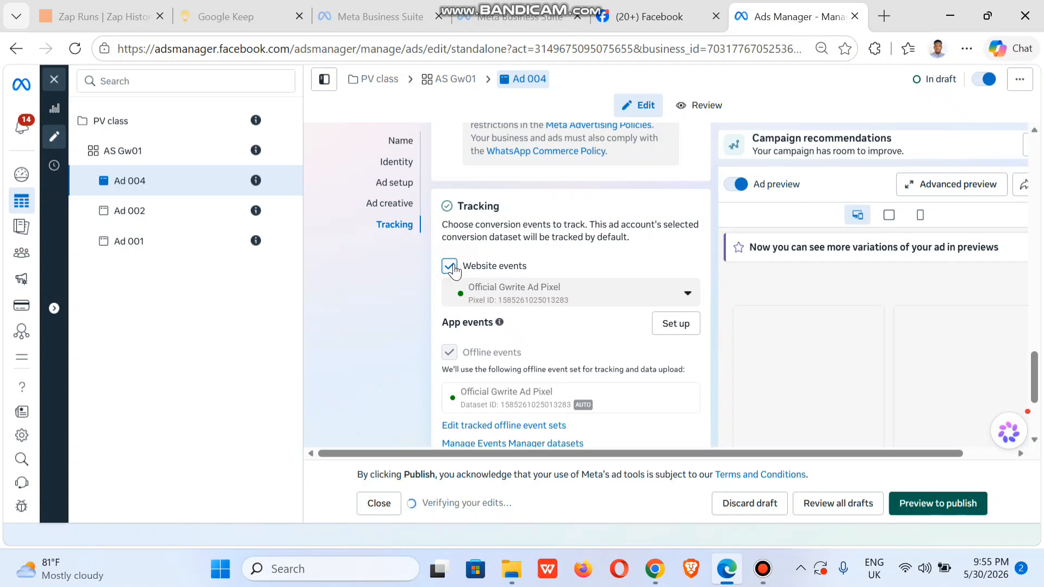
pyautogui.click(453, 267)
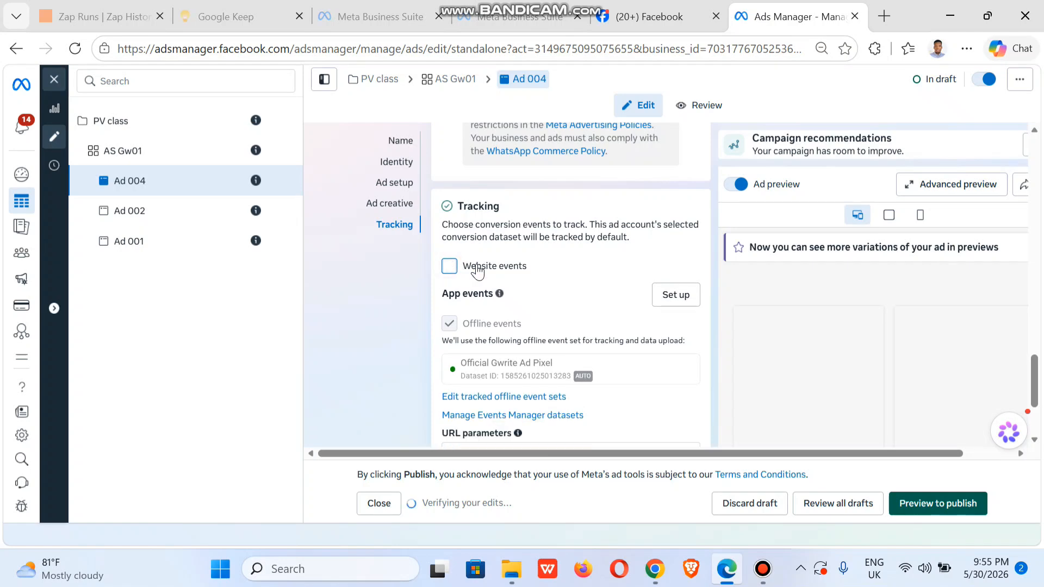
# - Preview Ad 004's setup, publish the ad and switch to the campaigns list
pyautogui.click(941, 504)
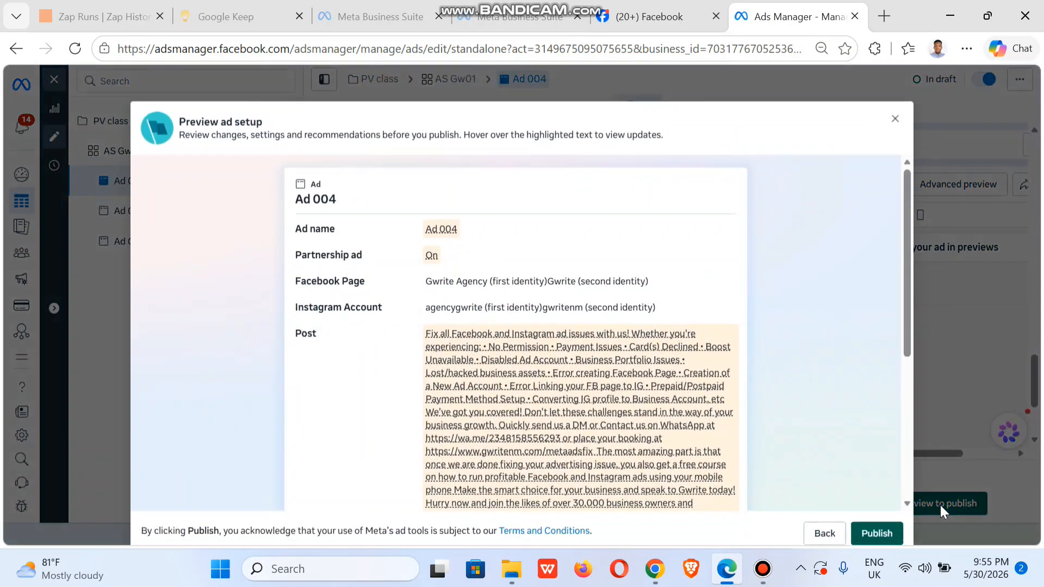
pyautogui.click(881, 527)
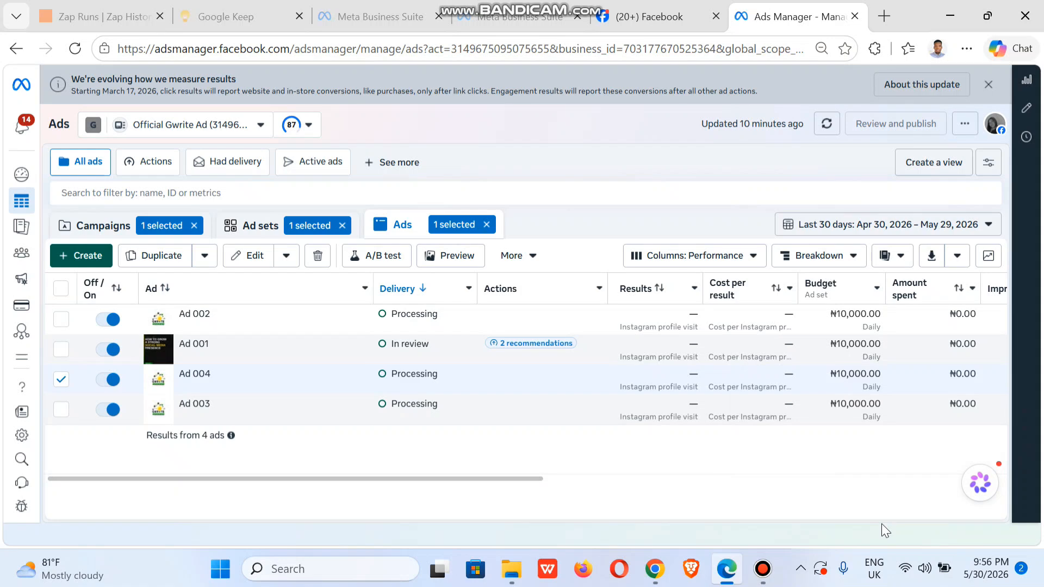
pyautogui.click(106, 225)
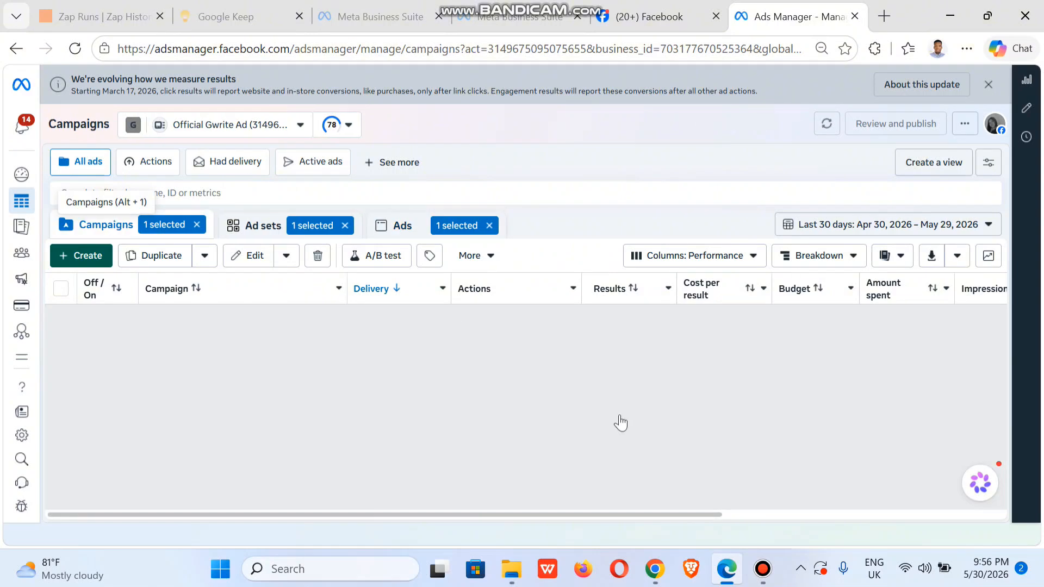